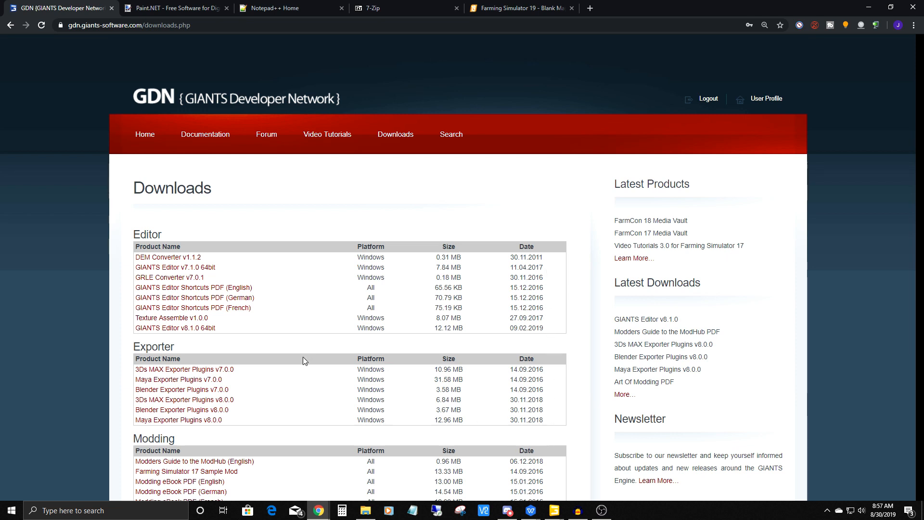
Review the download pages for GIANTS Editor v8.1.0 64bit, Paint.NET, Notepad++ and 7-Zip.
left_click_drag(215, 329, 135, 328)
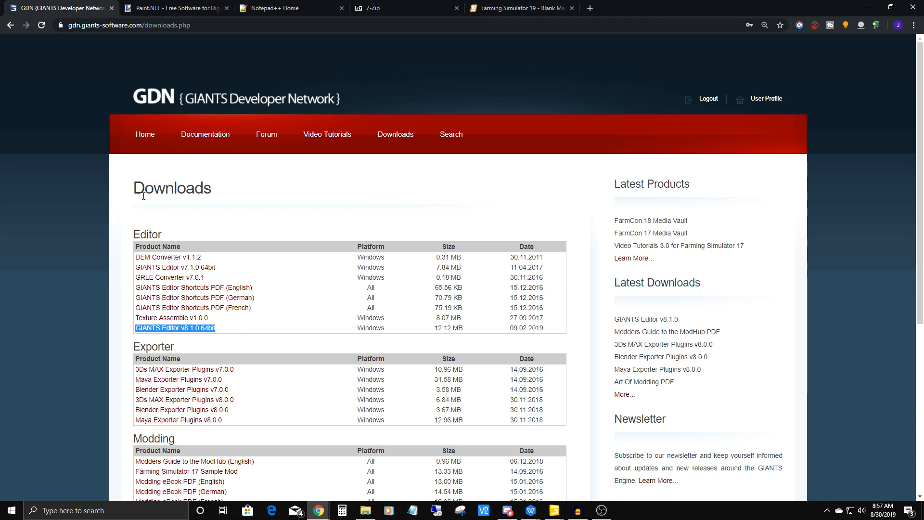
left_click(173, 11)
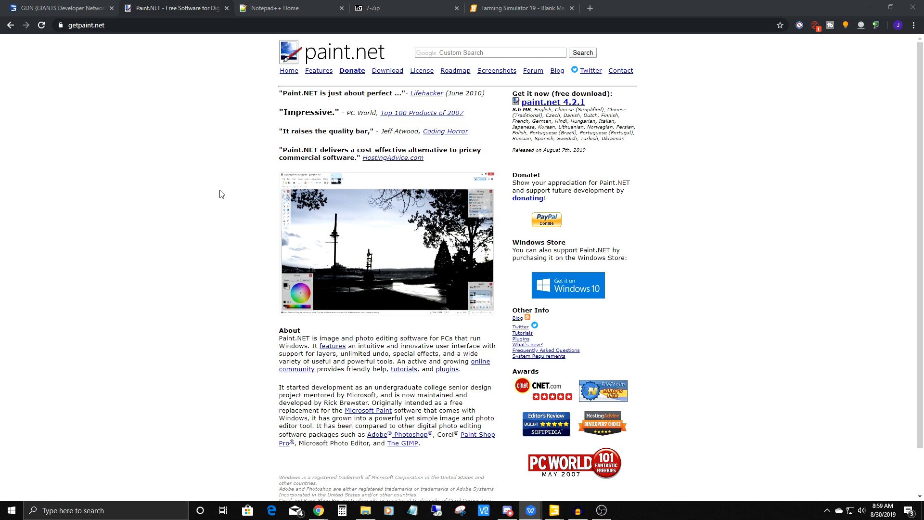
left_click(275, 9)
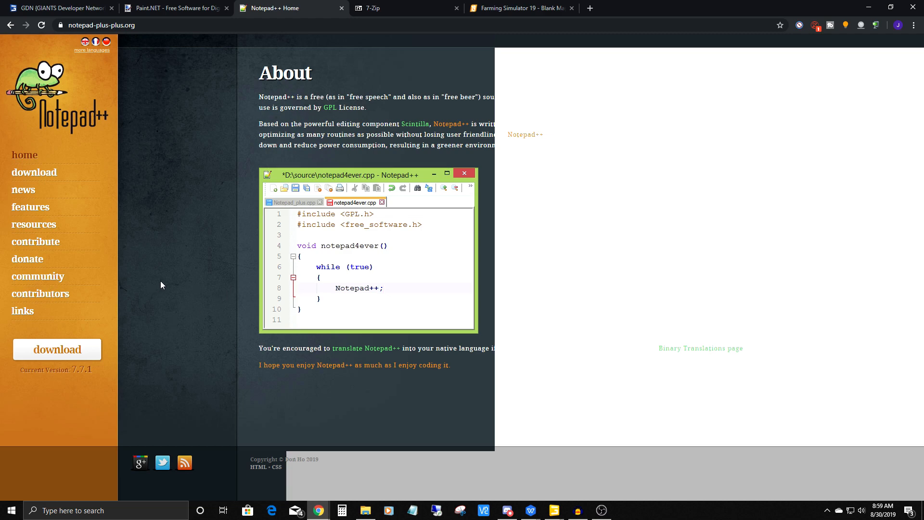
left_click(398, 6)
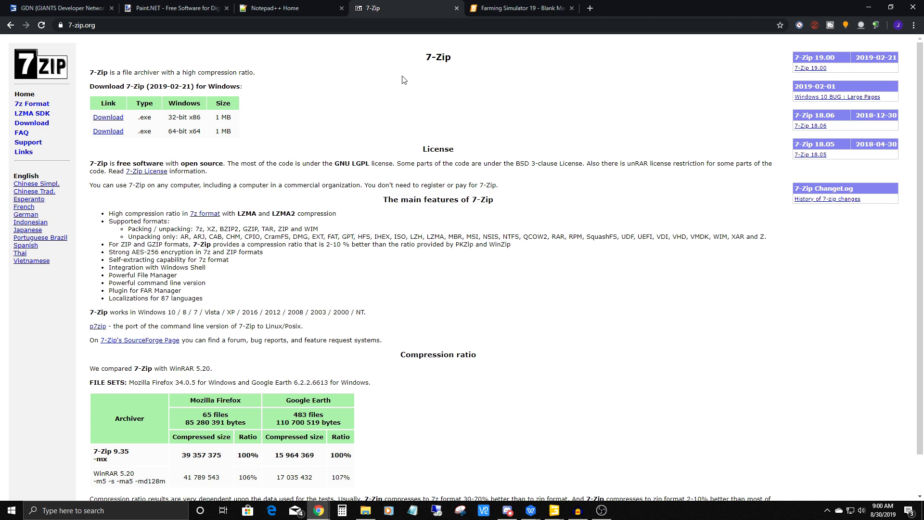
Examine the Farming Simulator 19 – Blank Map page, including its description and mod download link.
left_click(495, 10)
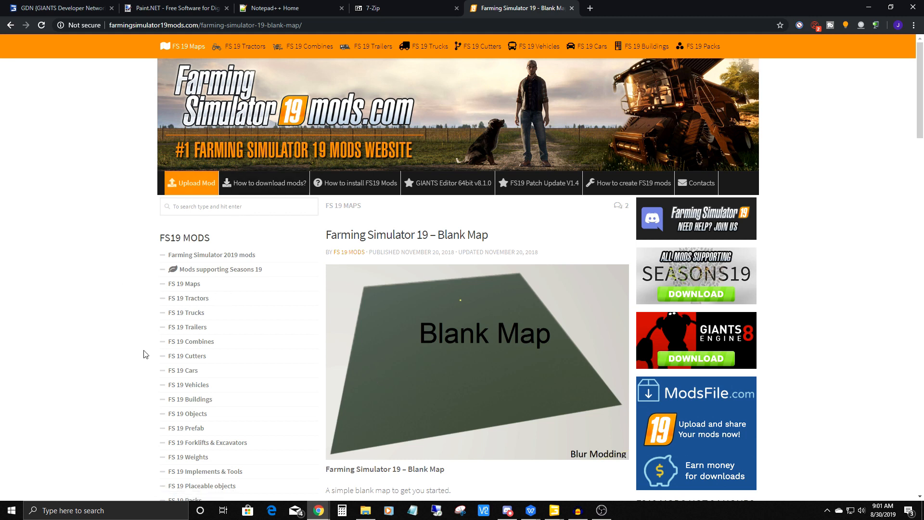
scroll(444, 380, "down", 2)
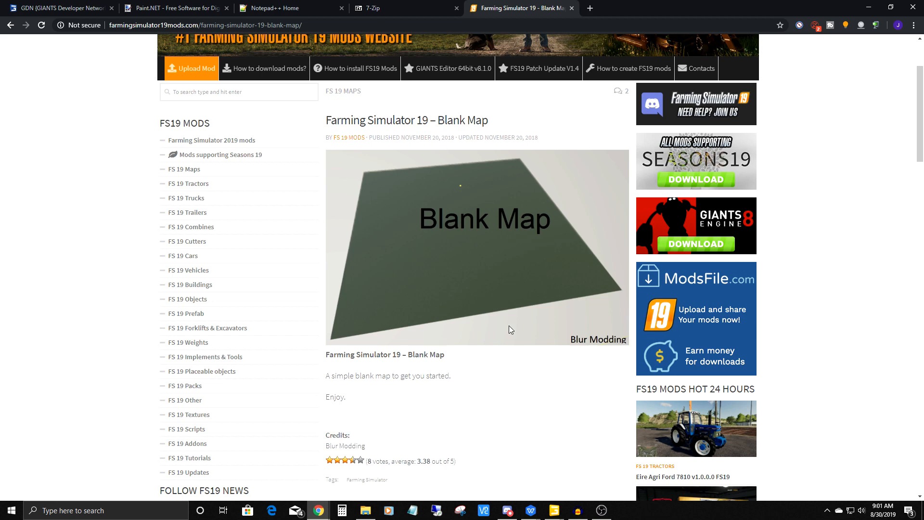
scroll(500, 381, "down", 6)
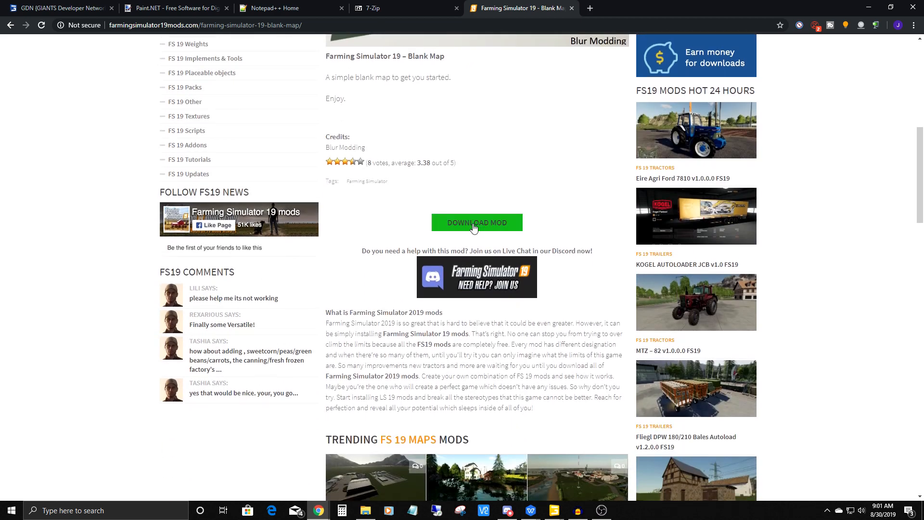
scroll(501, 395, "up", 4)
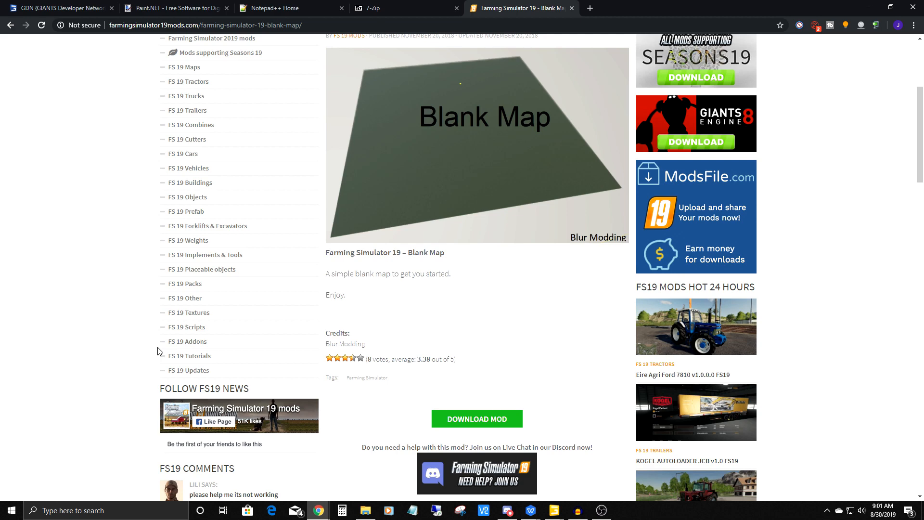
Switch to File Explorer and open the mods folder on the Desktop.
left_click(366, 511)
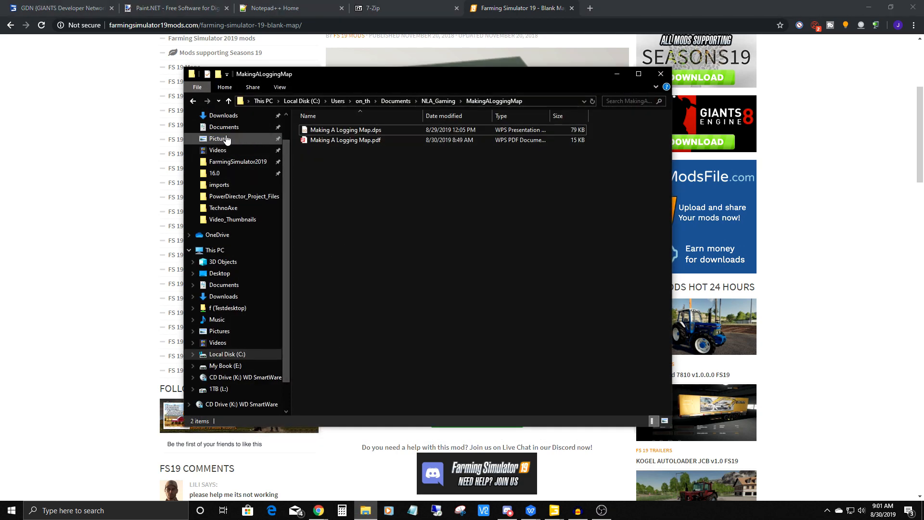
left_click(286, 125)
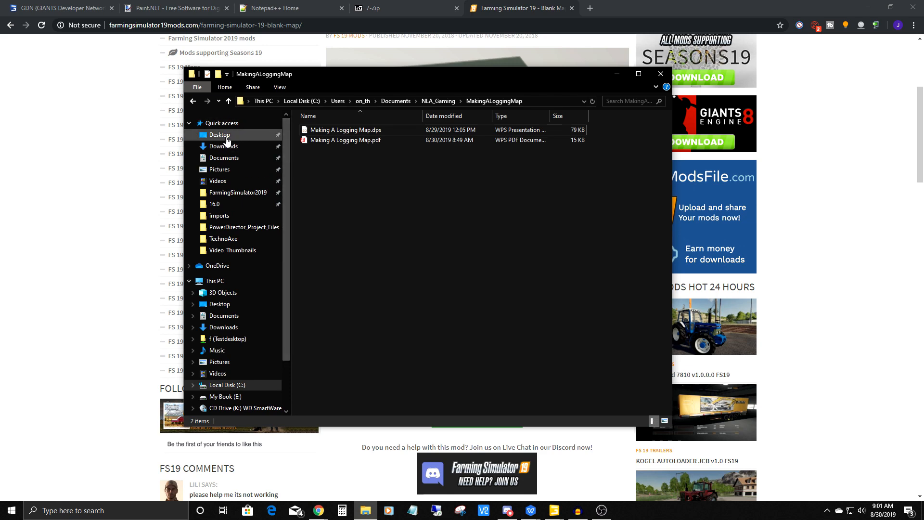
left_click(226, 138)
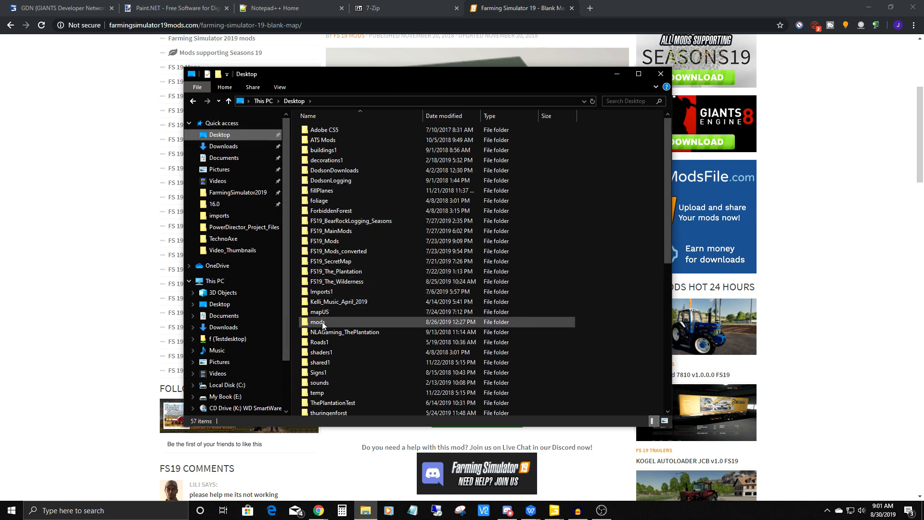
double_click(322, 322)
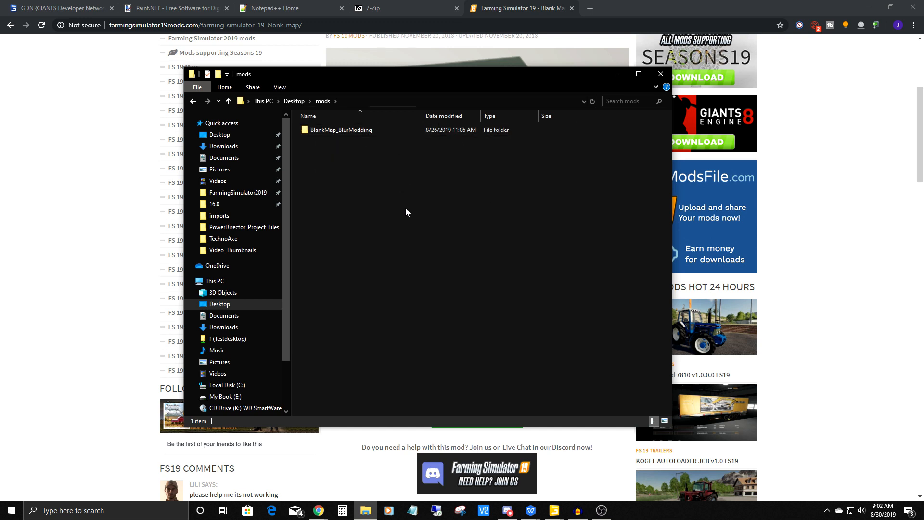
View the 7-Zip archive options for the BlankMap_BlurModding folder without running any.
right_click(326, 129)
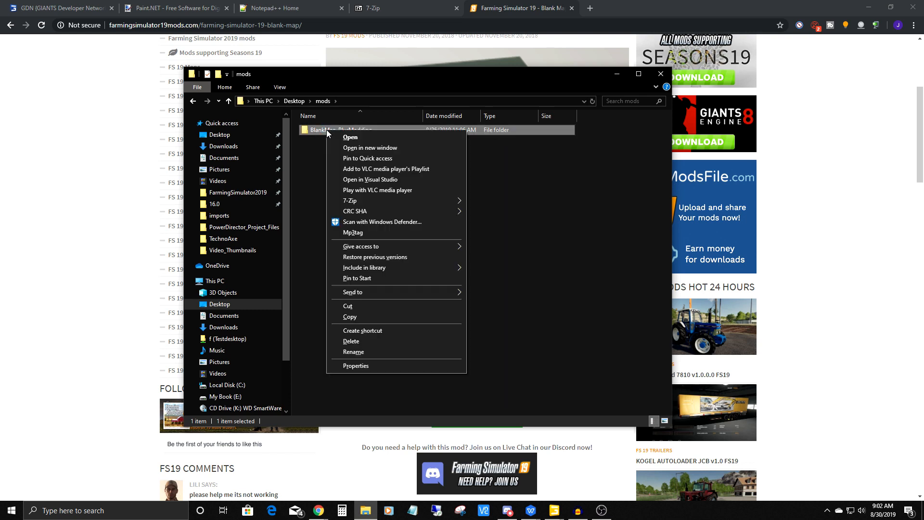
mouse_move(360, 205)
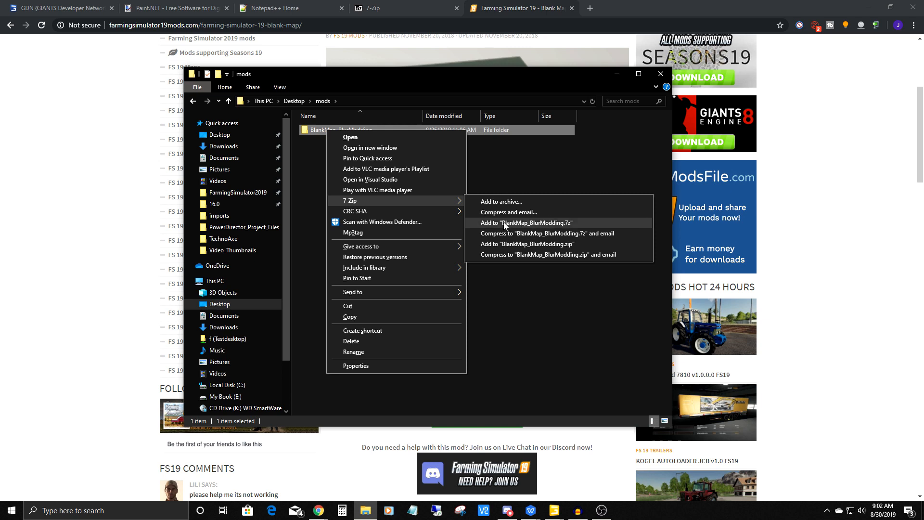
left_click(311, 131)
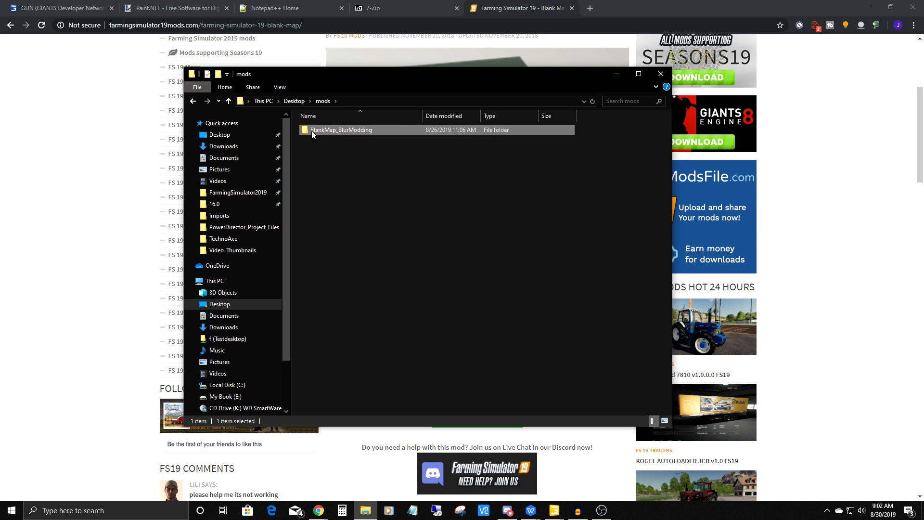
left_click(328, 148)
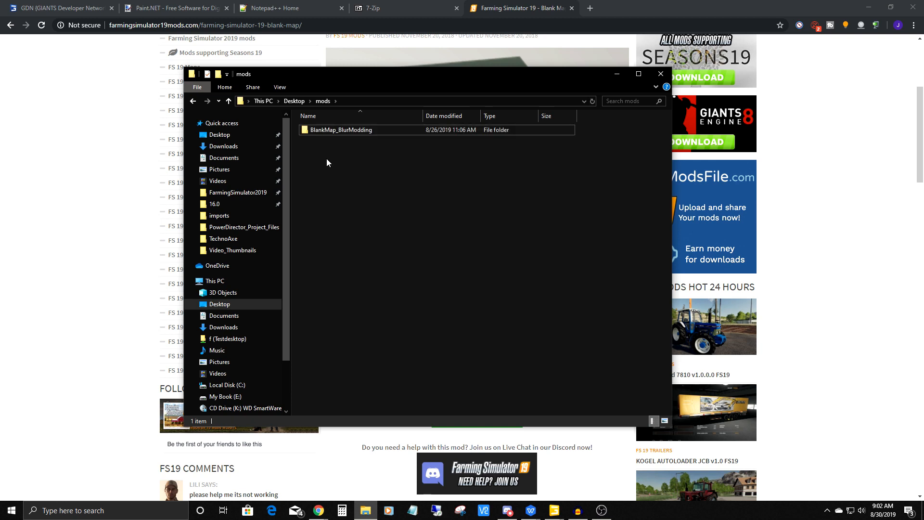
Copy the BlankMap_BlurModding folder to the clipboard.
mouse_move(322, 132)
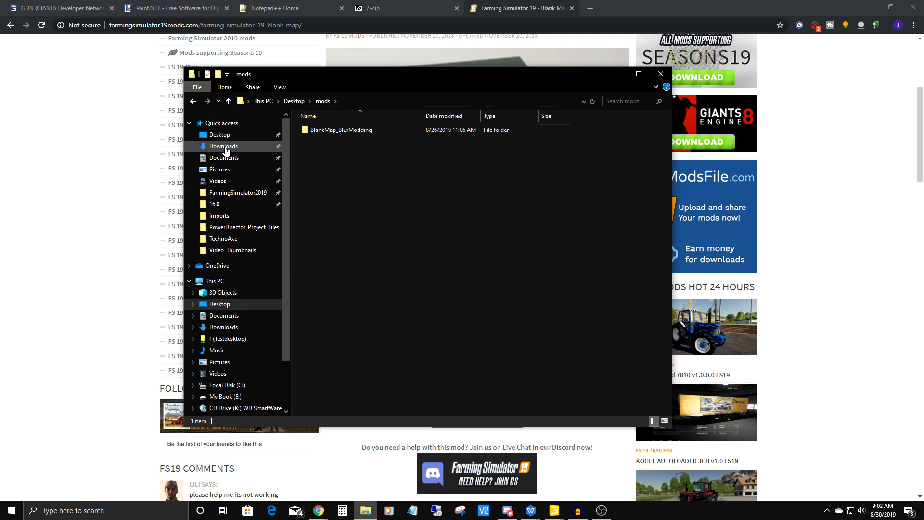
right_click(322, 128)
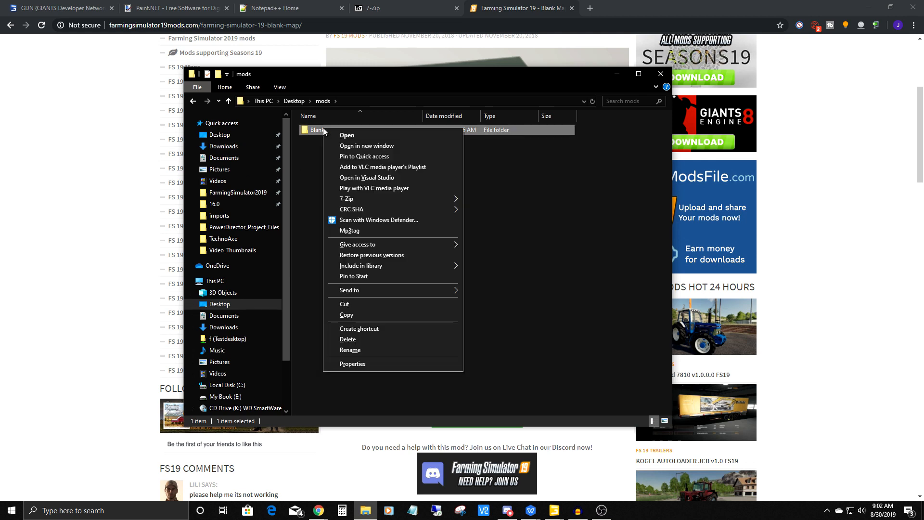
left_click(351, 315)
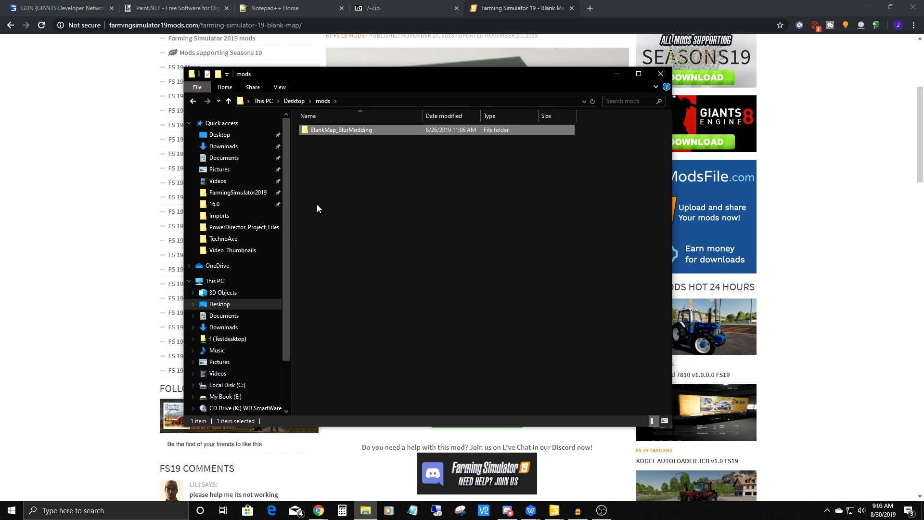
right_click(324, 129)
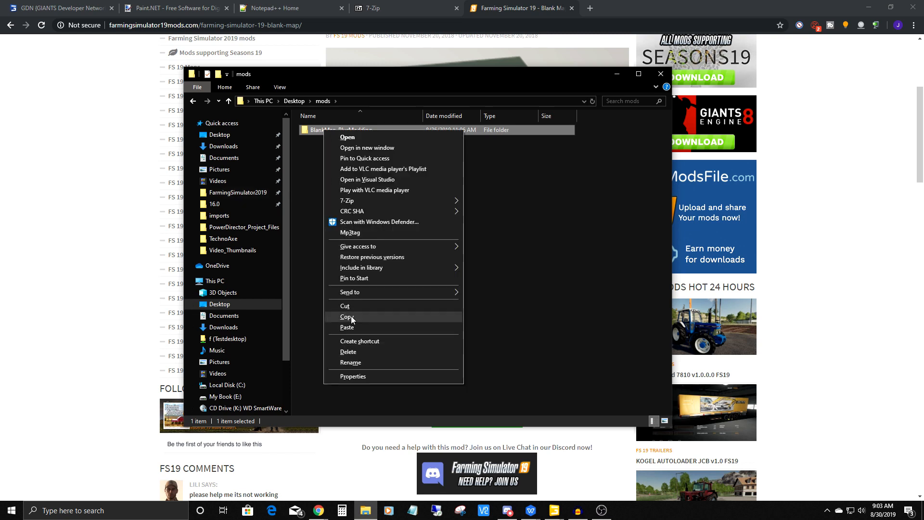
left_click(319, 180)
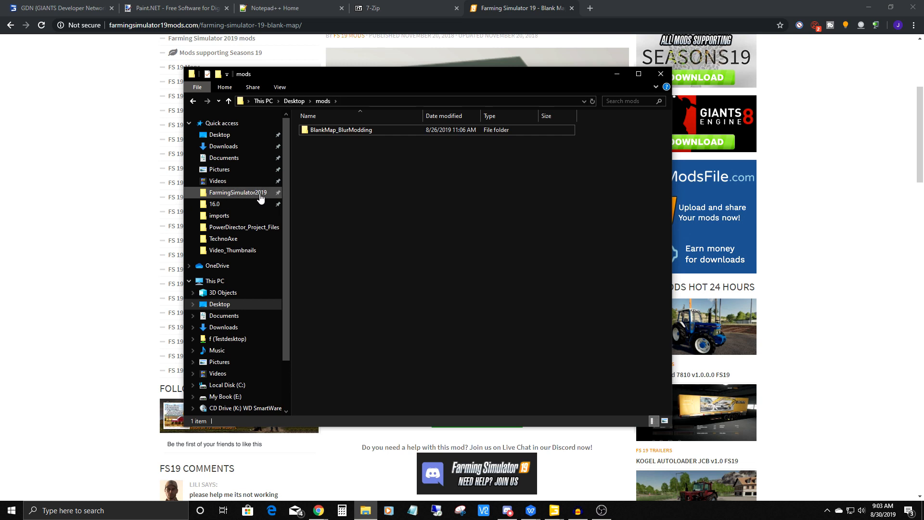
Open the BlankMap_BlurModding folder and examine its defaultItems.xml, defaultVehicles.xml, icon.dds and map_preview.dds files.
double_click(327, 131)
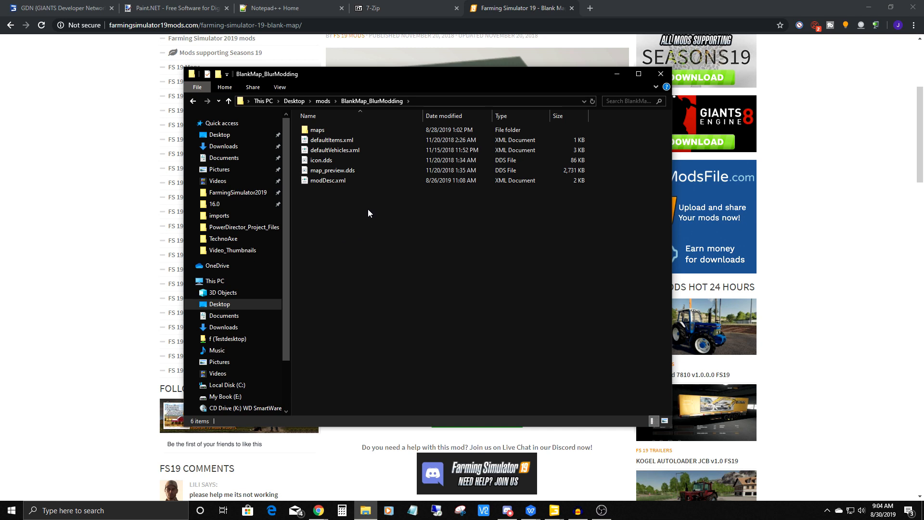
left_click(330, 140)
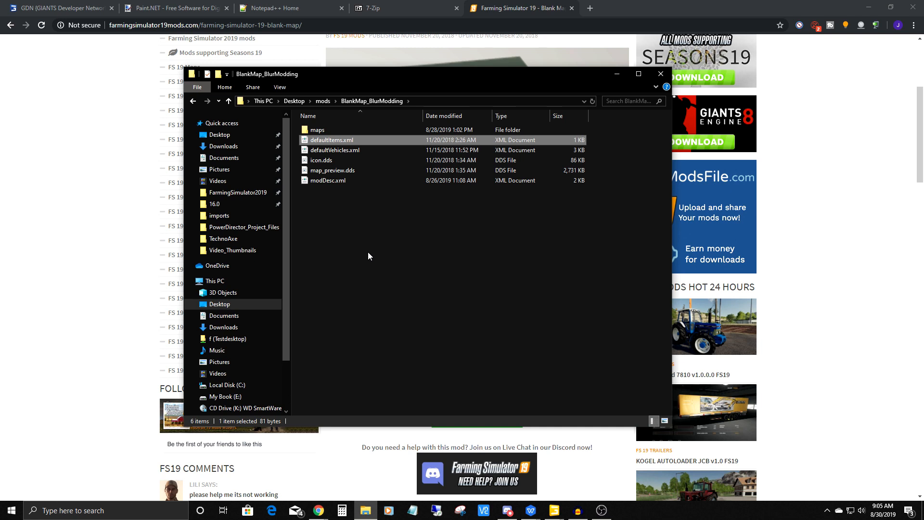
left_click(332, 150)
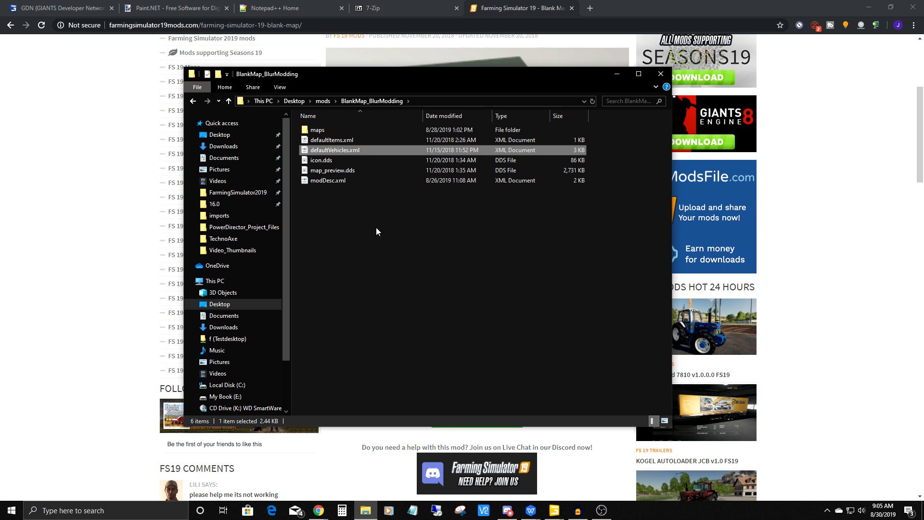
left_click(330, 161)
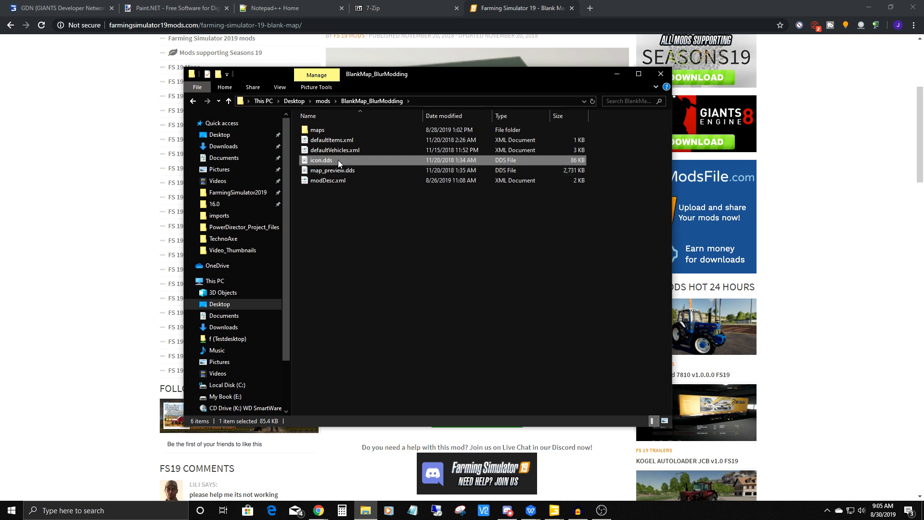
mouse_move(338, 159)
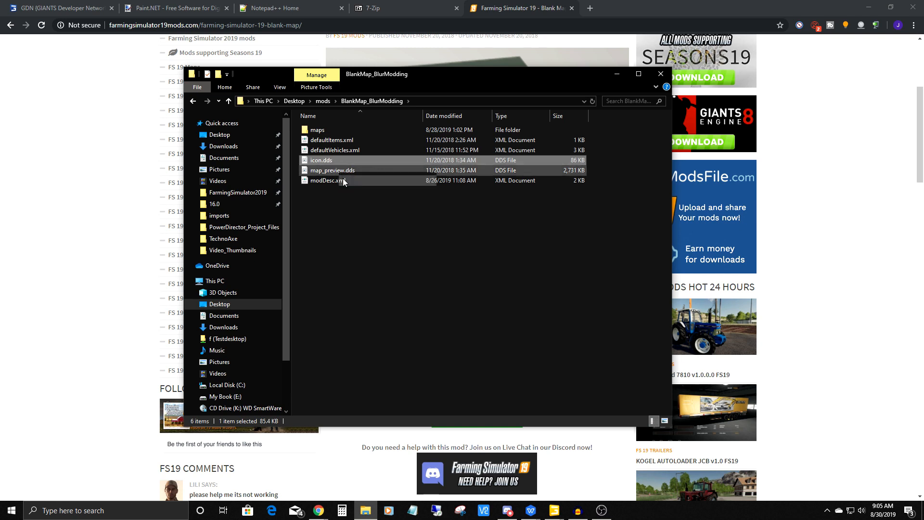
left_click(338, 171)
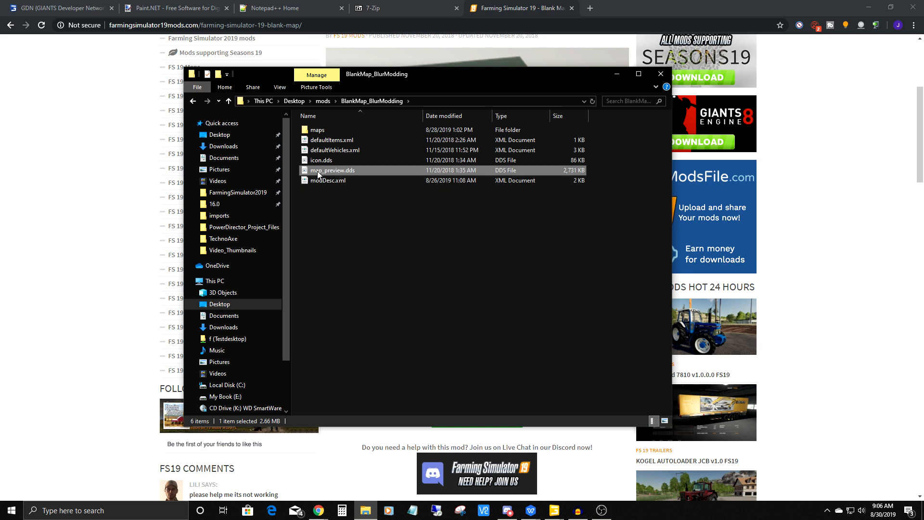
mouse_move(318, 174)
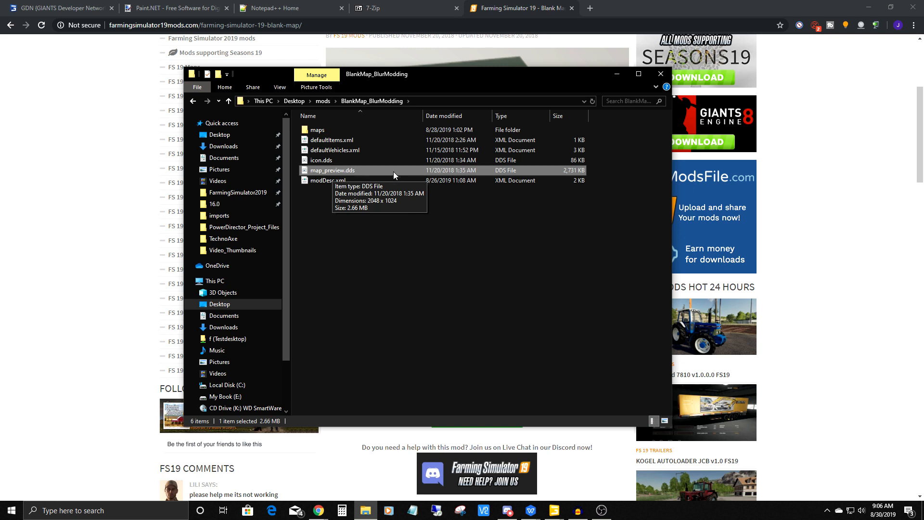
Open modDesc.xml for editing in Notepad and enlarge its window to show more of the file.
left_click(325, 180)
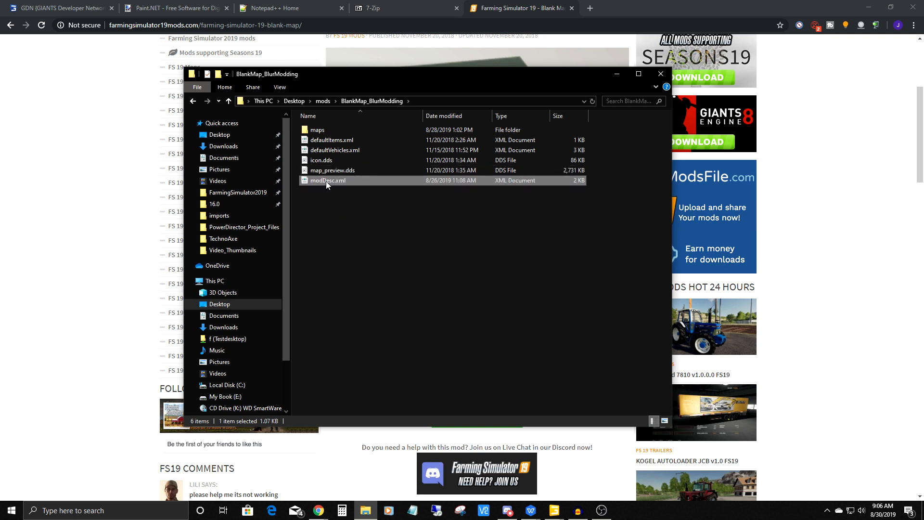
right_click(325, 181)
left_click(339, 200)
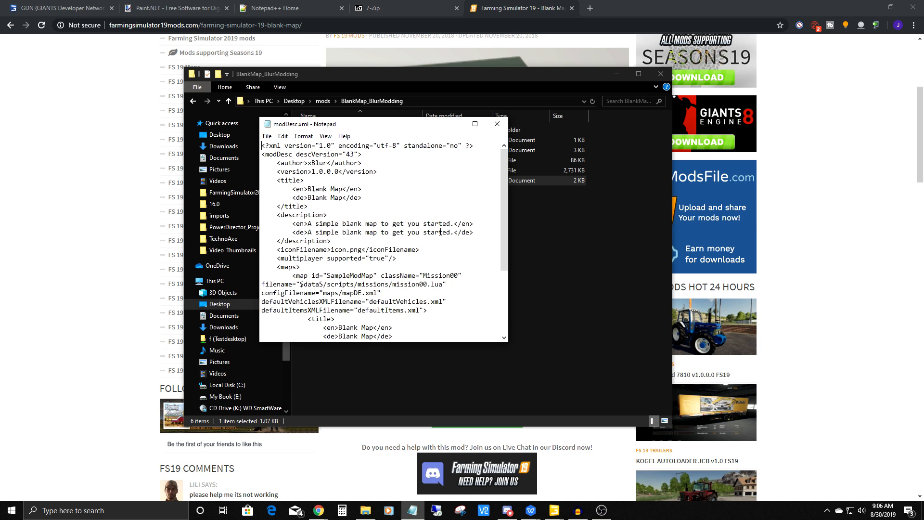
left_click_drag(508, 343, 558, 396)
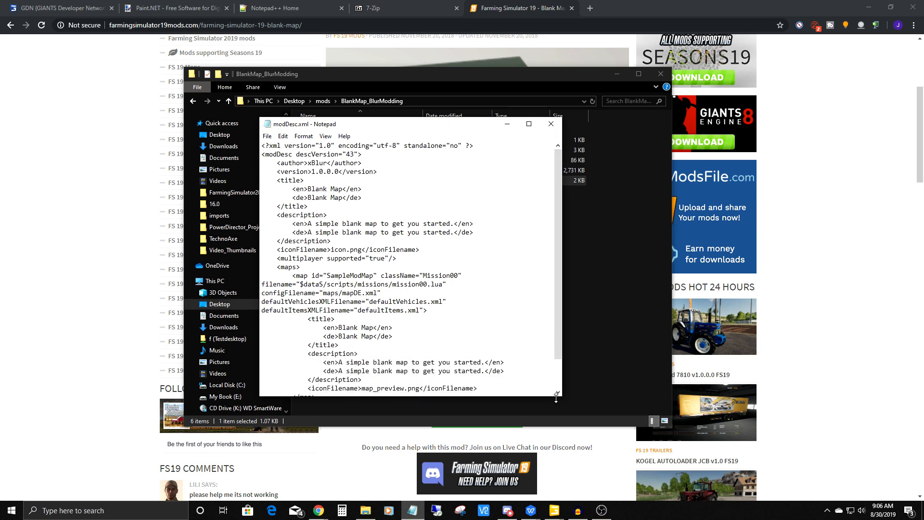
Change the mod's version value in modDesc.xml to 1.0.1.0.
left_click_drag(307, 163, 327, 163)
left_click_drag(311, 172, 342, 174)
left_click_drag(311, 172, 338, 172)
left_click_drag(327, 172, 331, 172)
type("1")
Review the title, description, multiplayer support and default vehicles and items filename entries in modDesc.xml.
left_click_drag(280, 183, 308, 207)
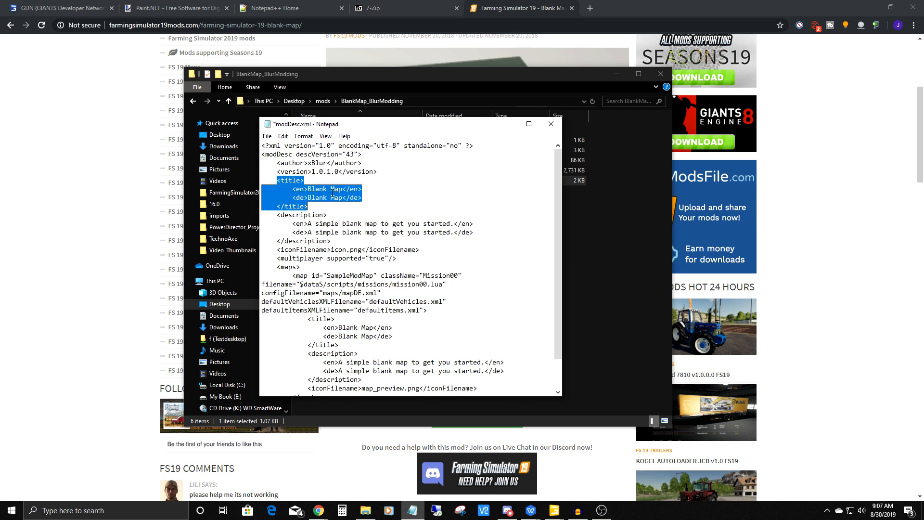
left_click_drag(278, 215, 330, 242)
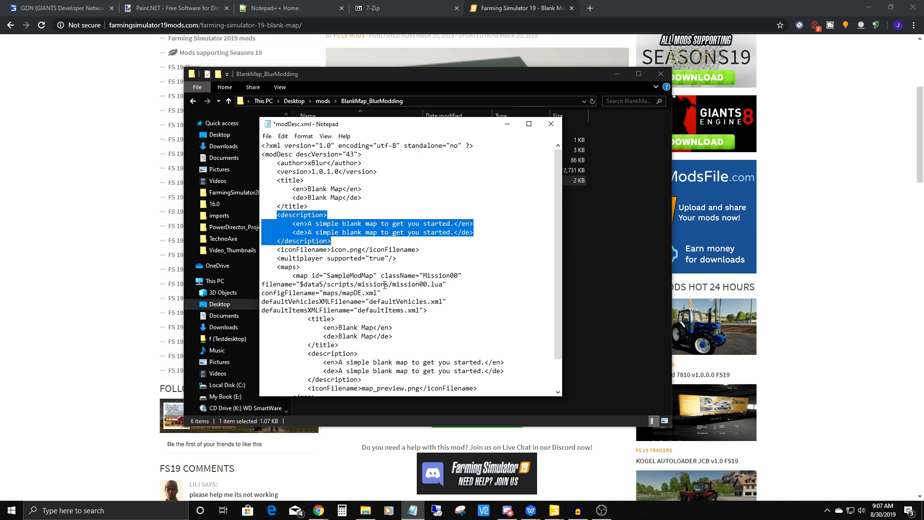
left_click_drag(278, 258, 397, 260)
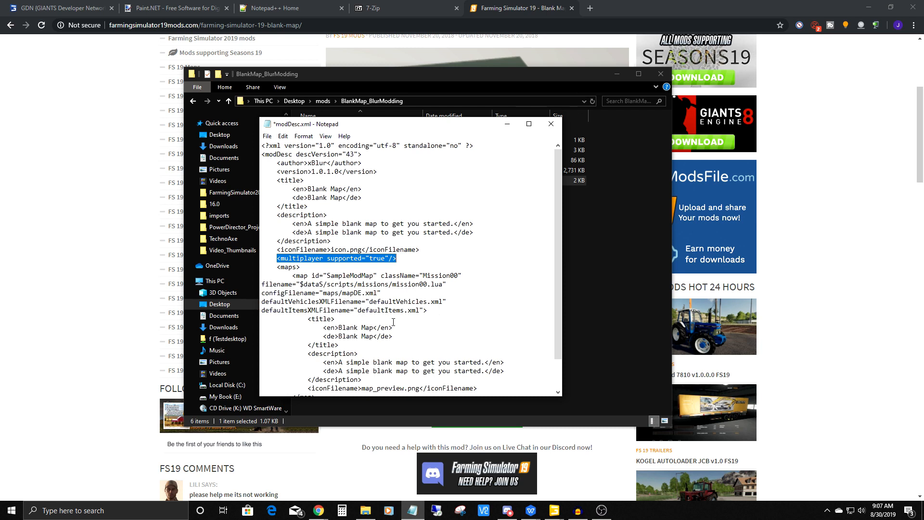
left_click_drag(262, 302, 427, 311)
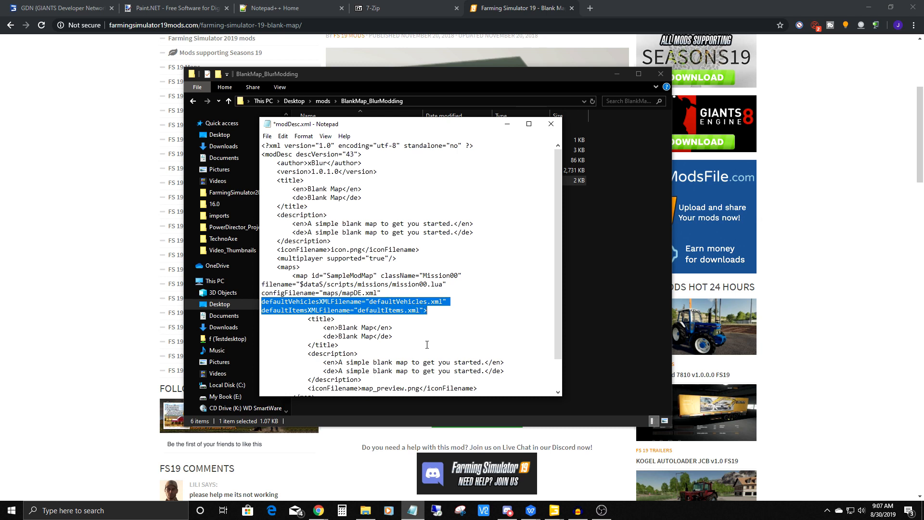
Review the map preview iconFilename entry and the descVersion value in modDesc.xml, and close the file without saving.
scroll(436, 344, "down", 2)
left_click_drag(308, 285, 478, 355)
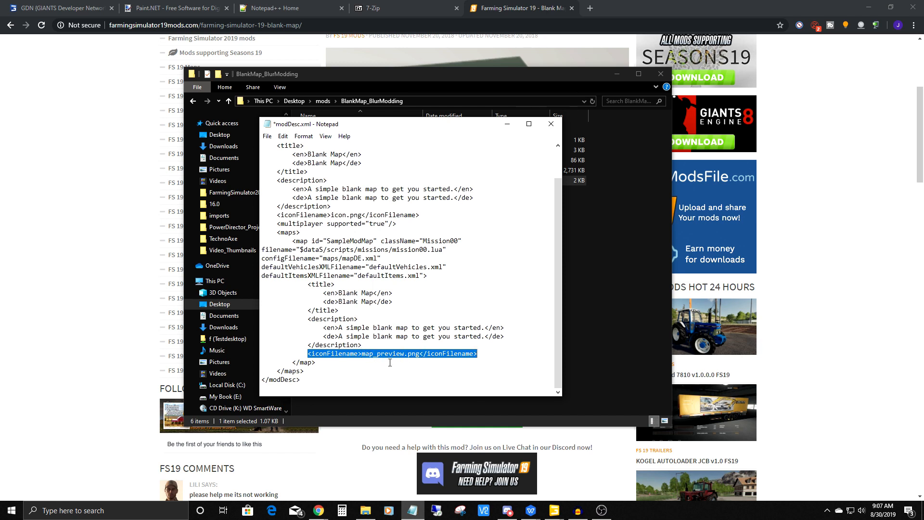
scroll(390, 363, "up", 2)
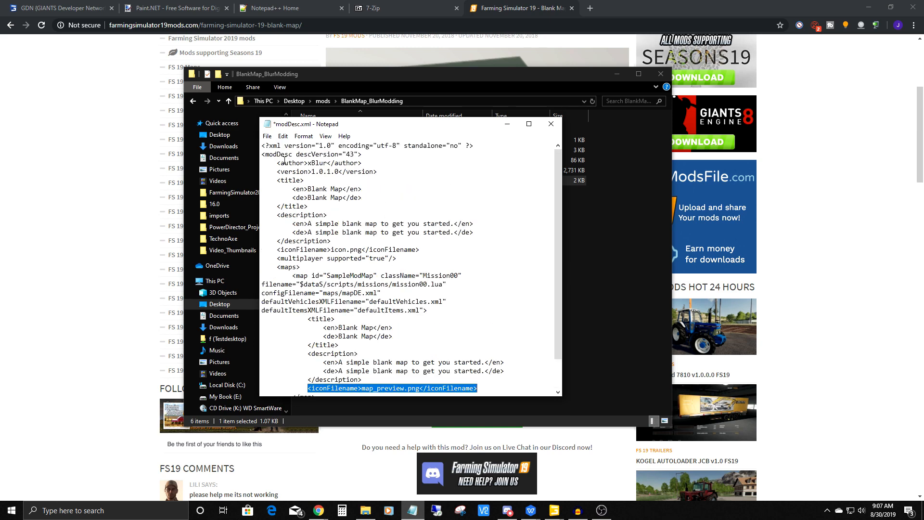
left_click_drag(262, 154, 362, 154)
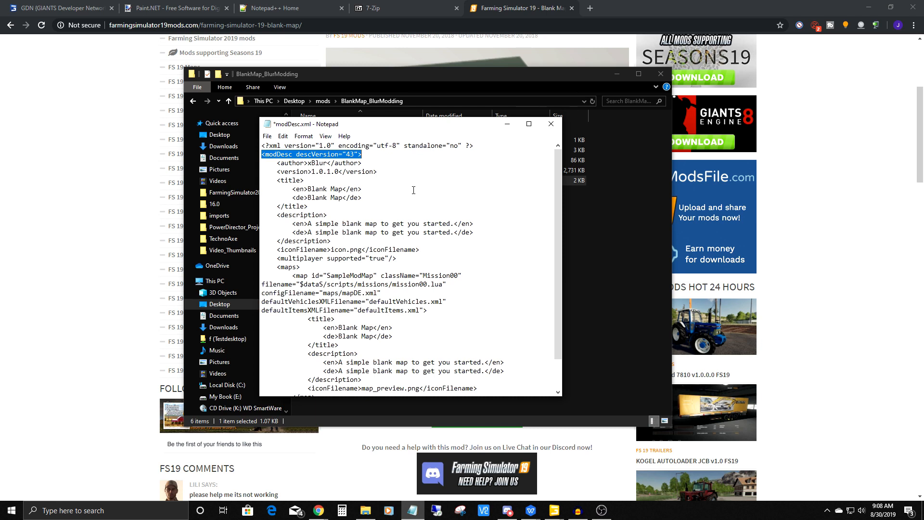
left_click_drag(346, 155, 354, 155)
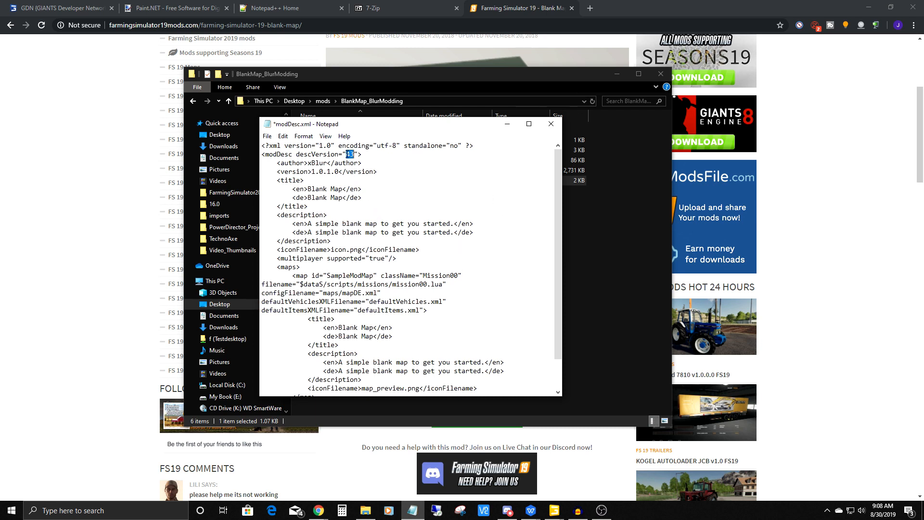
left_click(419, 198)
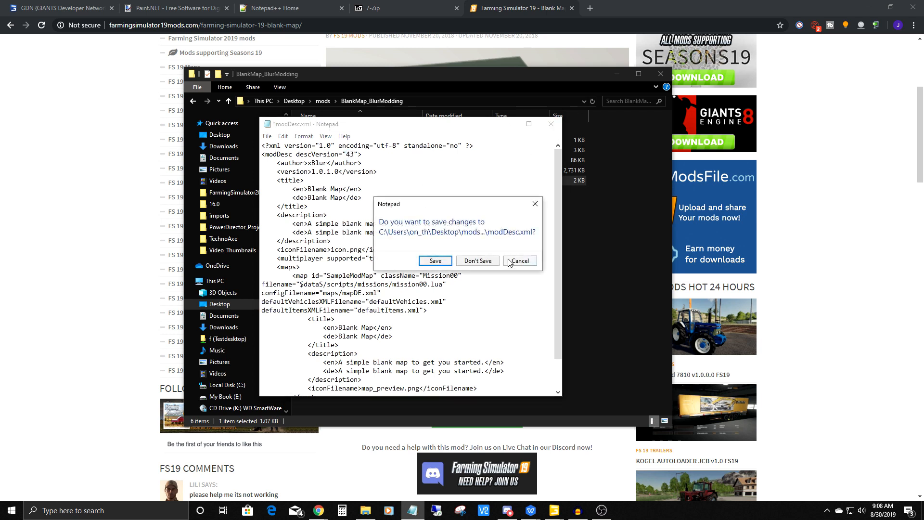
left_click(483, 262)
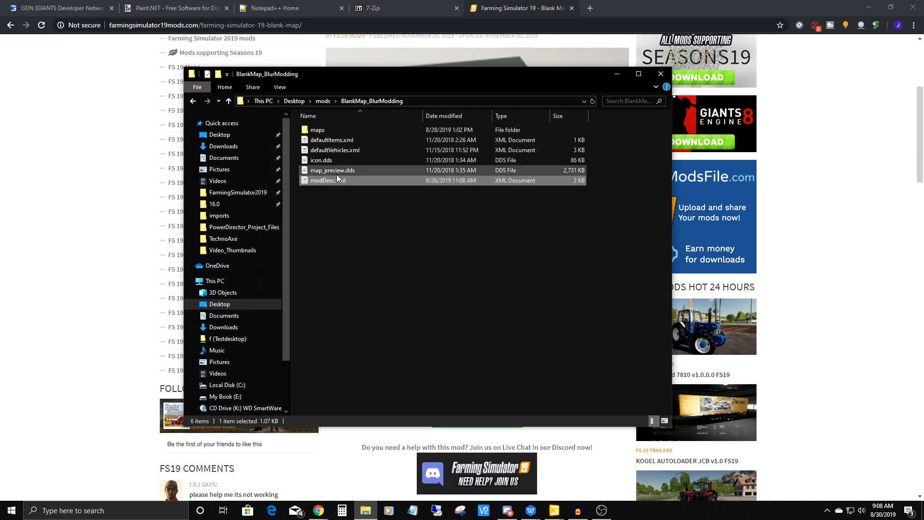
Open the maps folder and examine its mapDE folder and mapDE.i3d file.
double_click(318, 129)
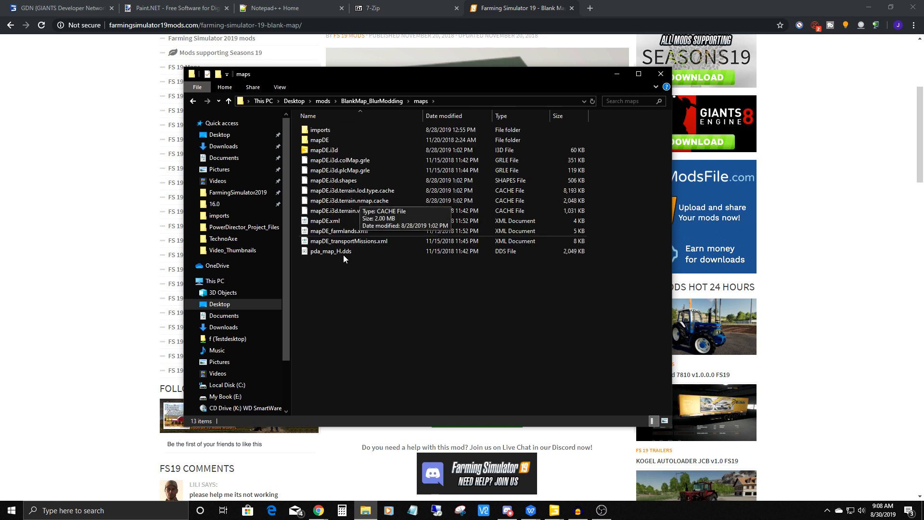
left_click(326, 141)
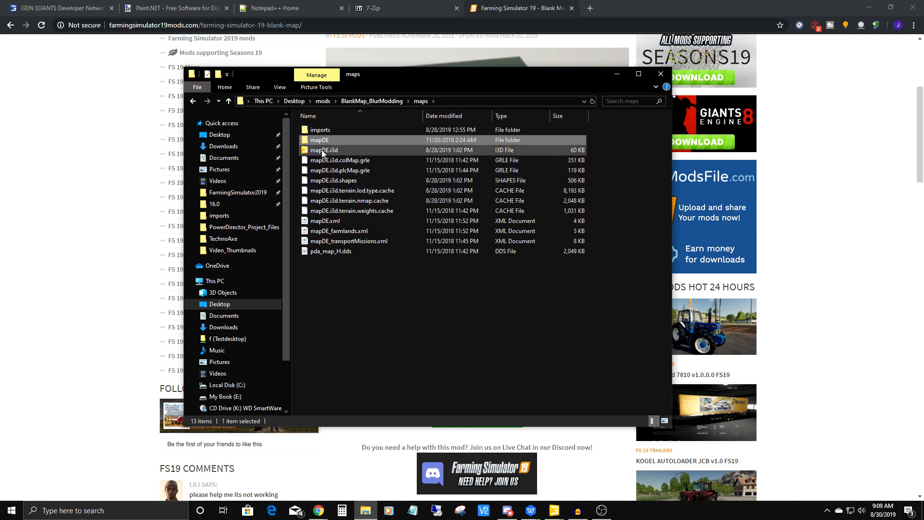
left_click(335, 152)
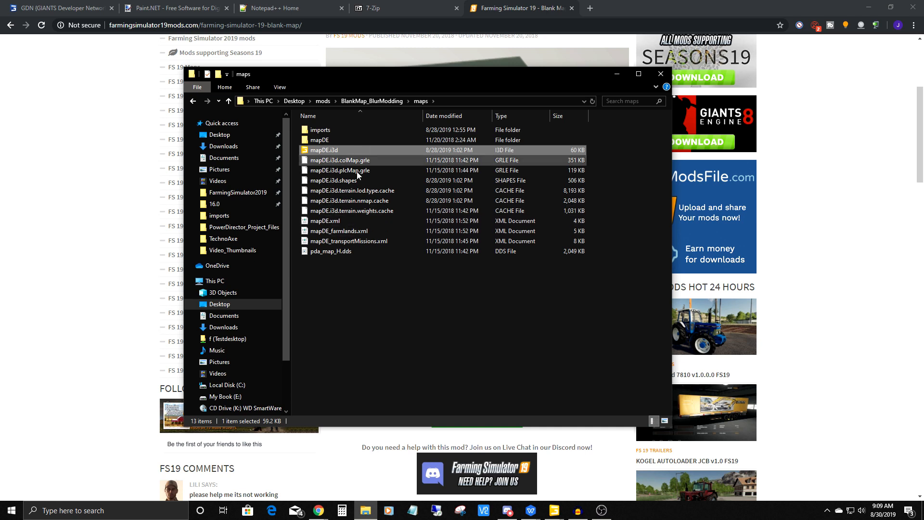
Open mapDE.xml for editing in Notepad and review its additionalFiles section.
left_click(331, 221)
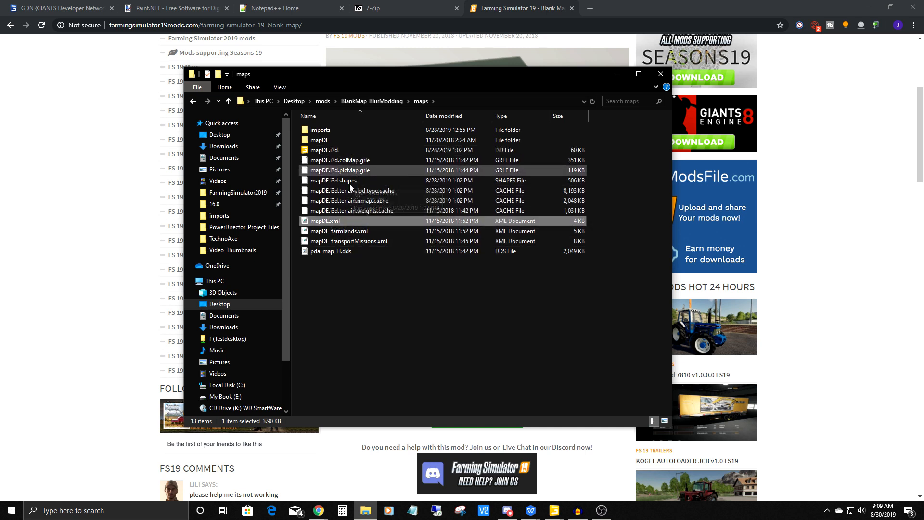
right_click(327, 220)
left_click(342, 238)
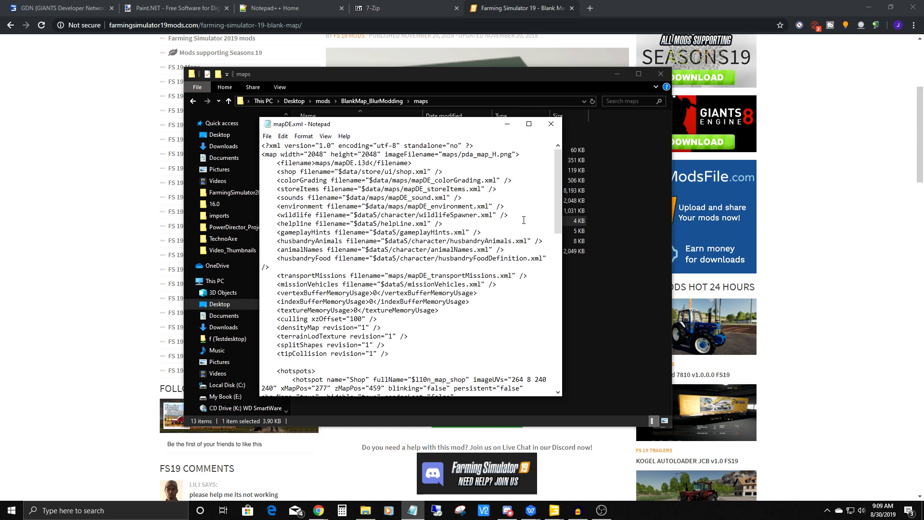
left_click_drag(558, 192, 560, 278)
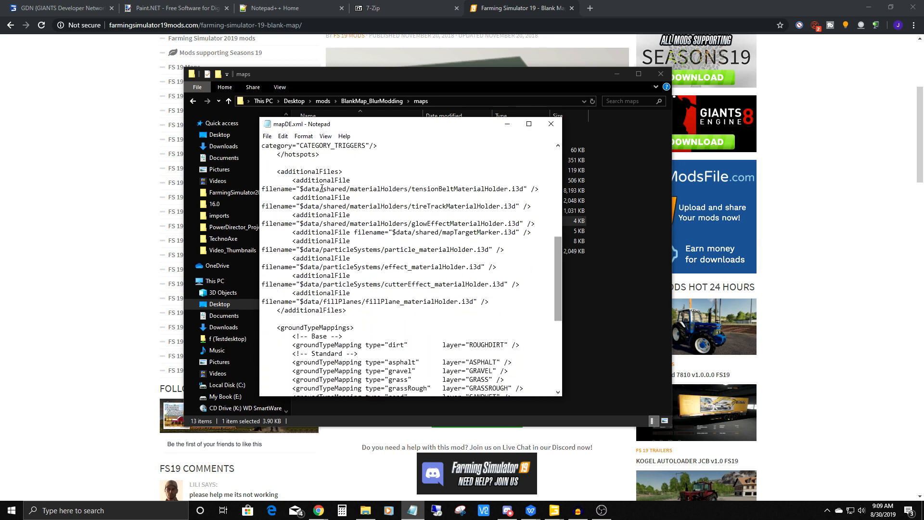
left_click_drag(277, 172, 356, 310)
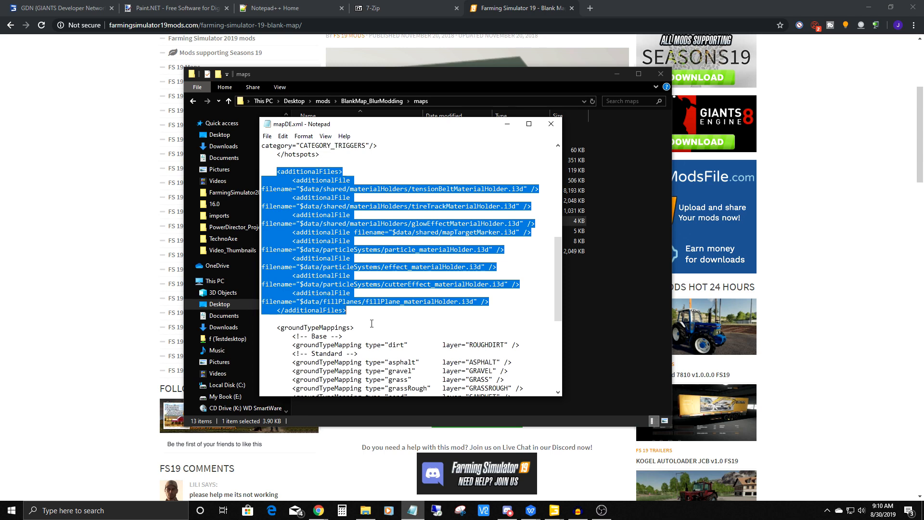
left_click(373, 326)
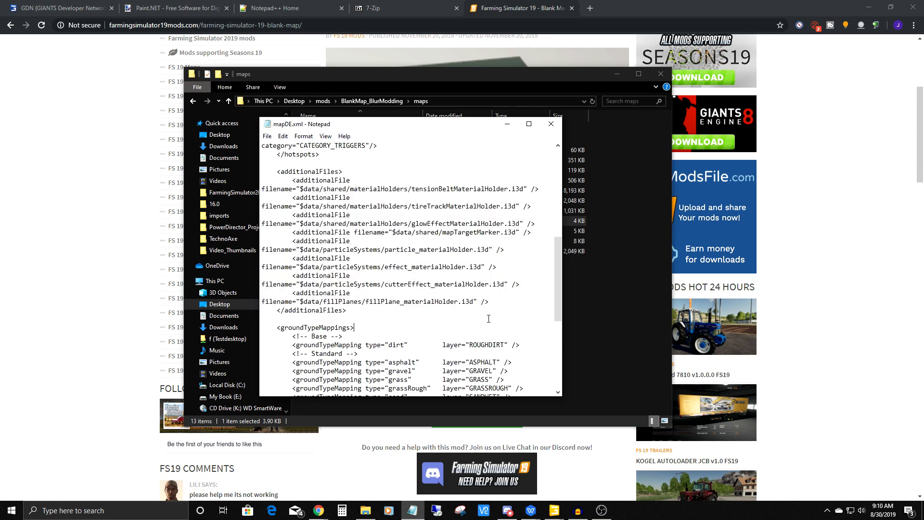
Review the commented-out fillTypes entry and its $data path at the end of mapDE.xml, and close the file.
left_click_drag(556, 289, 565, 352)
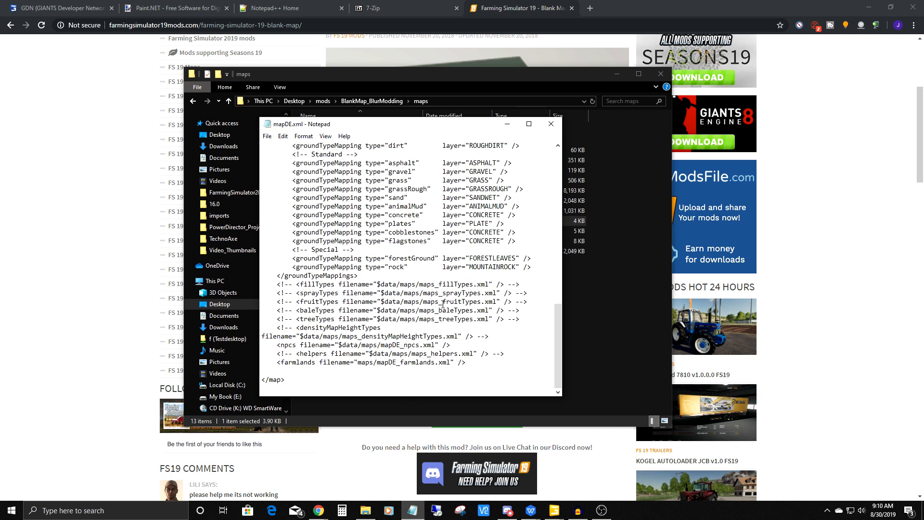
left_click_drag(276, 286, 520, 284)
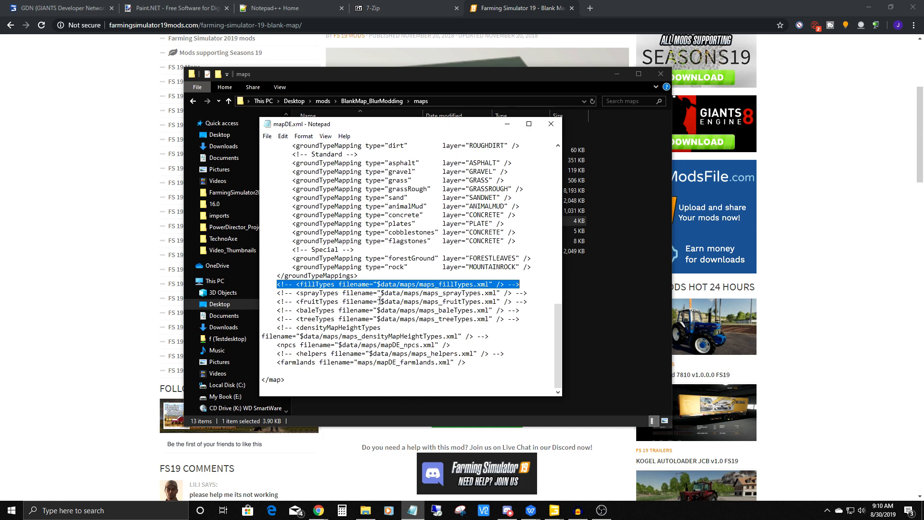
left_click_drag(377, 284, 489, 285)
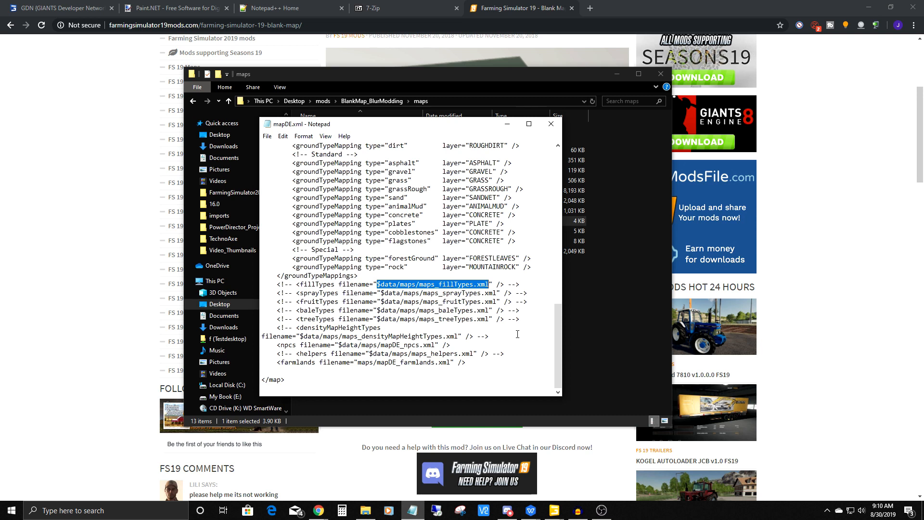
left_click_drag(377, 285, 397, 284)
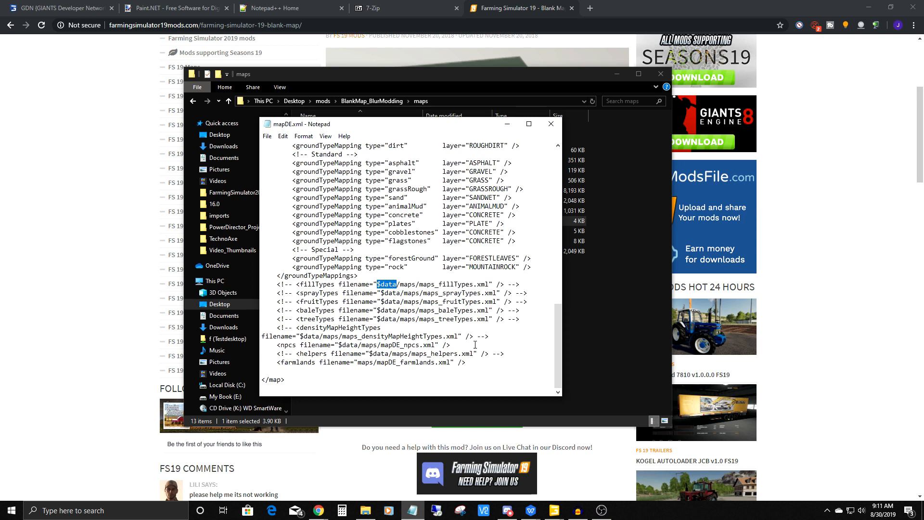
left_click(534, 340)
scroll(507, 371, "up", 5)
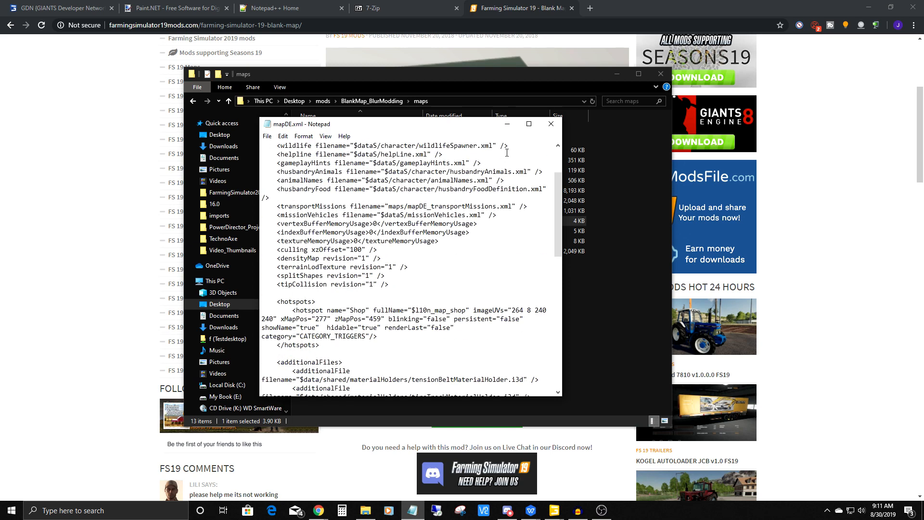
left_click(551, 124)
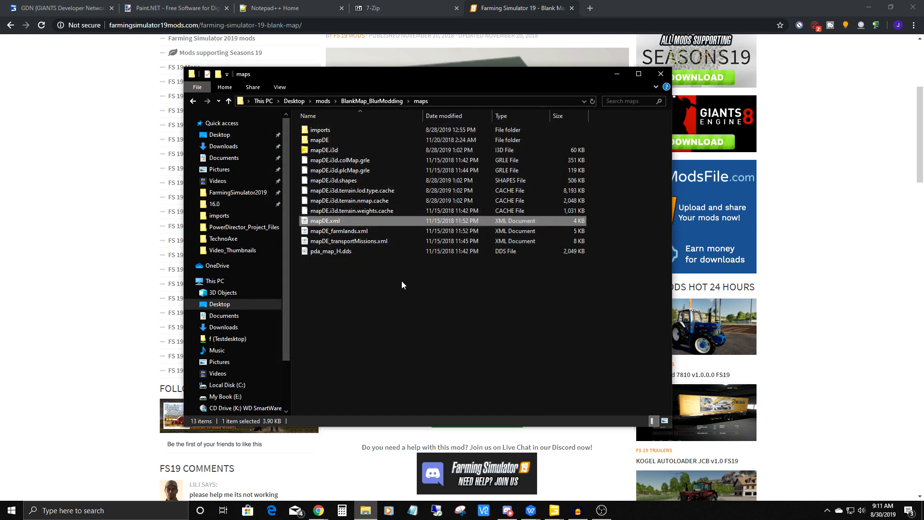
Open mapDE_farmlands.xml for editing in Notepad and widen its window to show the full farmland entries.
left_click(340, 232)
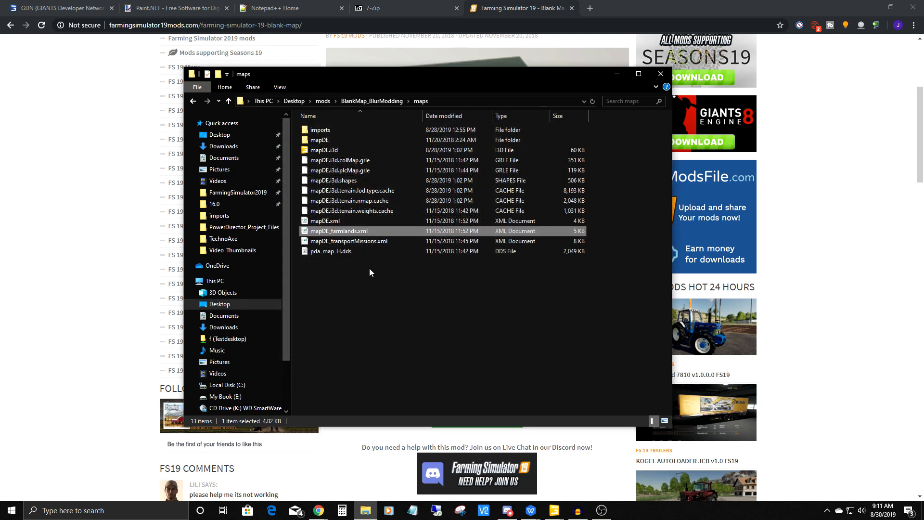
right_click(338, 231)
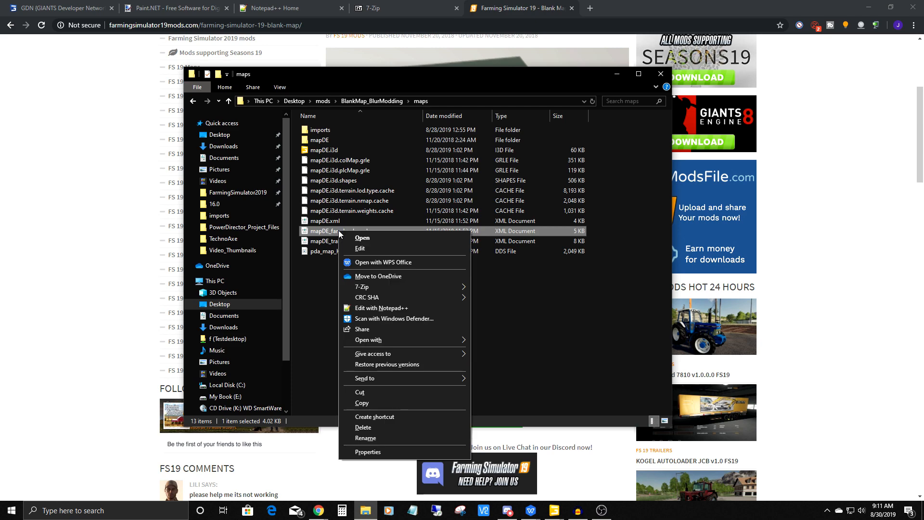
left_click(360, 249)
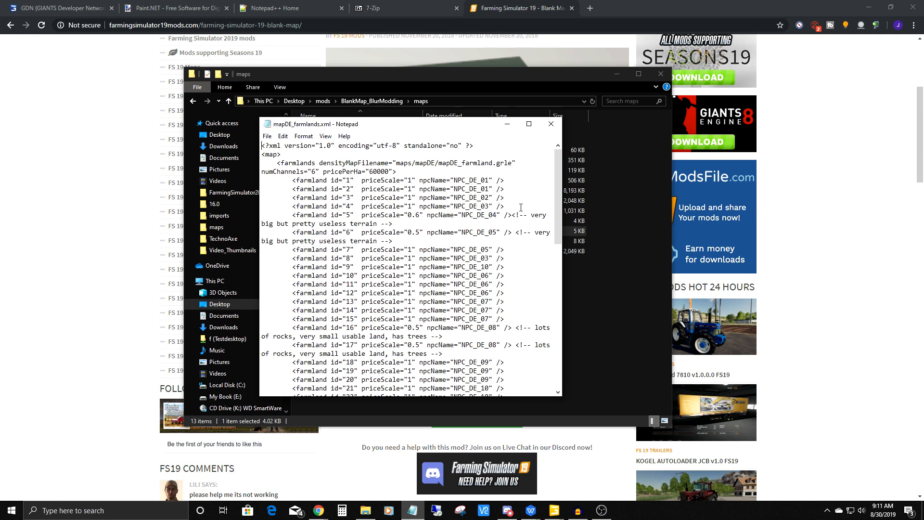
left_click_drag(561, 197, 567, 348)
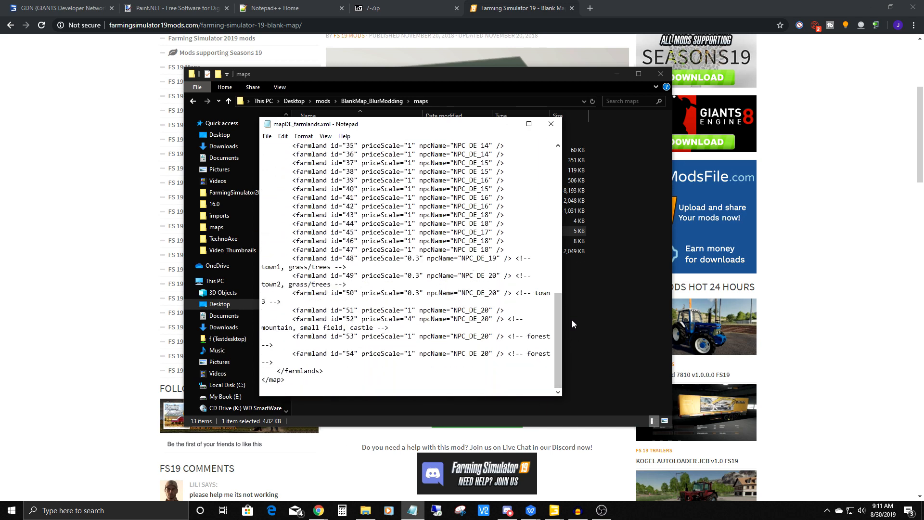
left_click_drag(563, 285, 652, 293)
left_click_drag(648, 335, 651, 290)
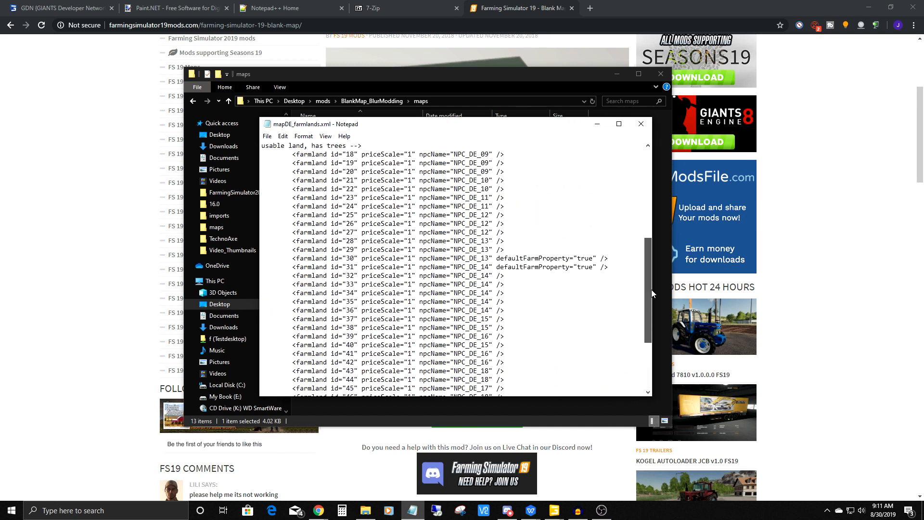
Set the priceScale of farmland id 25 to 1.5 in mapDE_farmlands.xml.
left_click_drag(496, 258, 600, 259)
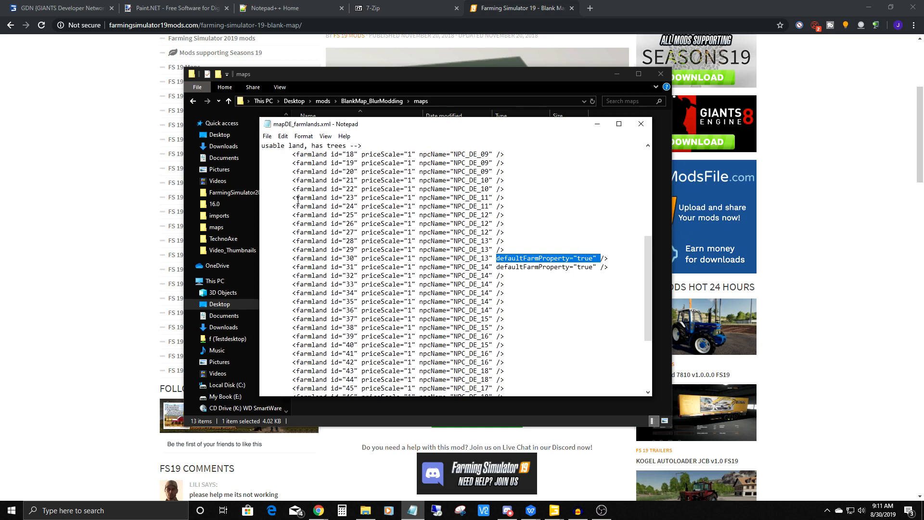
left_click_drag(297, 215, 498, 216)
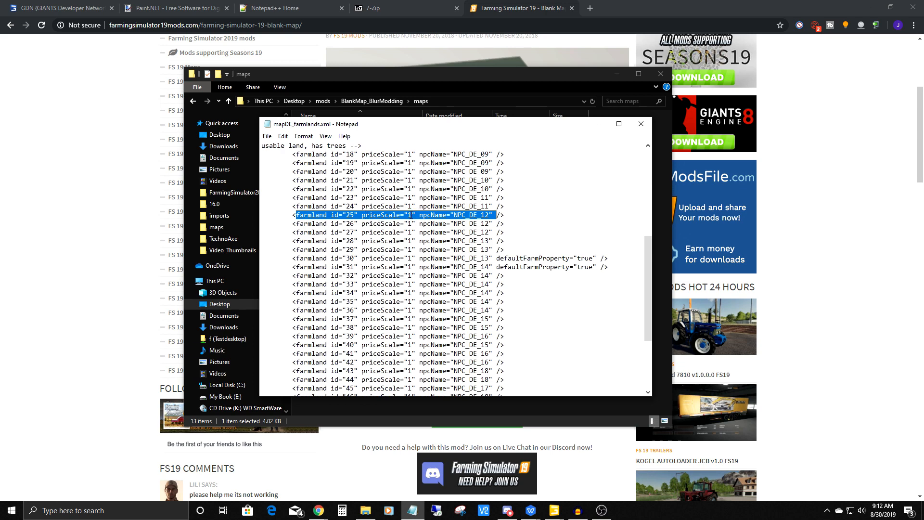
left_click(412, 216)
type(".5")
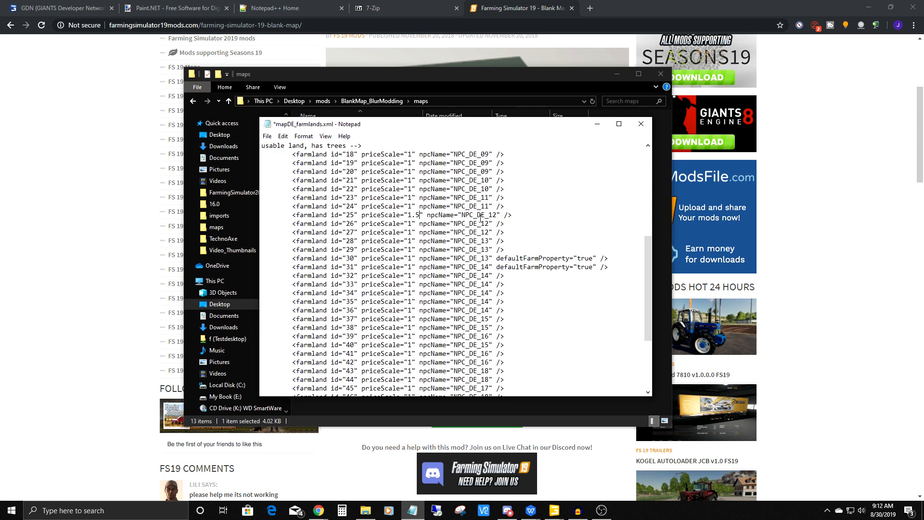
Examine the defaultFarmProperty attribute on the farmland id 30 entry.
double_click(501, 214)
left_click_drag(497, 258, 597, 259)
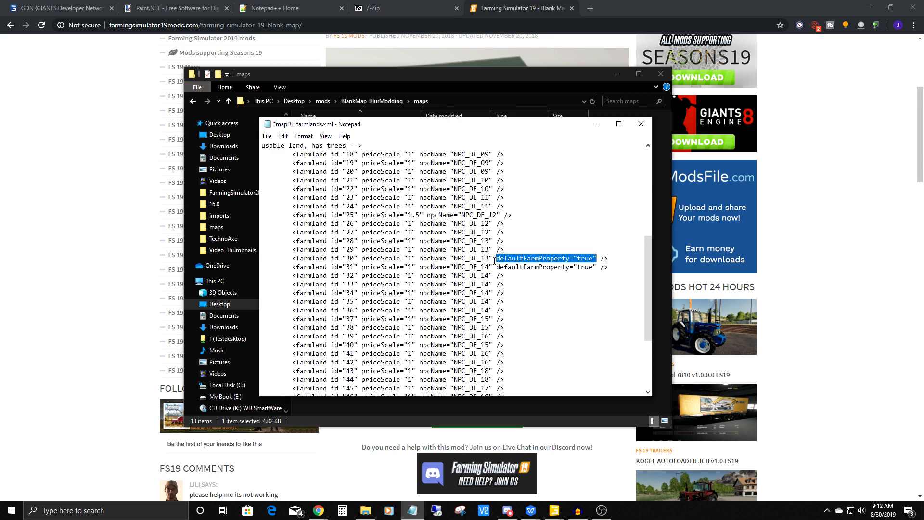
left_click(601, 258)
left_click(593, 305)
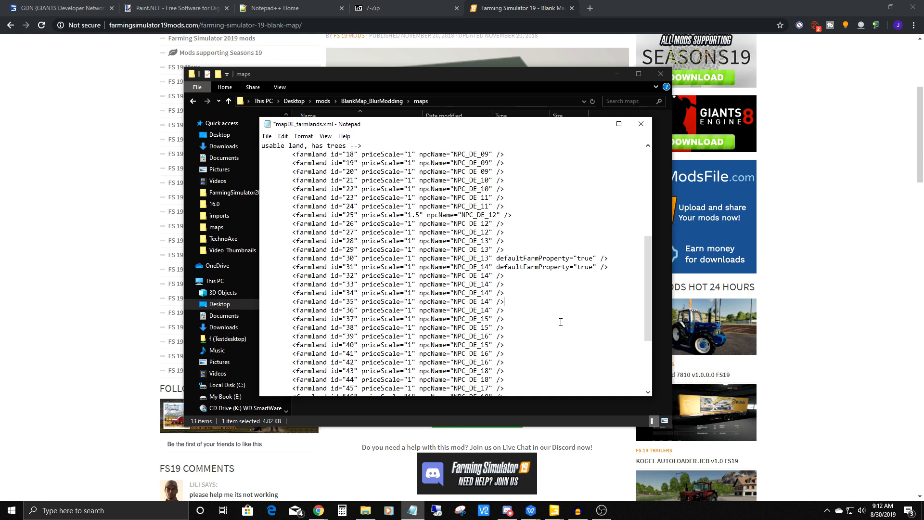
Look through the whole farmland list and examine the pricePerHa attribute in the opening farmlands tag.
scroll(518, 362, "down", 4)
scroll(531, 353, "up", 12)
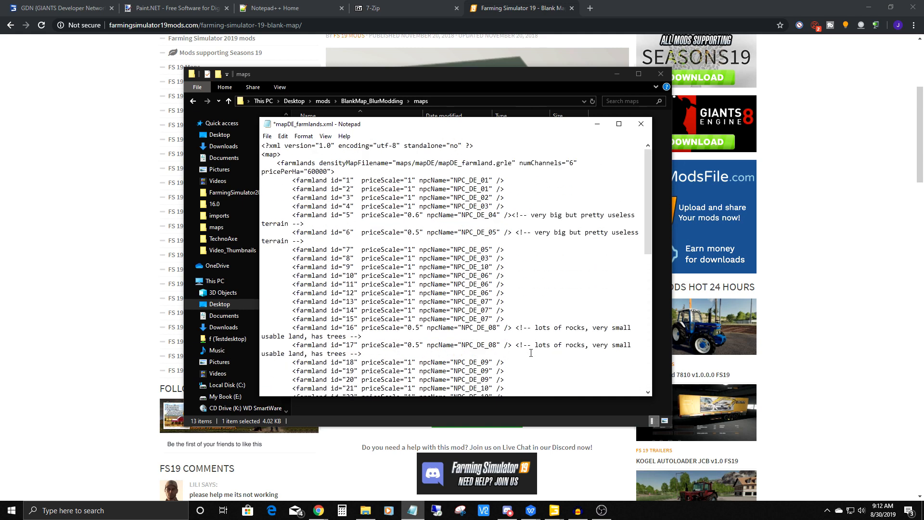
scroll(531, 353, "down", 12)
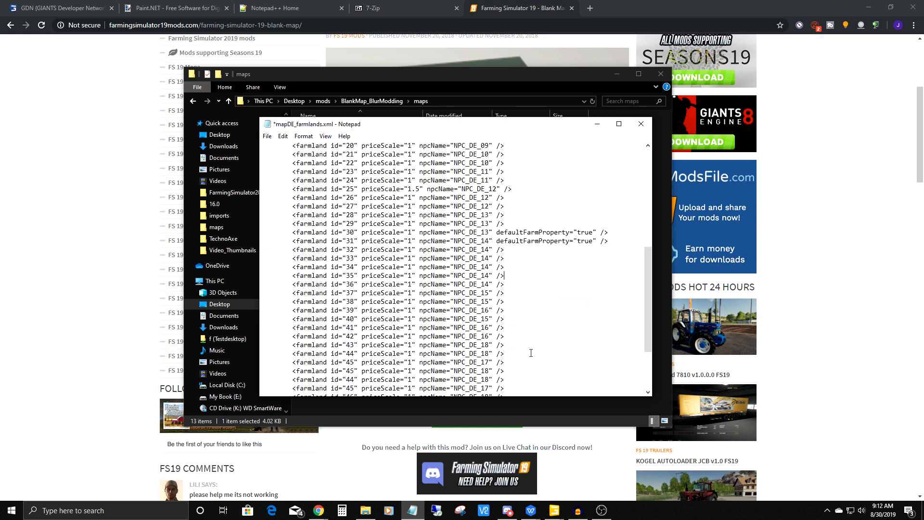
scroll(531, 353, "up", 5)
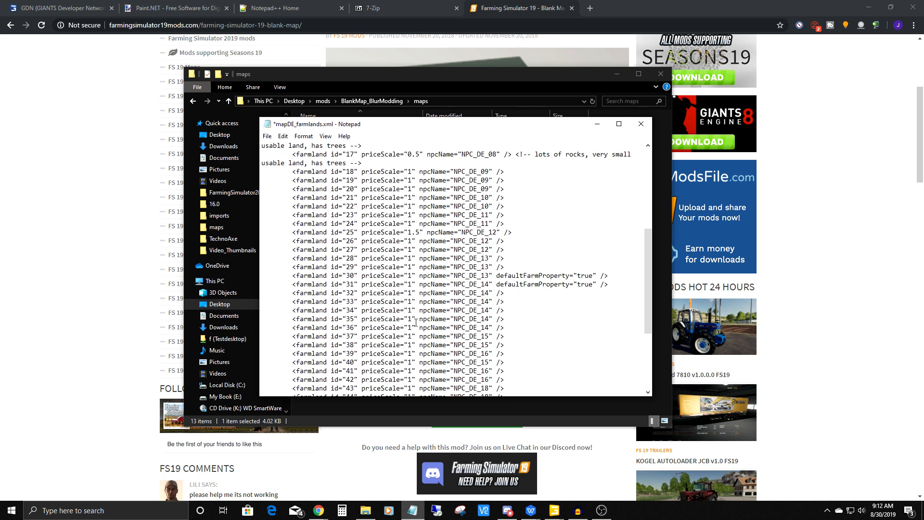
scroll(470, 322, "up", 7)
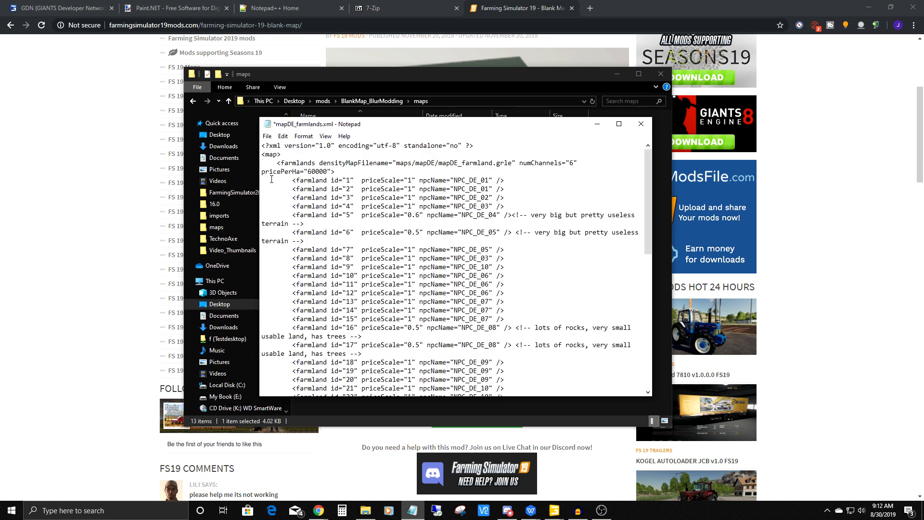
left_click_drag(261, 172, 334, 172)
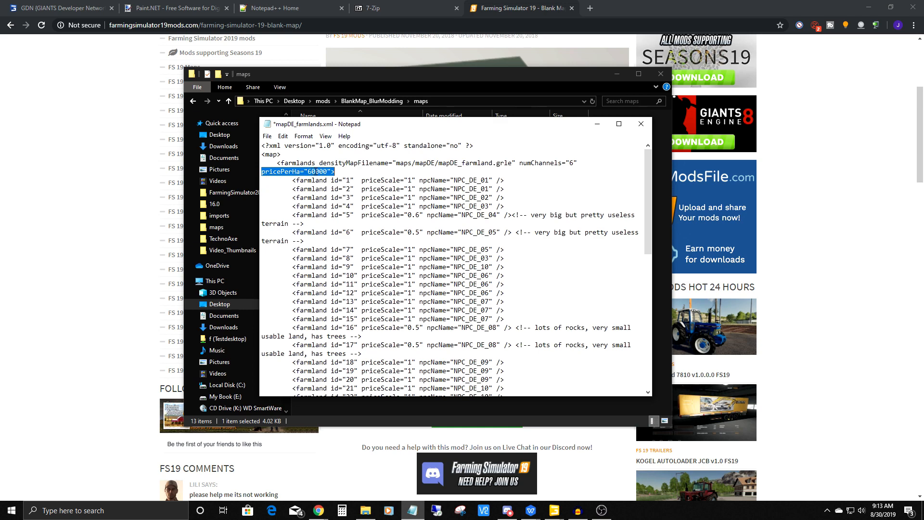
Highlight the pricePerHa value in the opening farmlands tag, and close mapDE_farmlands.xml without saving.
left_click(315, 172)
left_click_drag(307, 172, 327, 172)
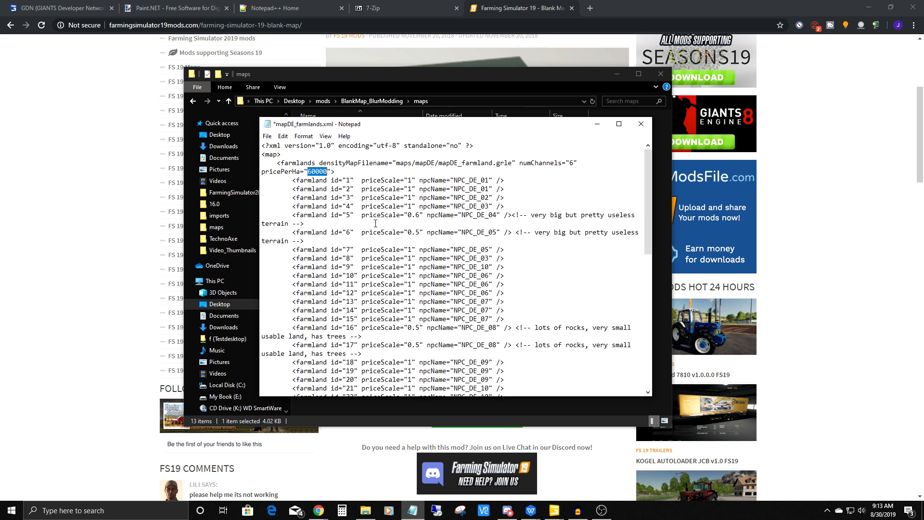
left_click(641, 124)
left_click(478, 260)
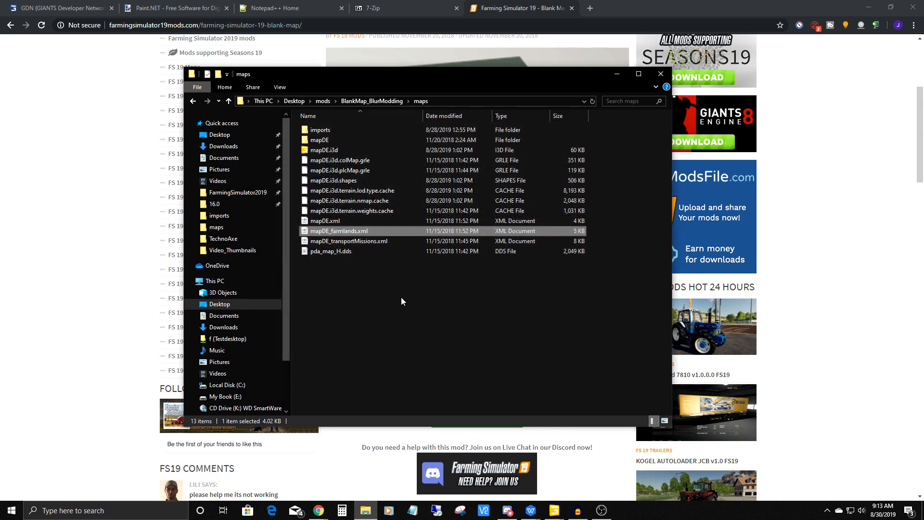
Examine the transport missions, PDA map and mapDE.i3d files in the maps folder, and the contents of its imports folder.
left_click(364, 243)
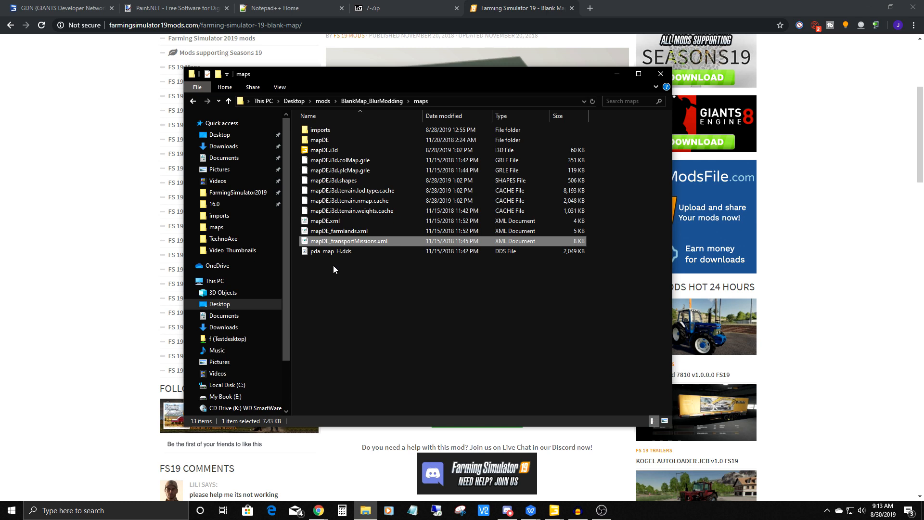
left_click(327, 252)
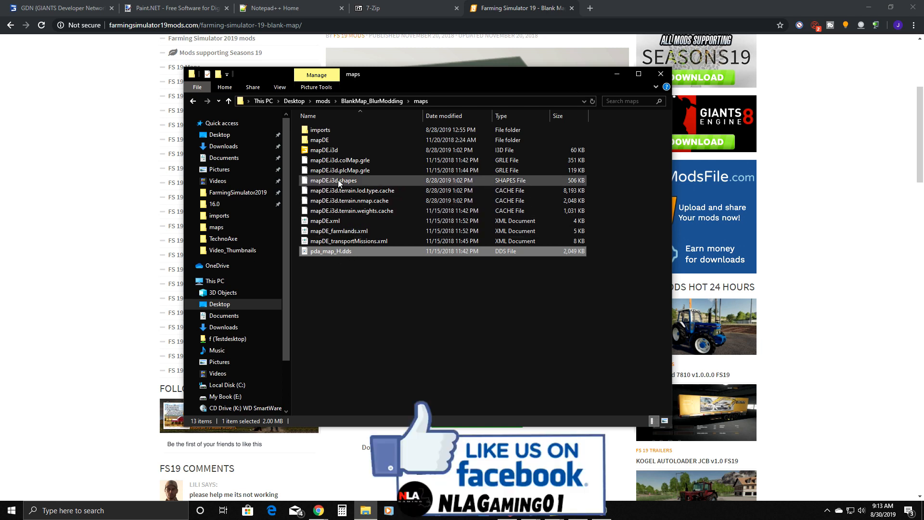
left_click(331, 128)
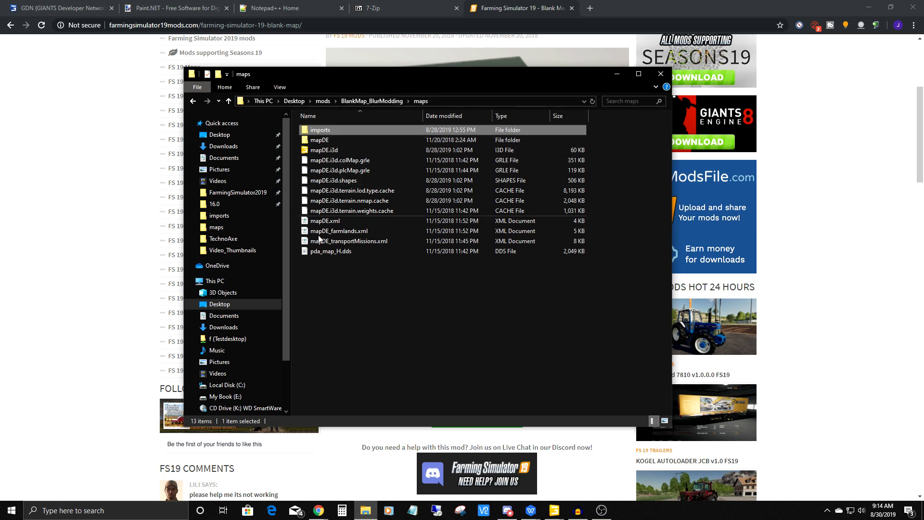
left_click(320, 151)
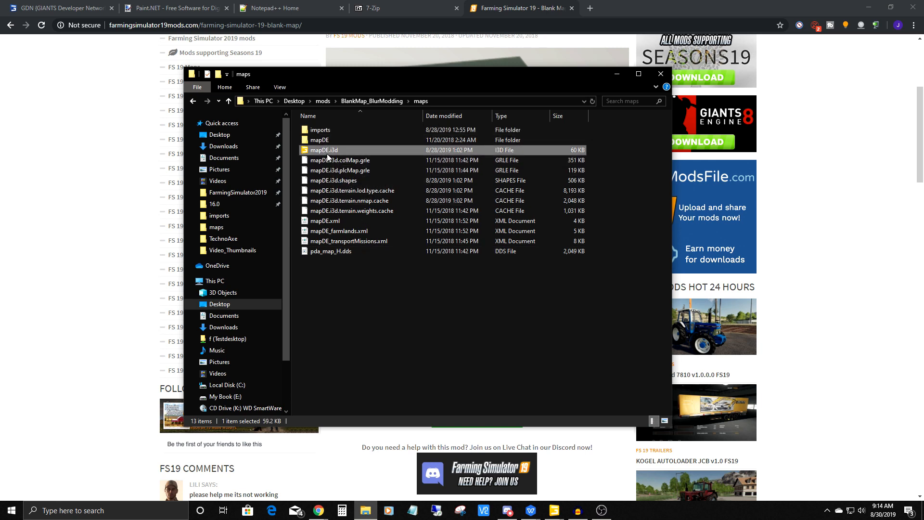
double_click(321, 131)
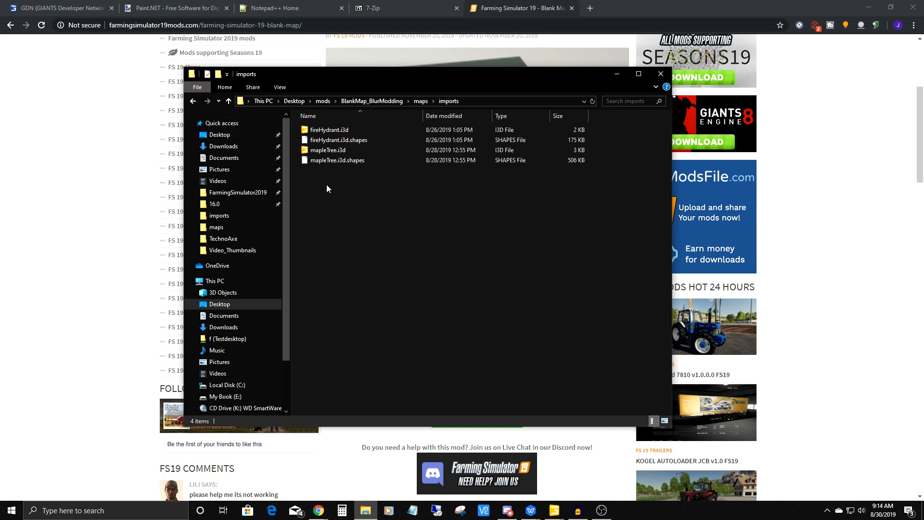
left_click(193, 101)
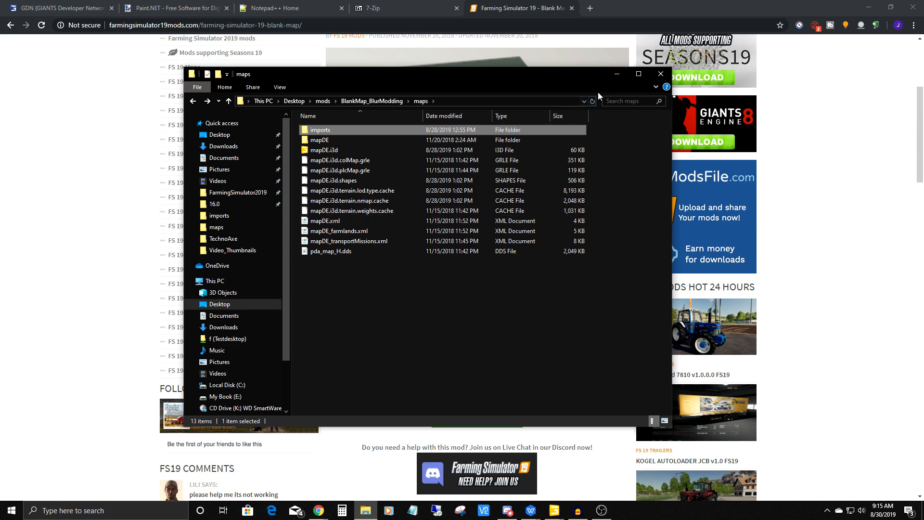
Minimize the maps folder window and switch to the GIANTS Editor window with the untitled scene.
left_click(616, 74)
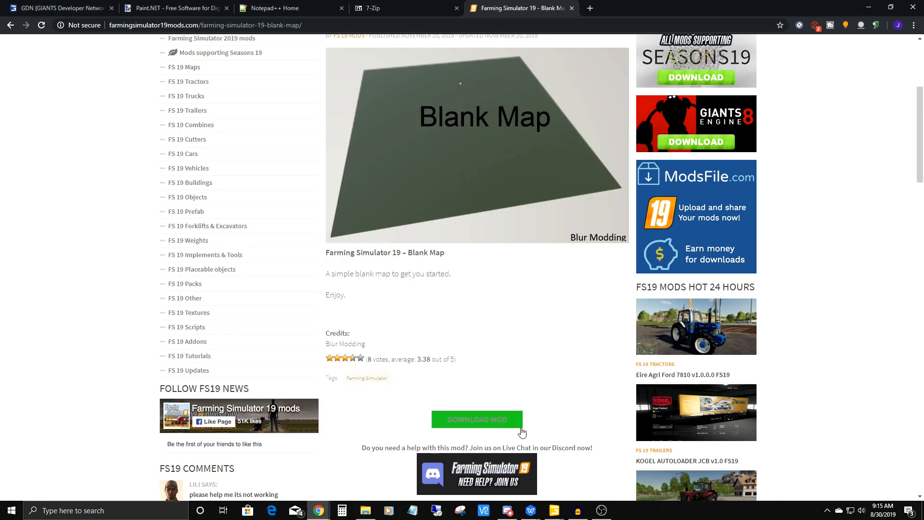
mouse_move(555, 513)
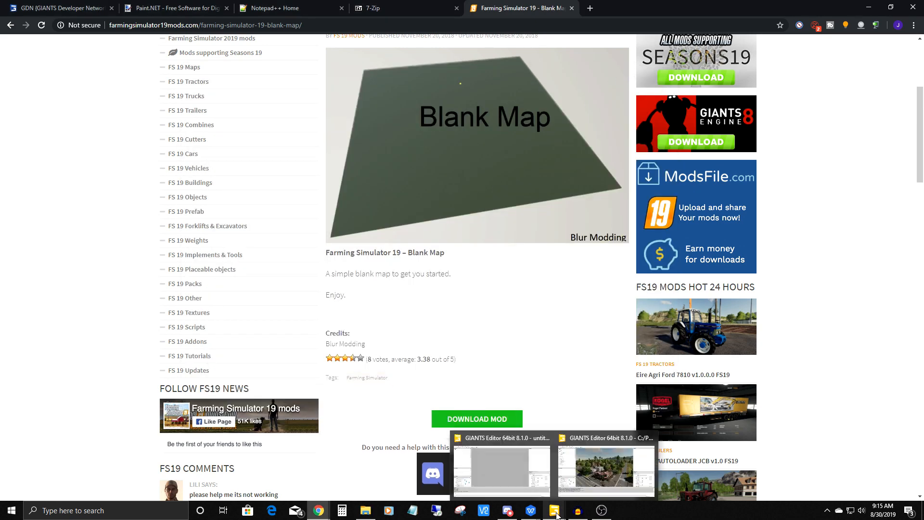
left_click(503, 472)
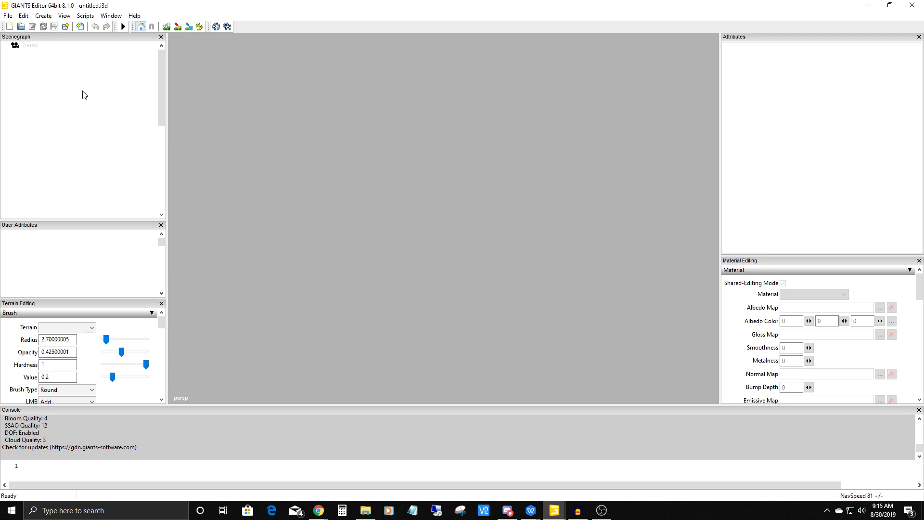
Open mapDE.i3d from the maps folder of BlankMap_BlurModding in the desktop mods folder.
left_click(9, 17)
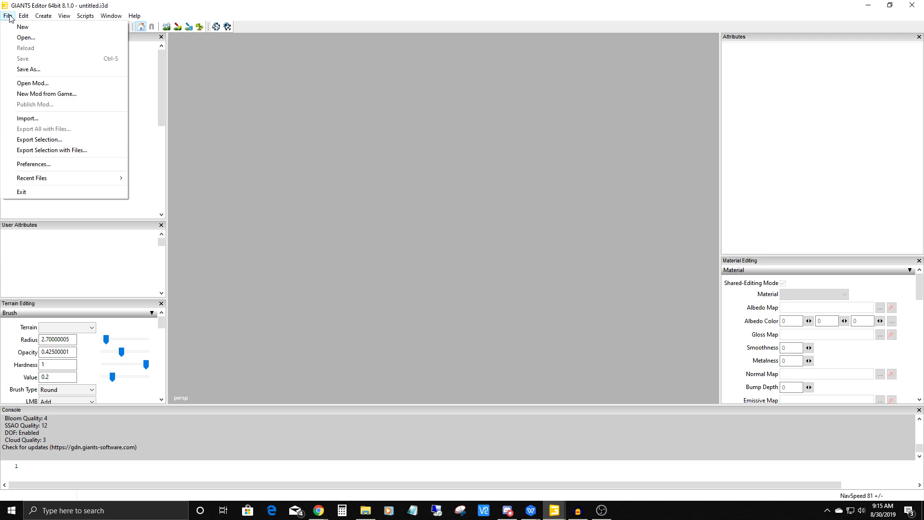
left_click(26, 38)
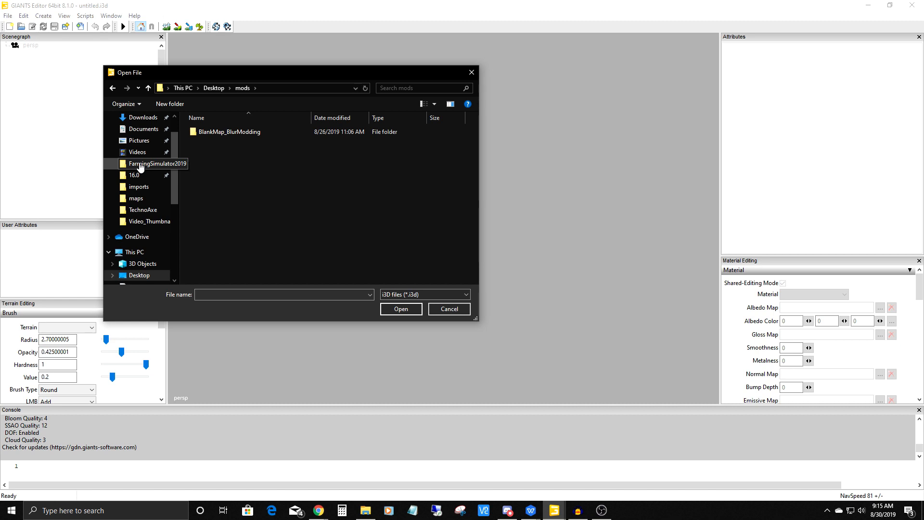
double_click(209, 131)
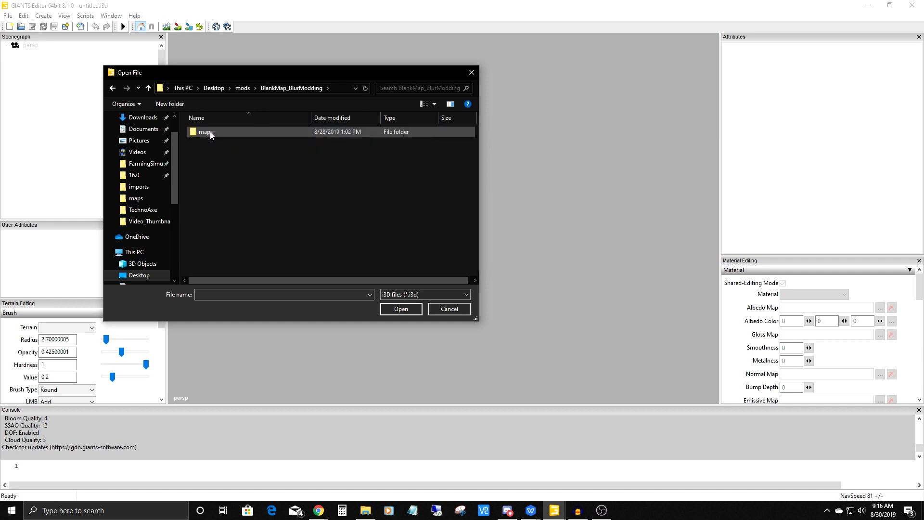
double_click(207, 132)
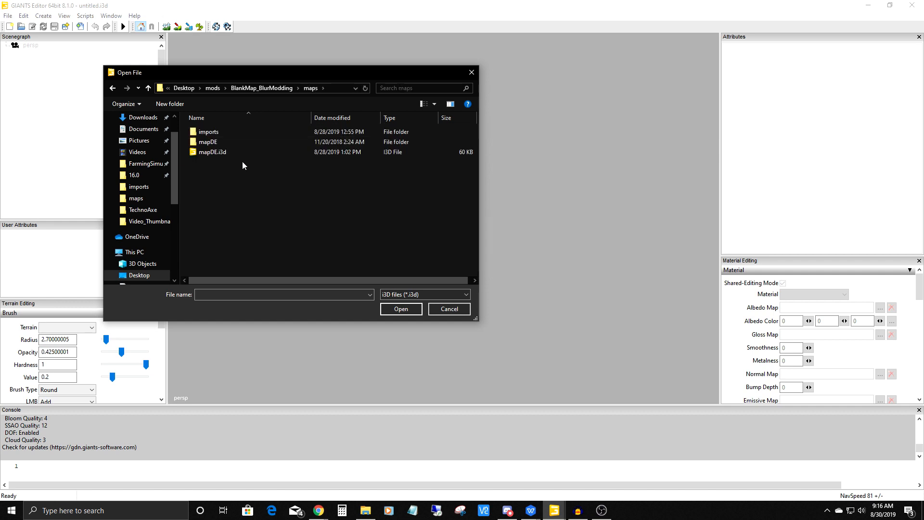
left_click(217, 153)
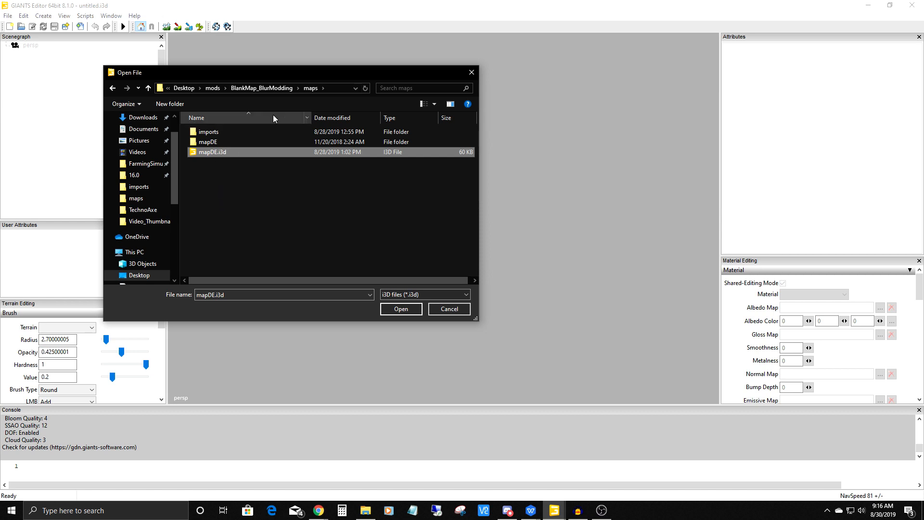
left_click(250, 88)
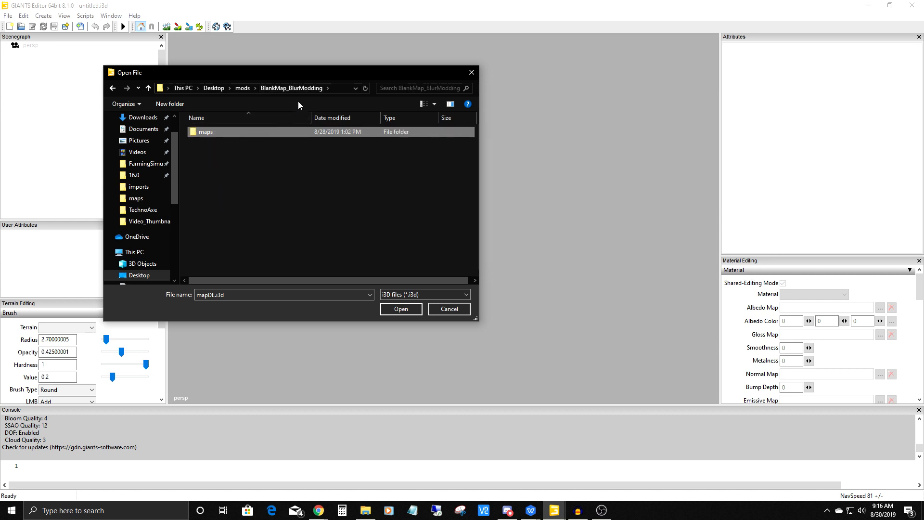
double_click(202, 131)
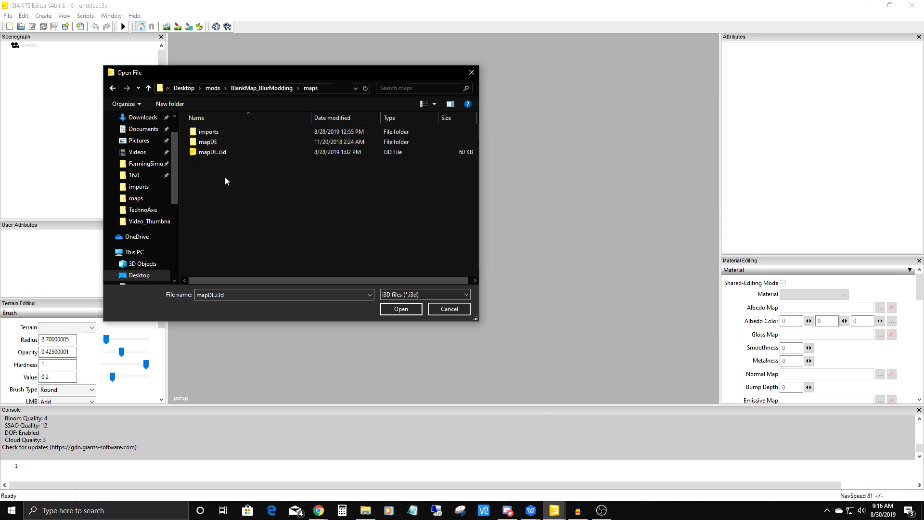
left_click(208, 152)
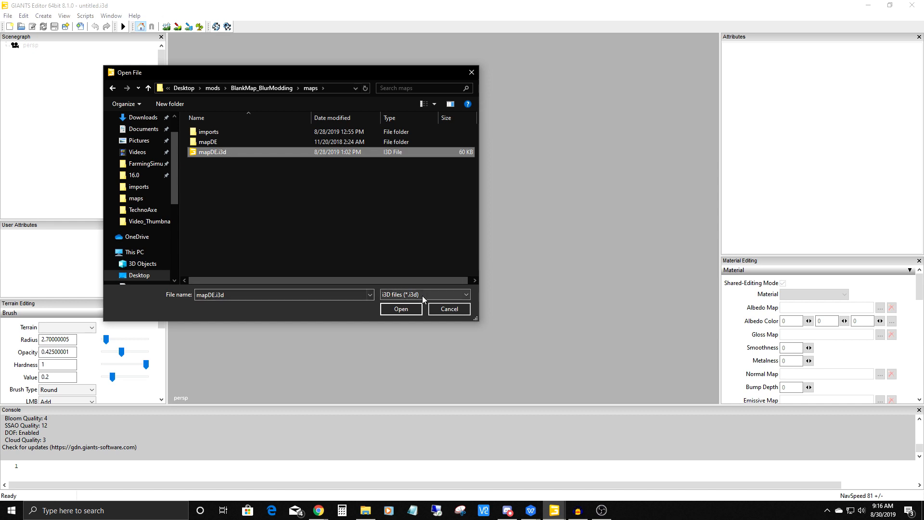
left_click(449, 294)
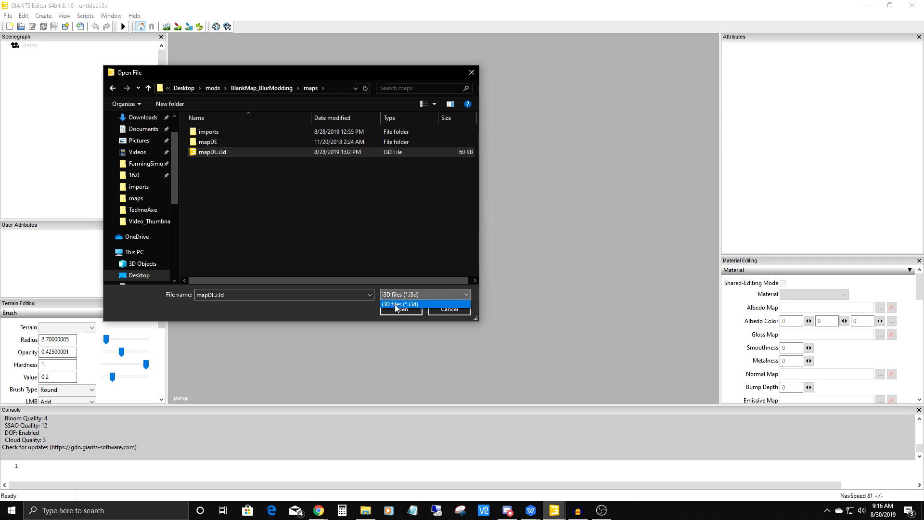
left_click(362, 308)
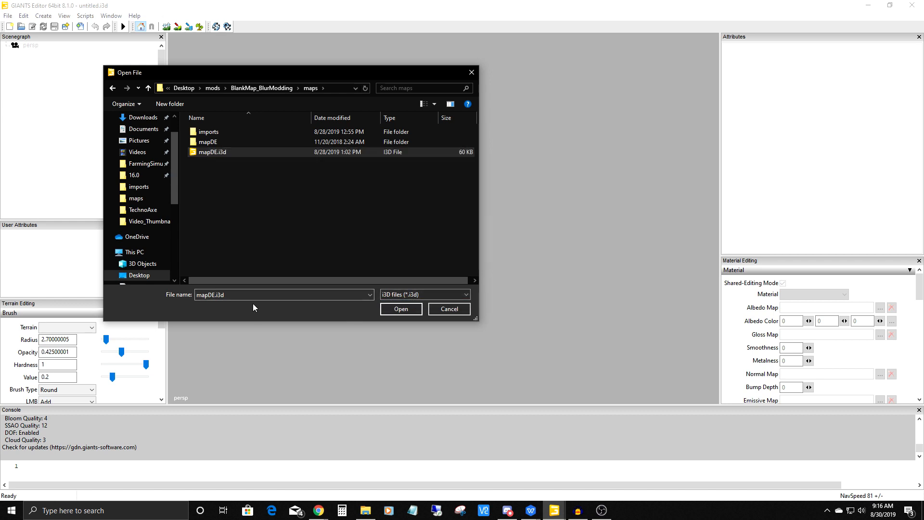
left_click(396, 309)
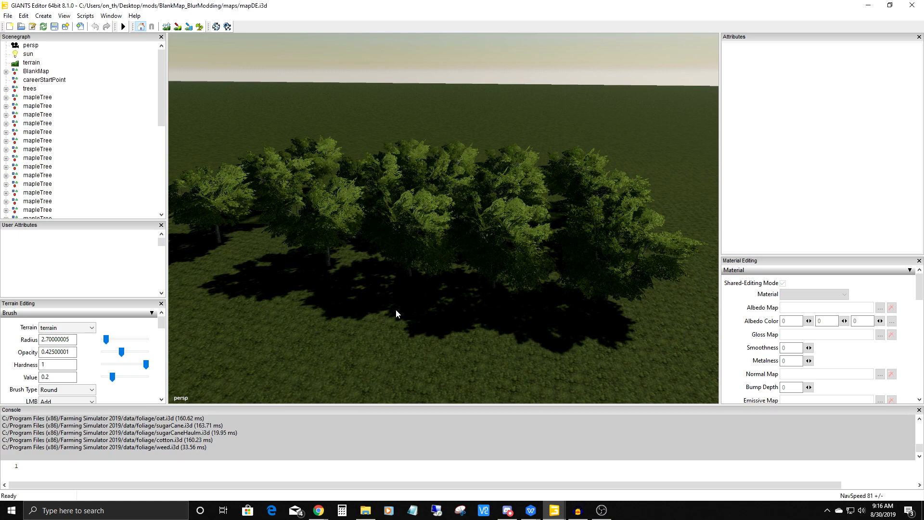
Delete the trees group and all mapleTree objects from the scene.
left_click_drag(426, 305, 374, 262, "alt")
left_click_drag(467, 208, 431, 209, "alt")
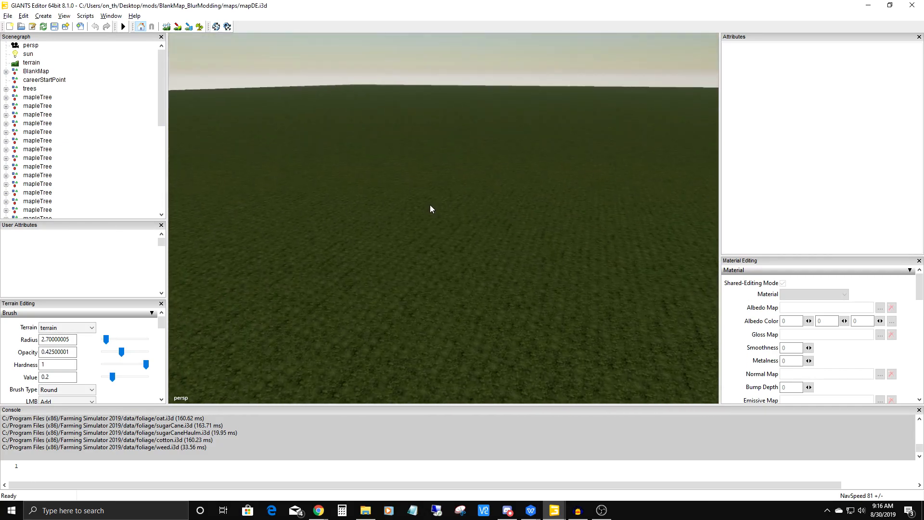
left_click(30, 89)
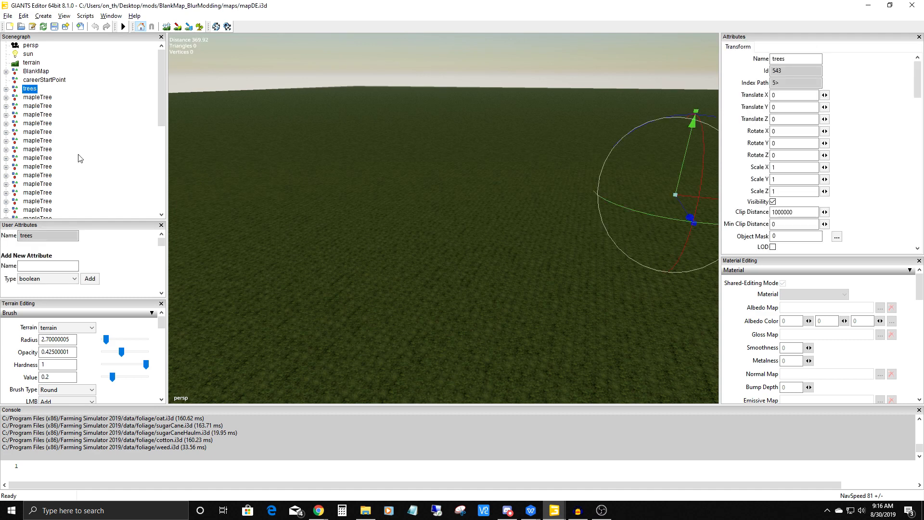
left_click_drag(161, 108, 163, 138)
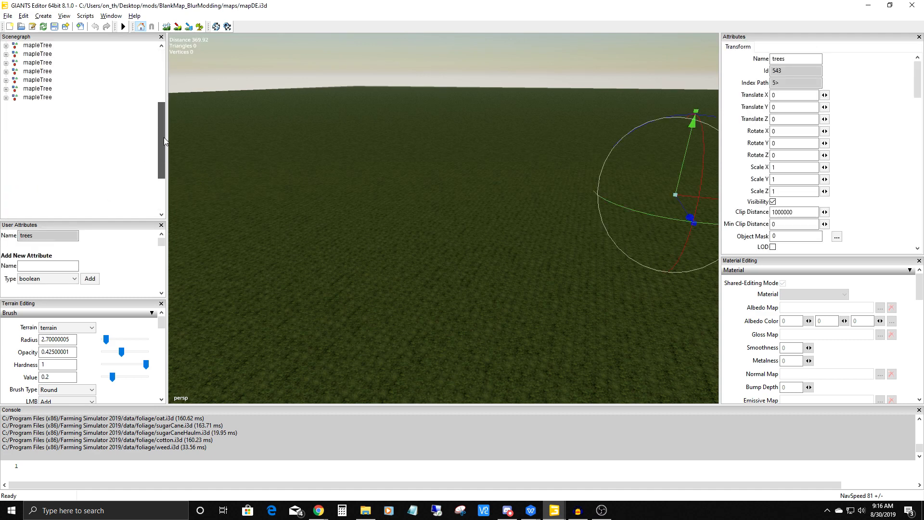
left_click(40, 107, "shift")
key("Delete")
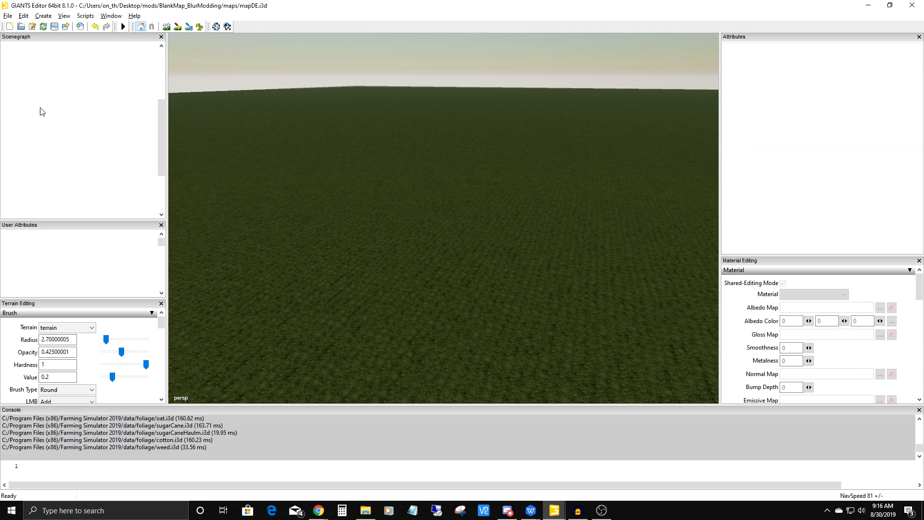
left_click_drag(163, 141, 162, 51)
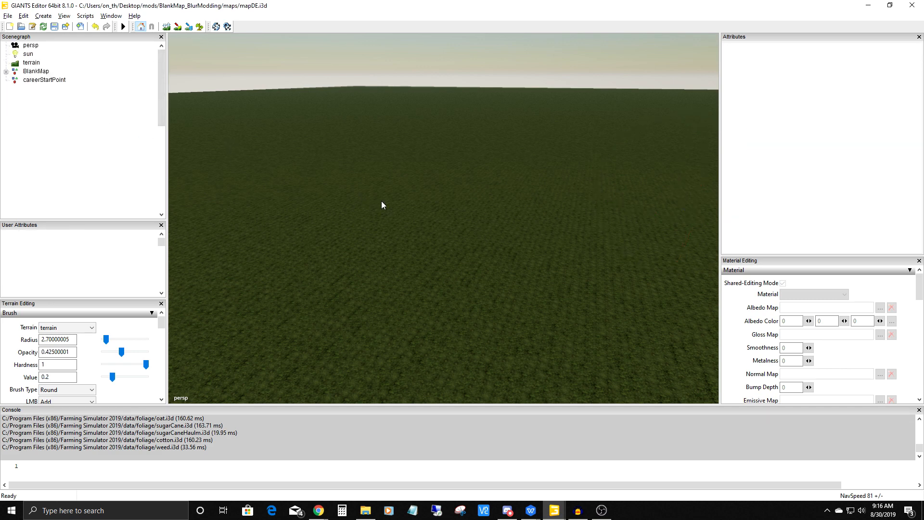
Examine the terrain, the BlankMap group and its fields subgroup in the scene hierarchy.
left_click(32, 54)
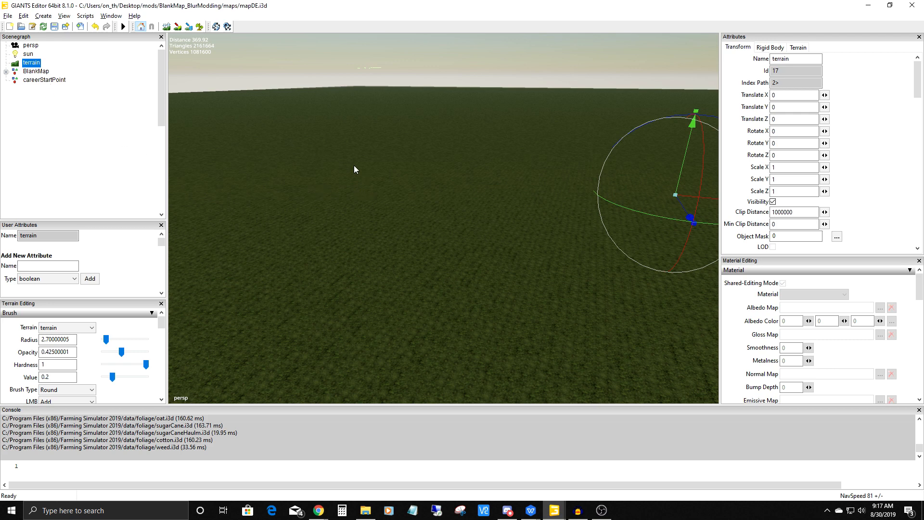
left_click(30, 71)
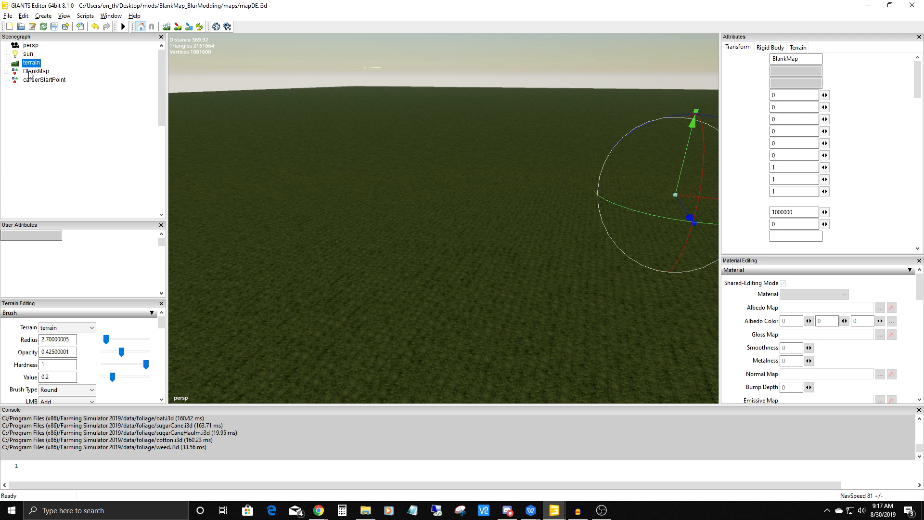
left_click(5, 71)
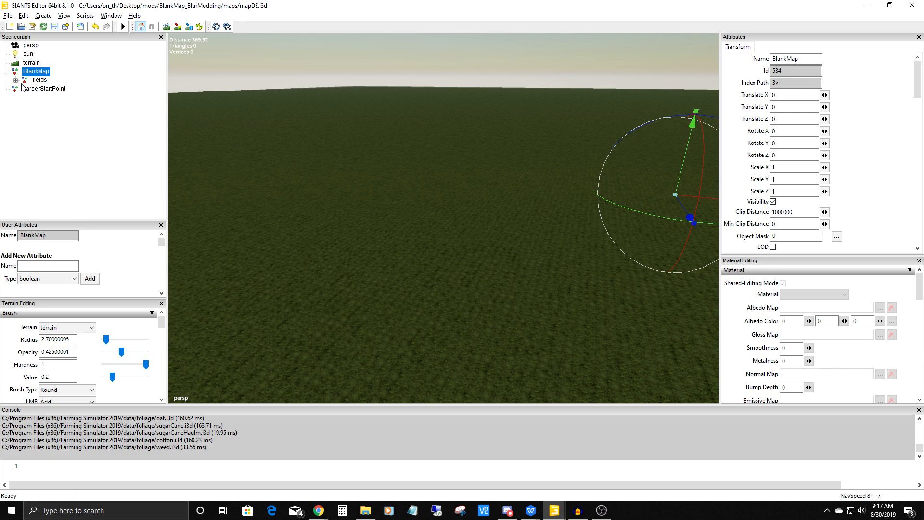
left_click(39, 80)
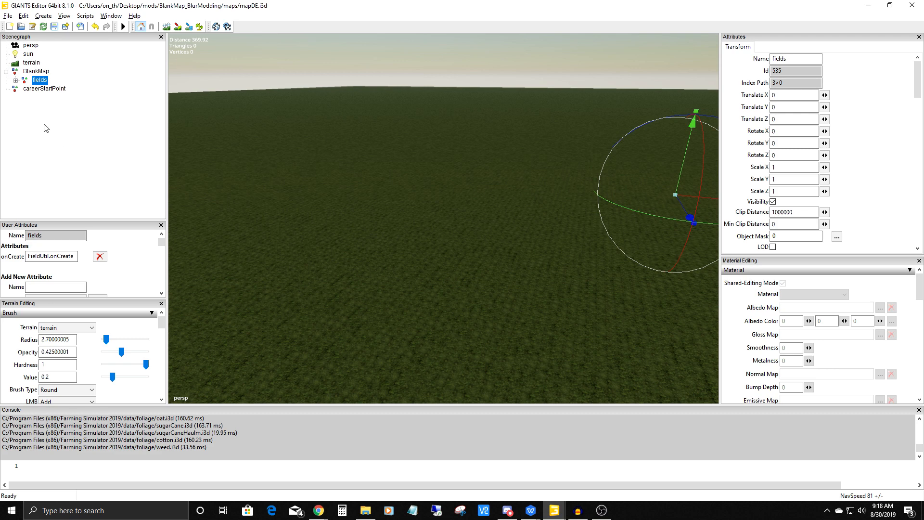
left_click(15, 81)
left_click(15, 80)
left_click(16, 81)
left_click(15, 80)
Move careerStartPoint across the terrain to about X -34, Y 61, Z 346.
left_click(36, 89)
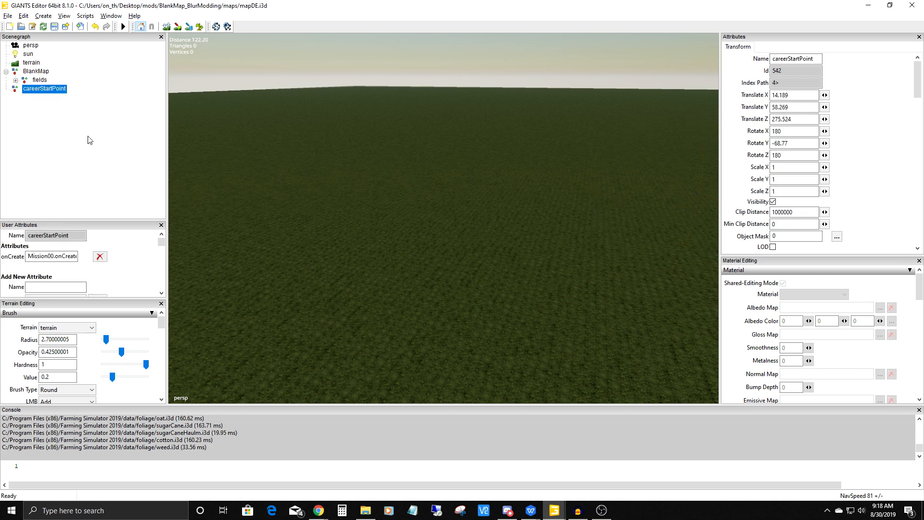
left_click_drag(265, 138, 508, 225, "alt")
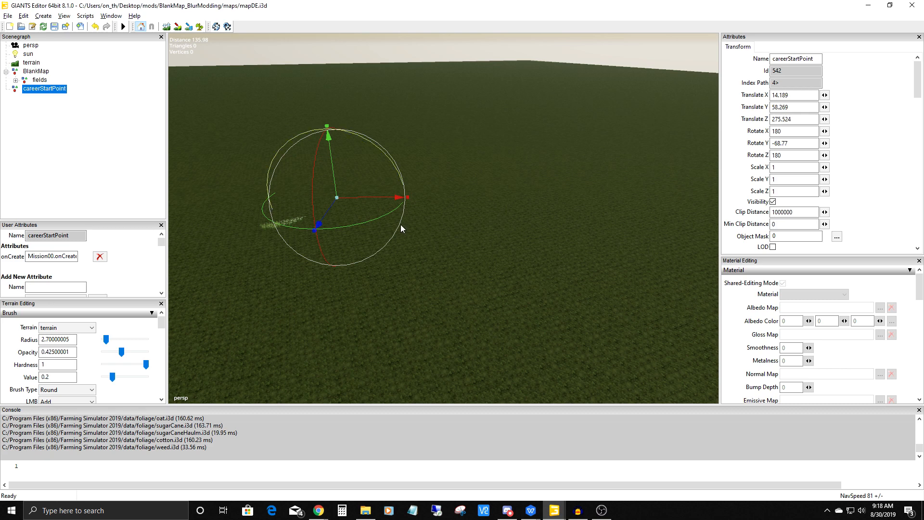
left_click_drag(366, 197, 449, 230)
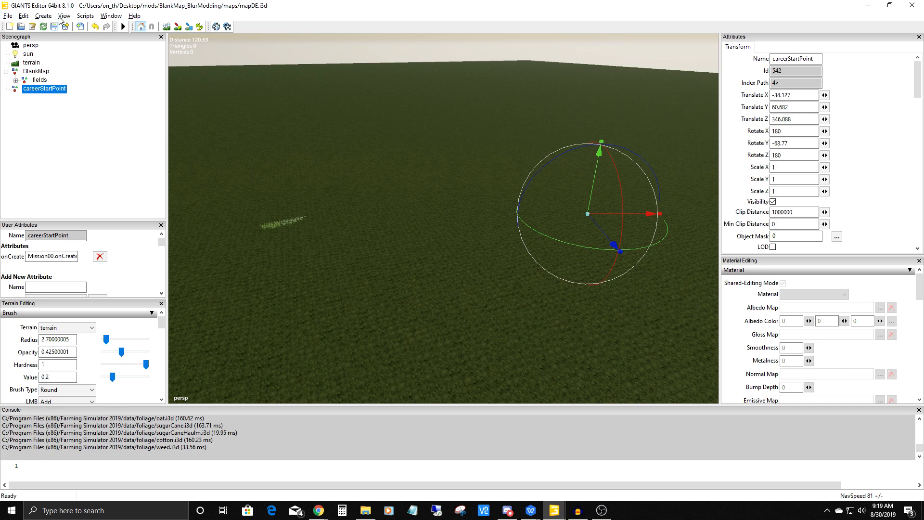
Review the available file, editing and object-creation commands for the map scene.
left_click(8, 16)
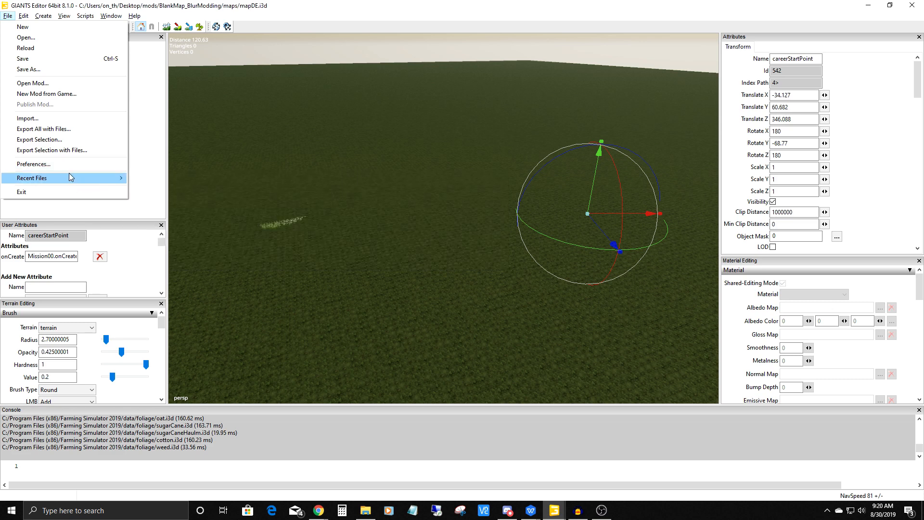
mouse_move(77, 176)
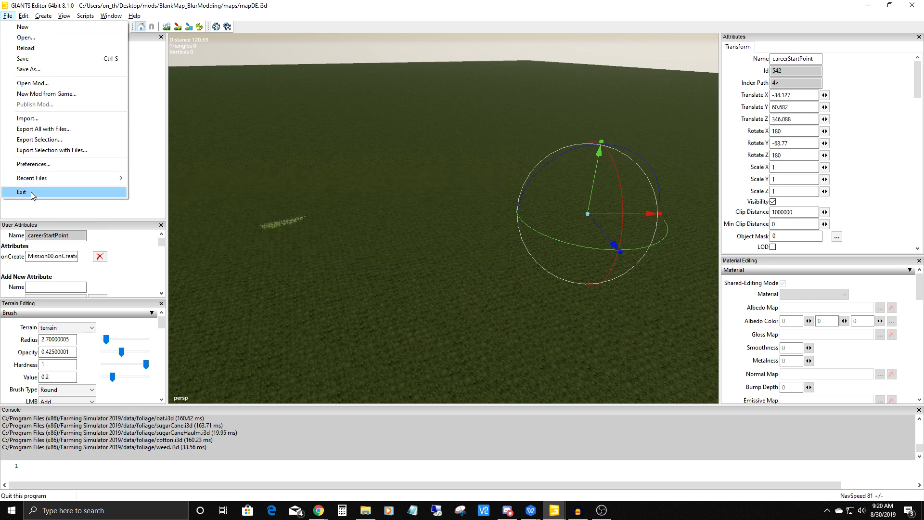
mouse_move(28, 17)
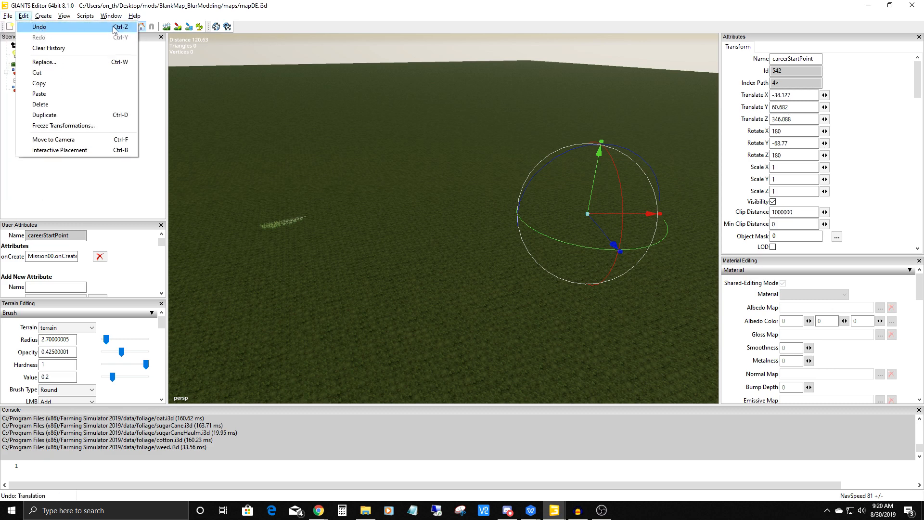
left_click(254, 20)
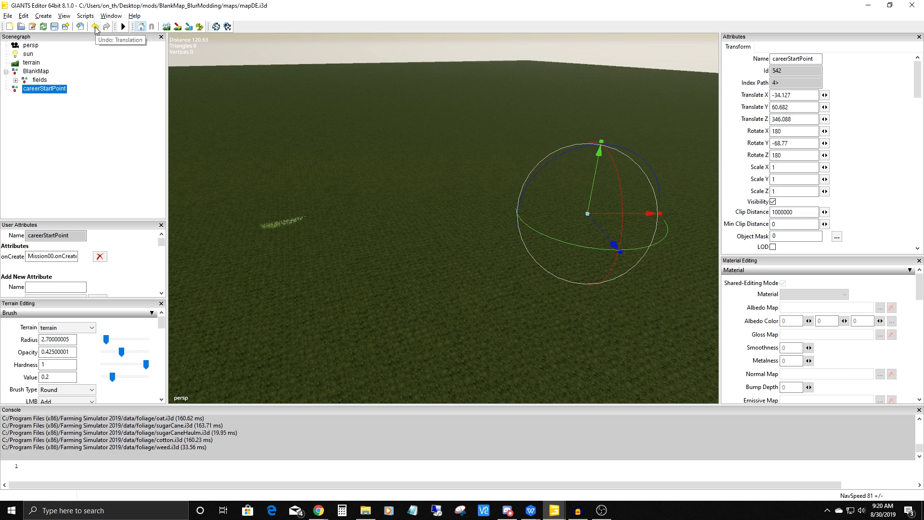
left_click(23, 16)
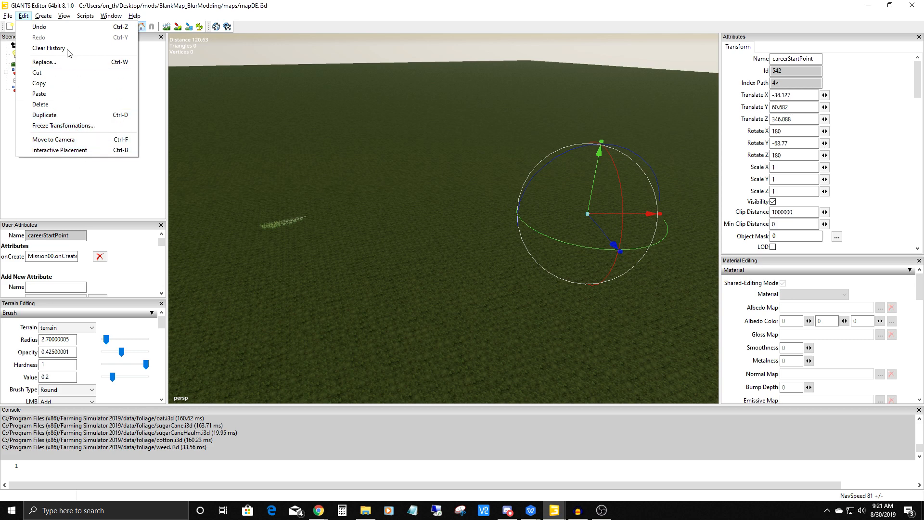
mouse_move(47, 18)
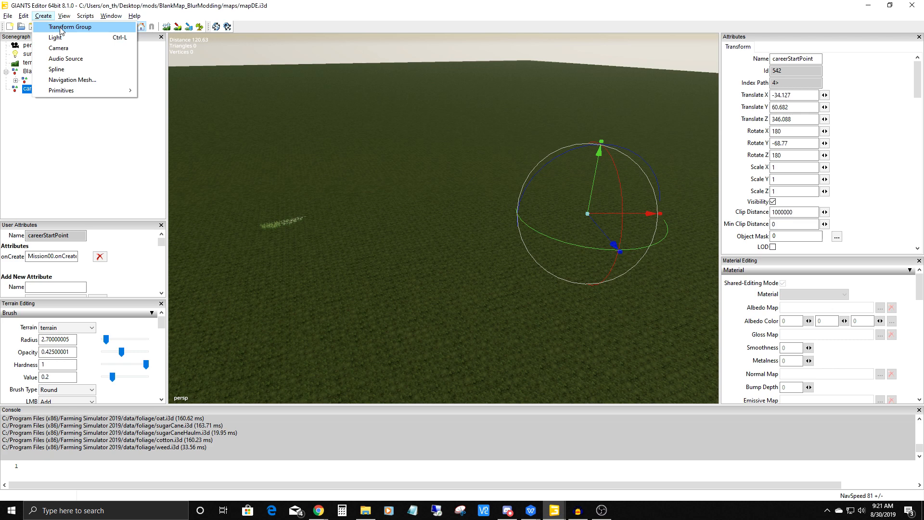
left_click(26, 121)
left_click(44, 88)
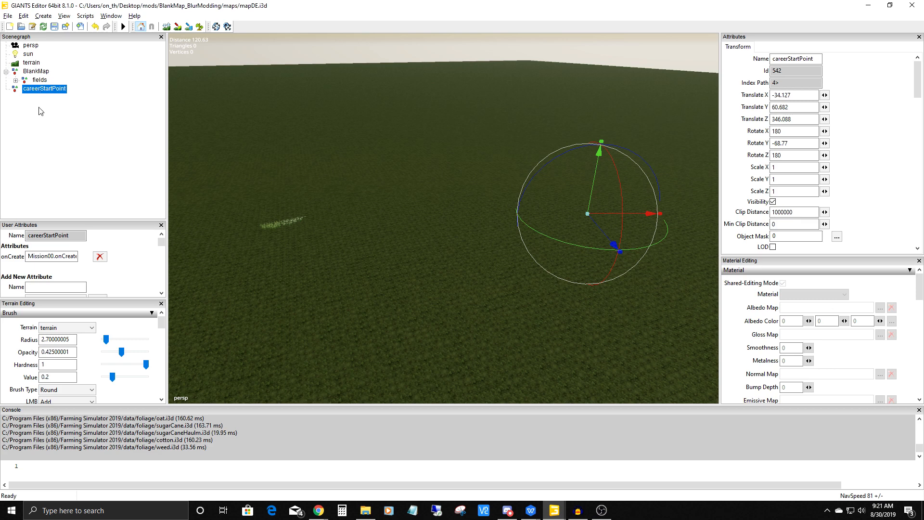
Examine the BlankMap hierarchy through fields and field01 down to fieldDimensions, its corner objects and fieldMapIndicator.
left_click(5, 71)
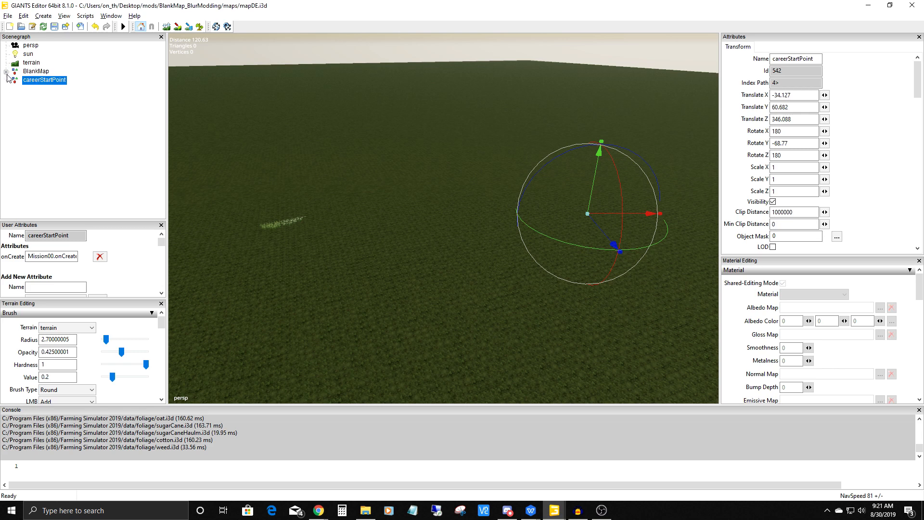
left_click(6, 71)
left_click(15, 79)
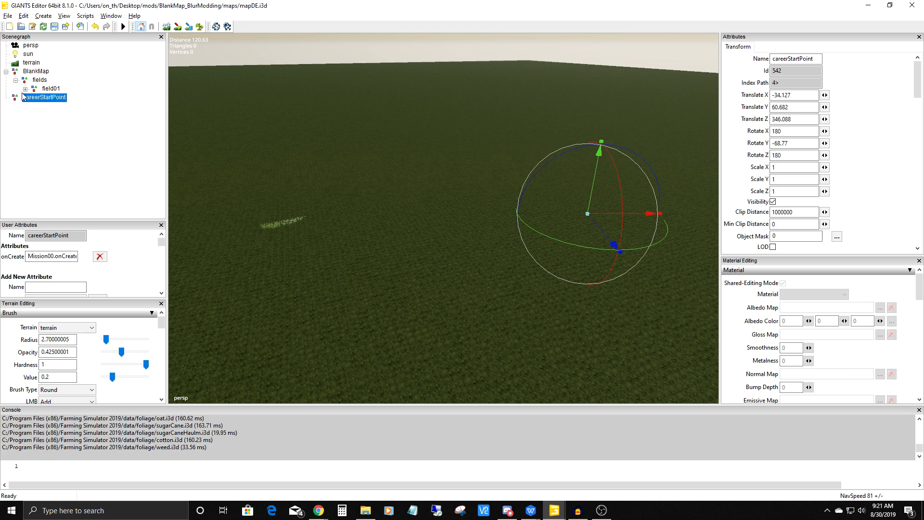
left_click(25, 88)
left_click(35, 98)
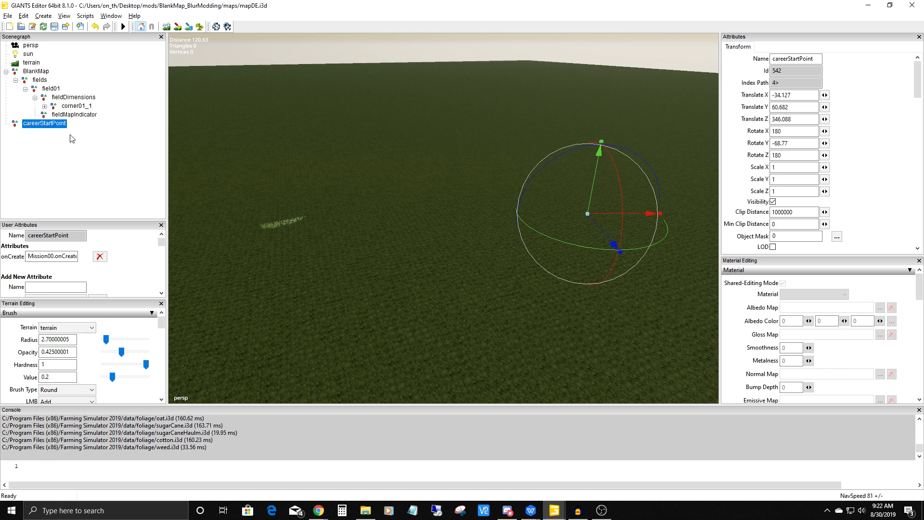
left_click(44, 106)
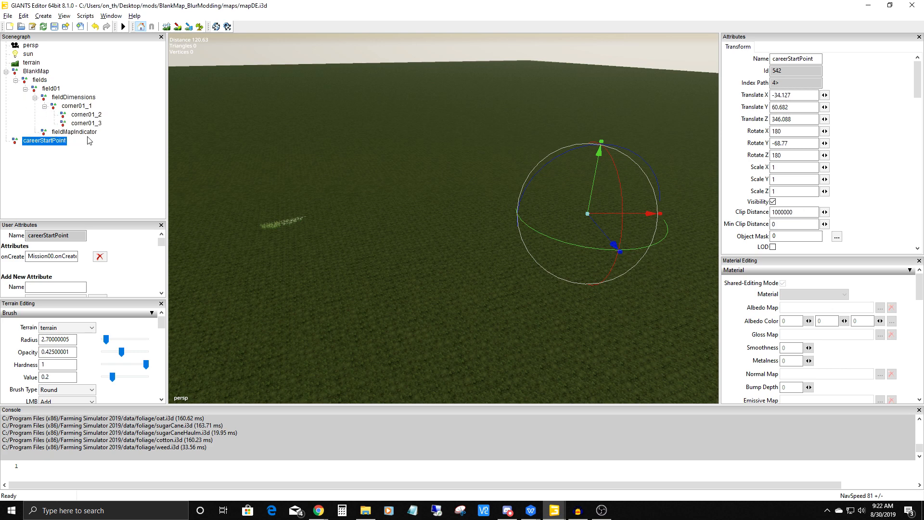
left_click(365, 510)
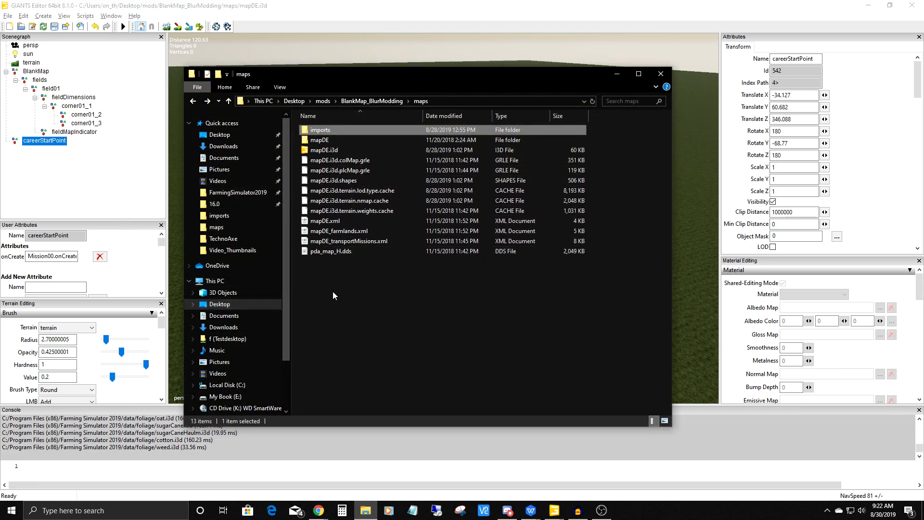
left_click(617, 74)
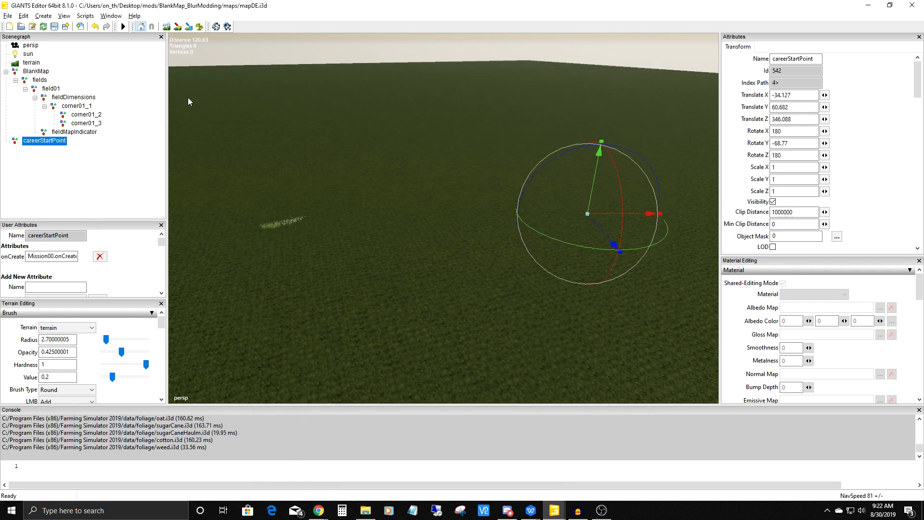
left_click(6, 71)
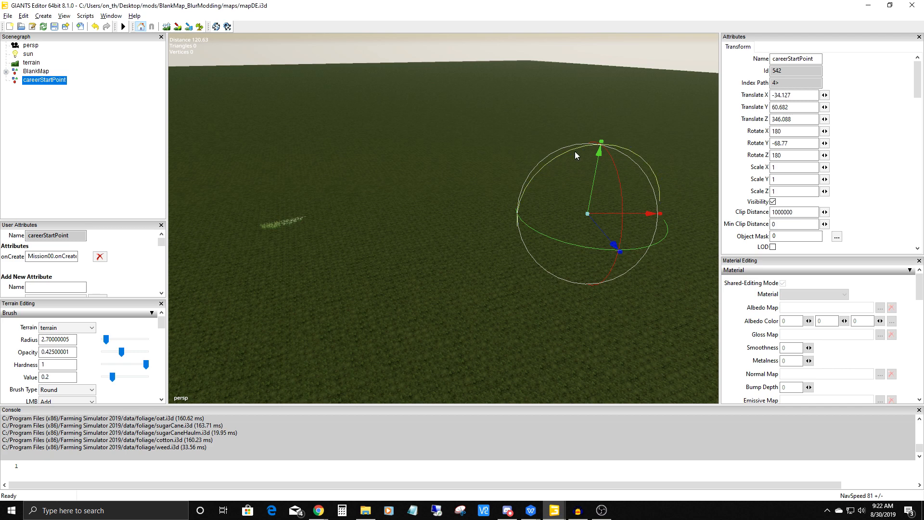
Review the display and visibility options, the available editor windows and the help resources.
left_click(65, 16)
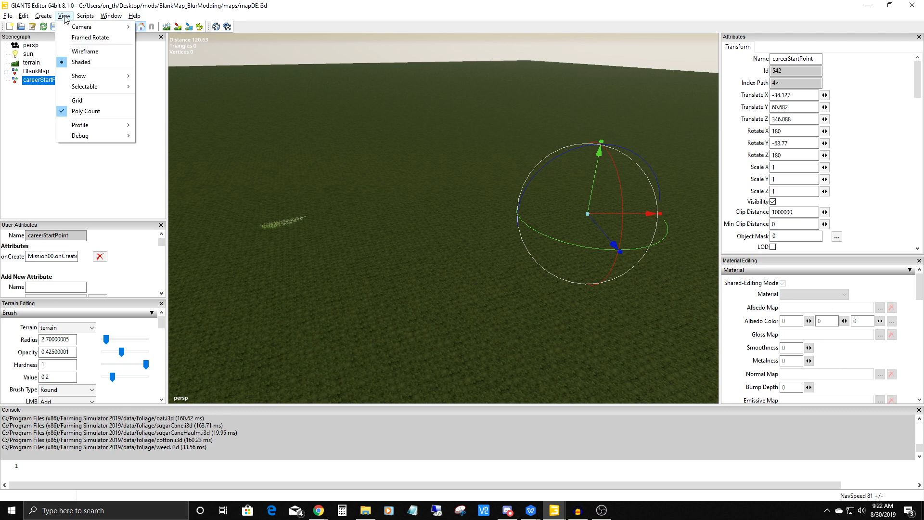
mouse_move(83, 31)
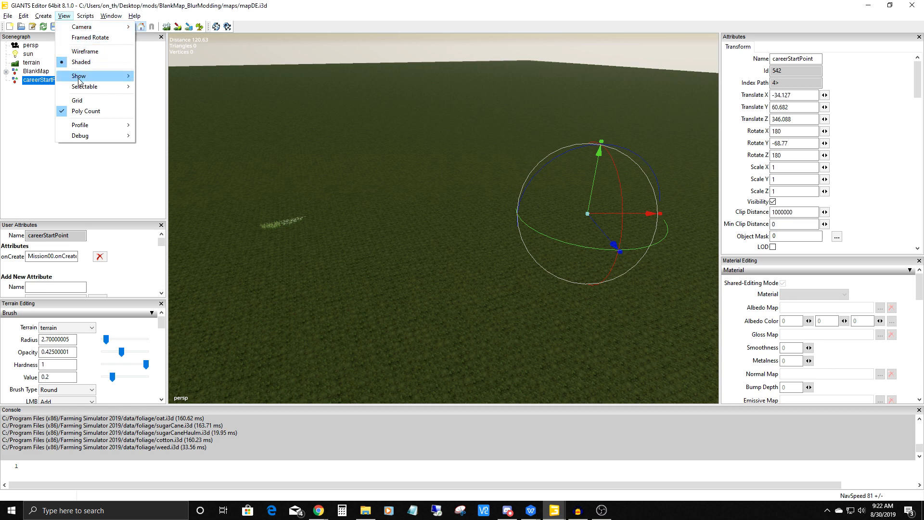
mouse_move(82, 77)
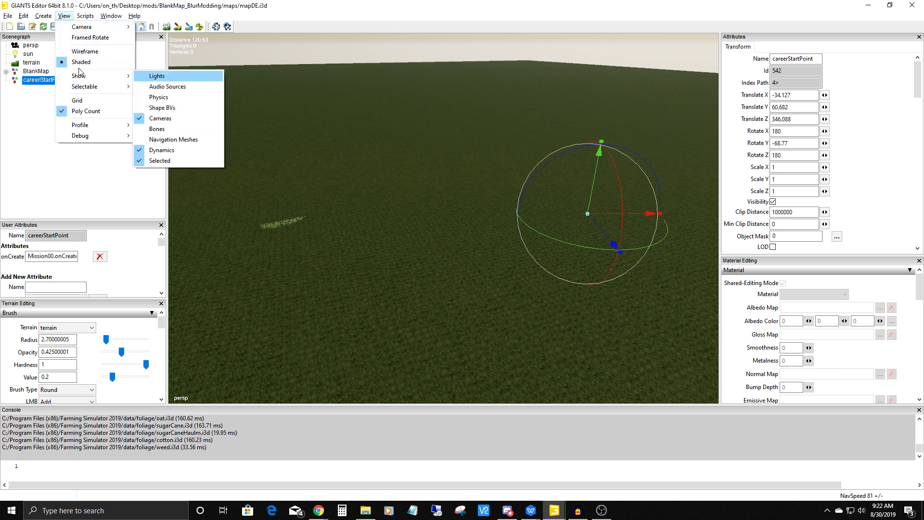
mouse_move(129, 82)
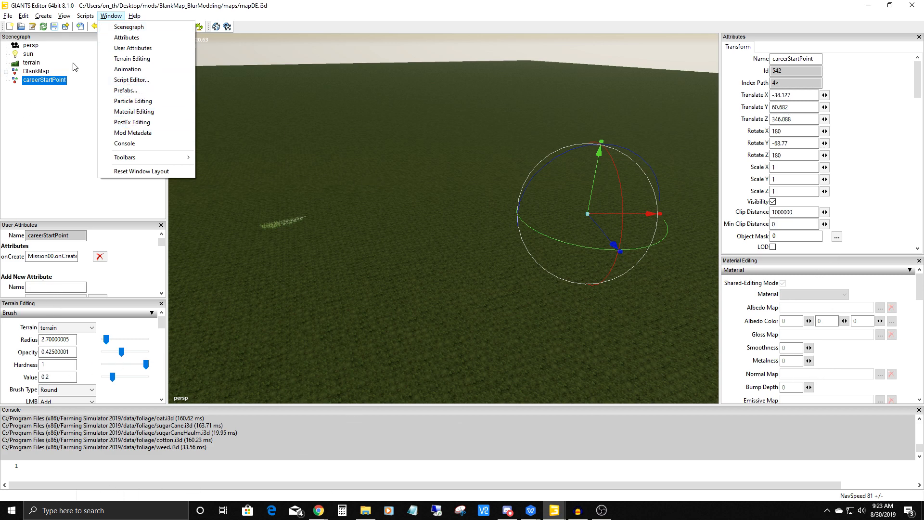
left_click(110, 17)
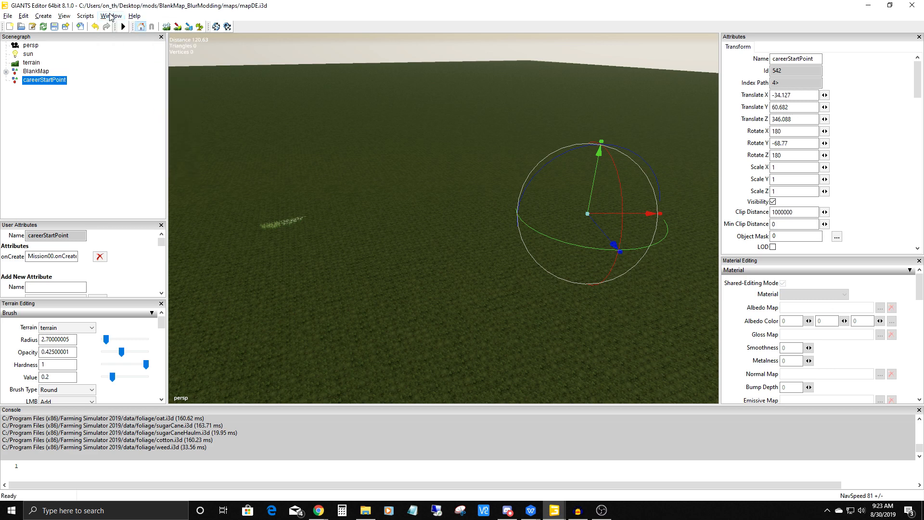
left_click(135, 17)
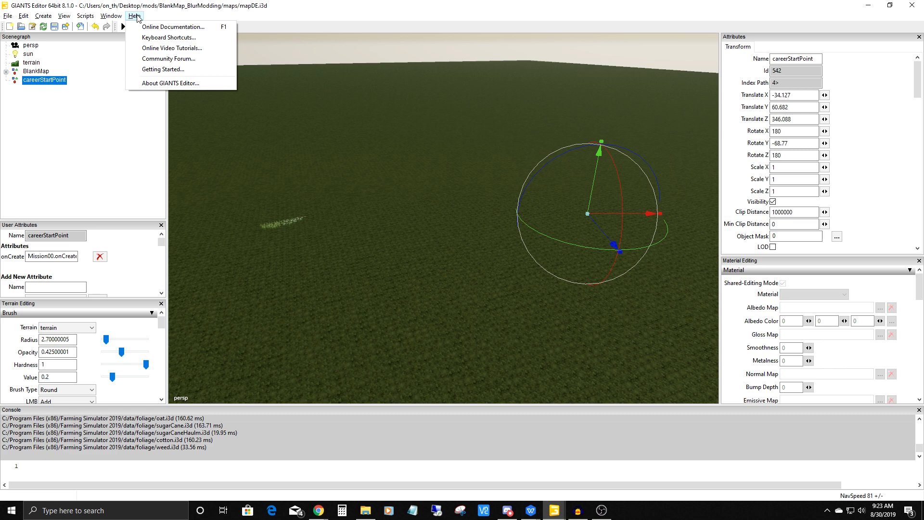
left_click(162, 19)
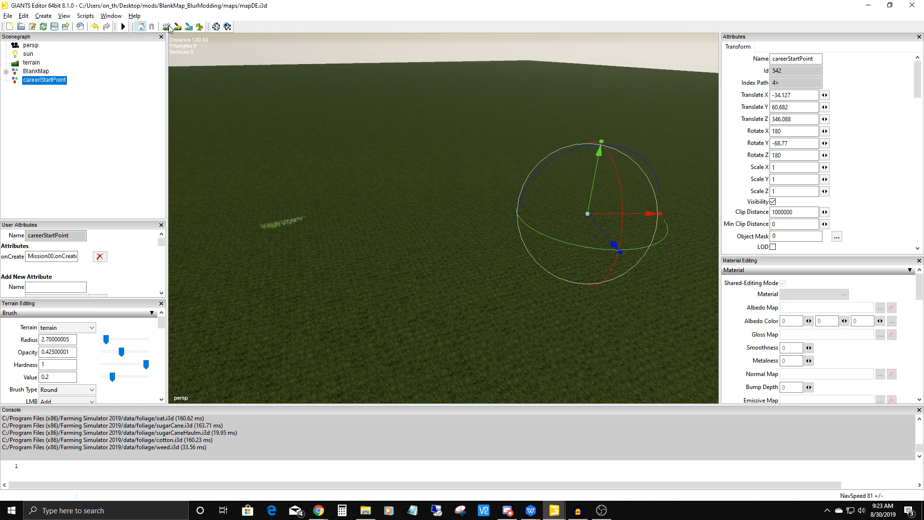
Save the changes to mapDE.i3d and open the file as text in Notepad++.
left_click(32, 26)
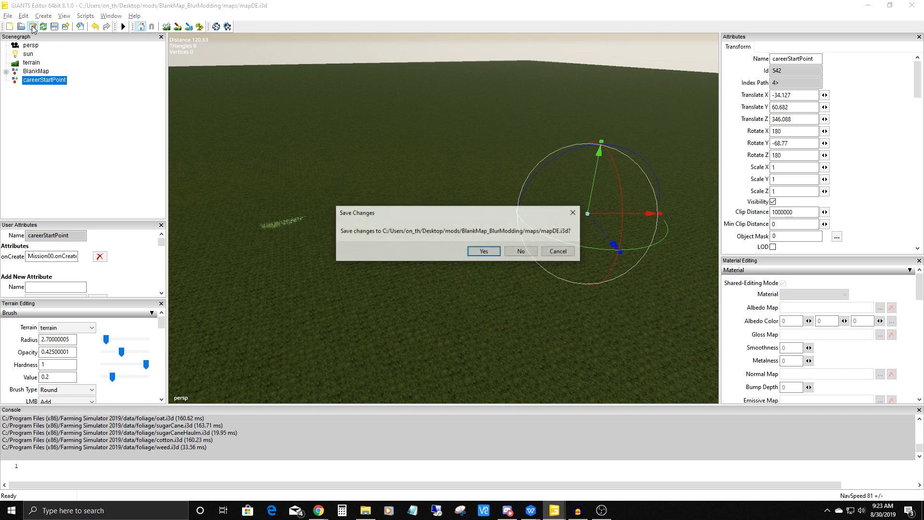
left_click(479, 251)
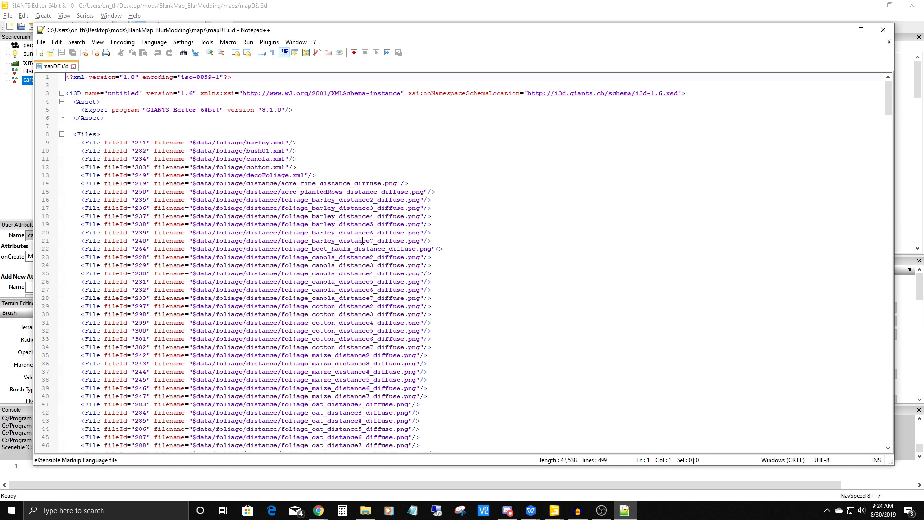
scroll(265, 226, "down", 4)
scroll(172, 212, "up", 4)
Examine the Files section of mapDE.i3d, covering the $data foliage and terrain texture paths and the mapDE weight files.
left_click_drag(85, 139, 433, 298)
left_click(451, 296)
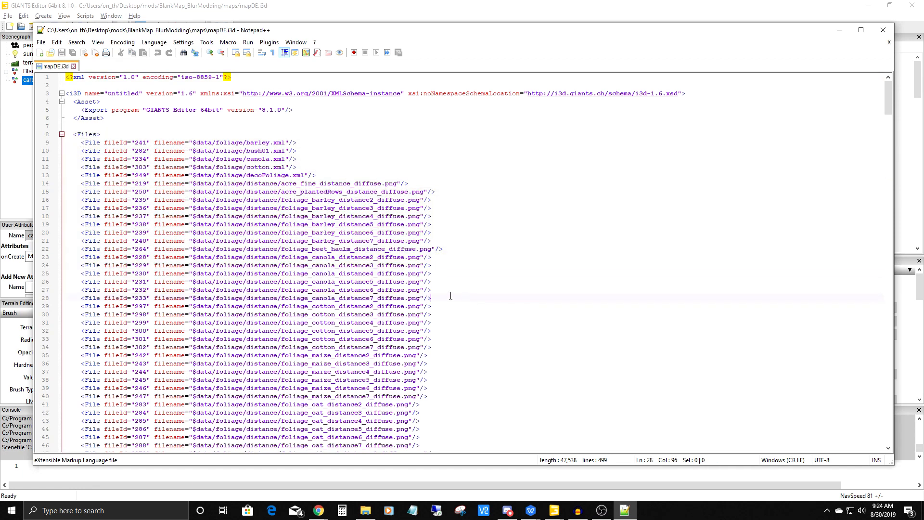
left_click_drag(193, 200, 212, 205)
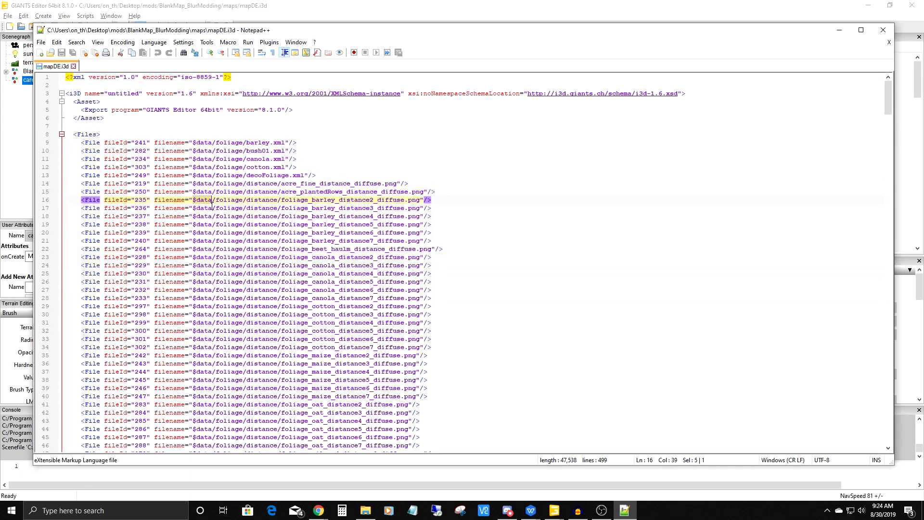
left_click(474, 292)
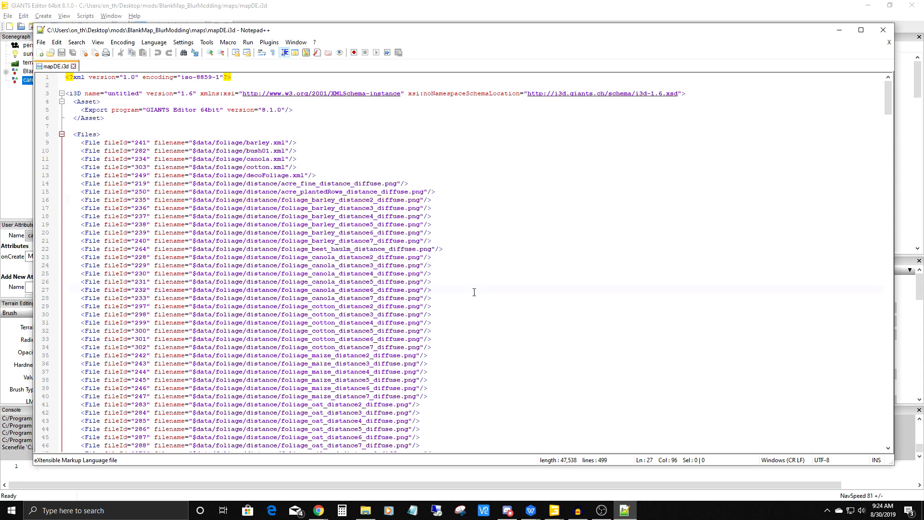
scroll(472, 294, "down", 9)
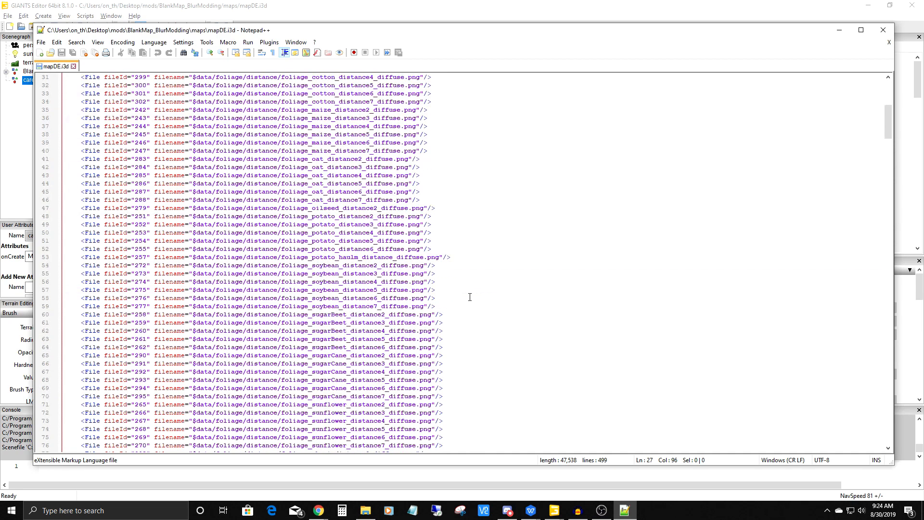
scroll(470, 297, "down", 7)
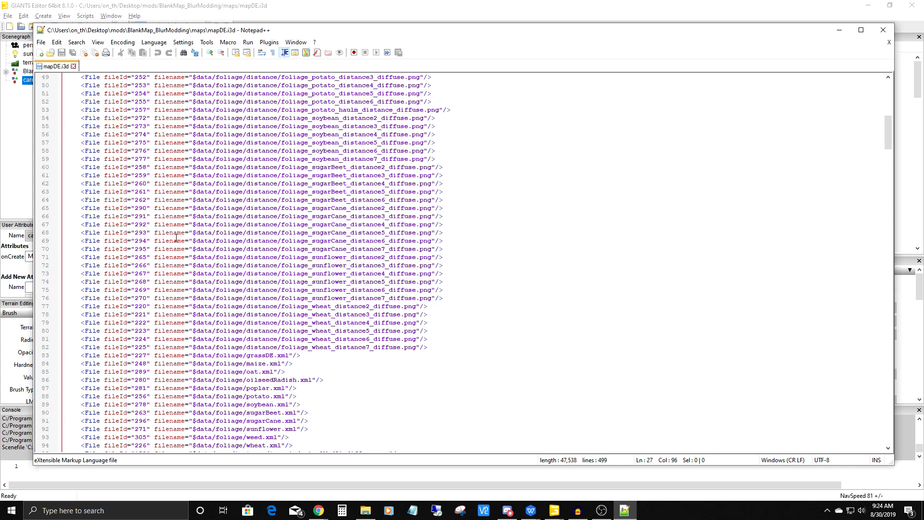
scroll(457, 332, "down", 10)
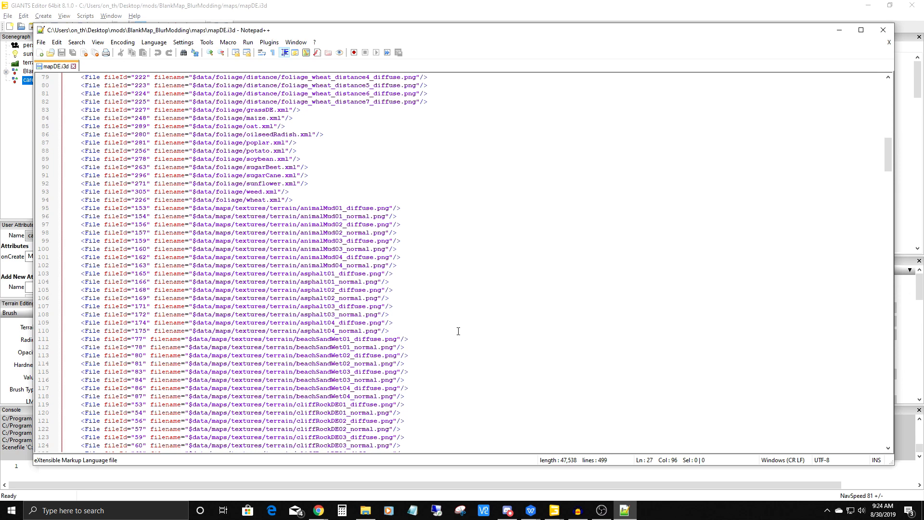
scroll(458, 331, "down", 10)
left_click_drag(190, 249, 403, 250)
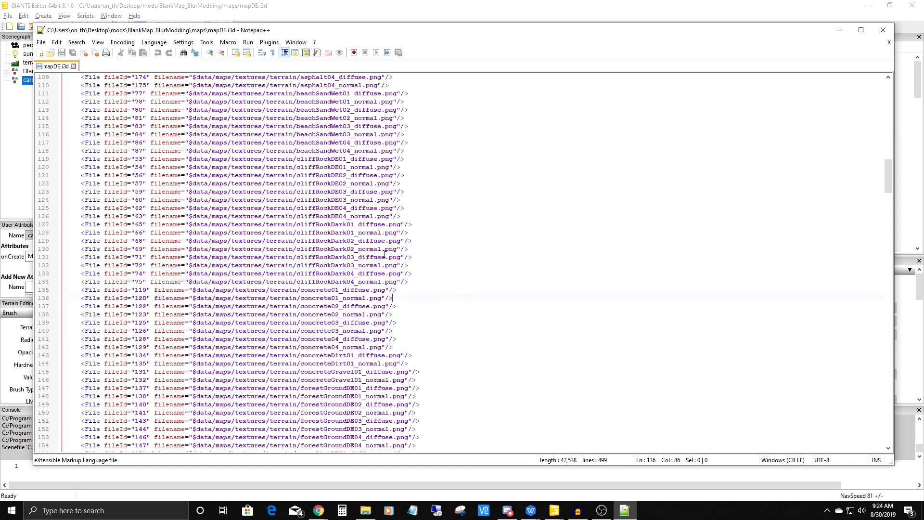
scroll(433, 322, "down", 20)
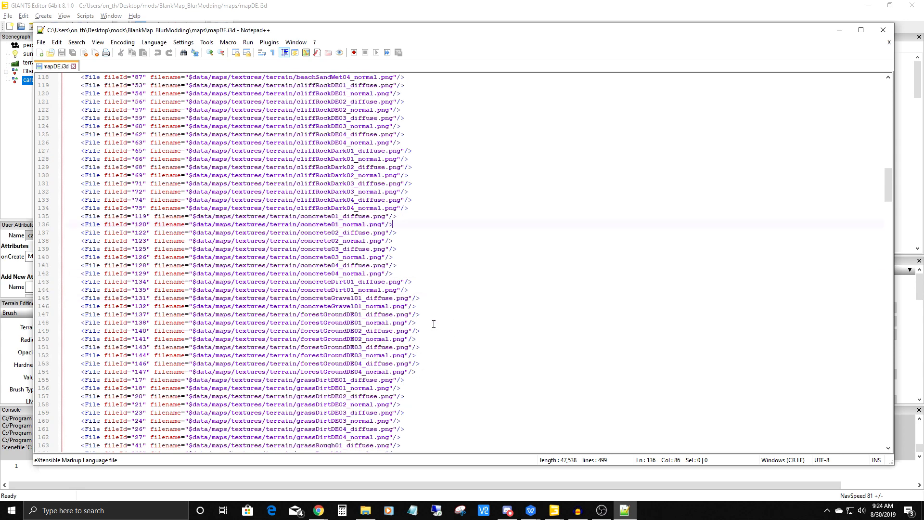
scroll(433, 324, "down", 5)
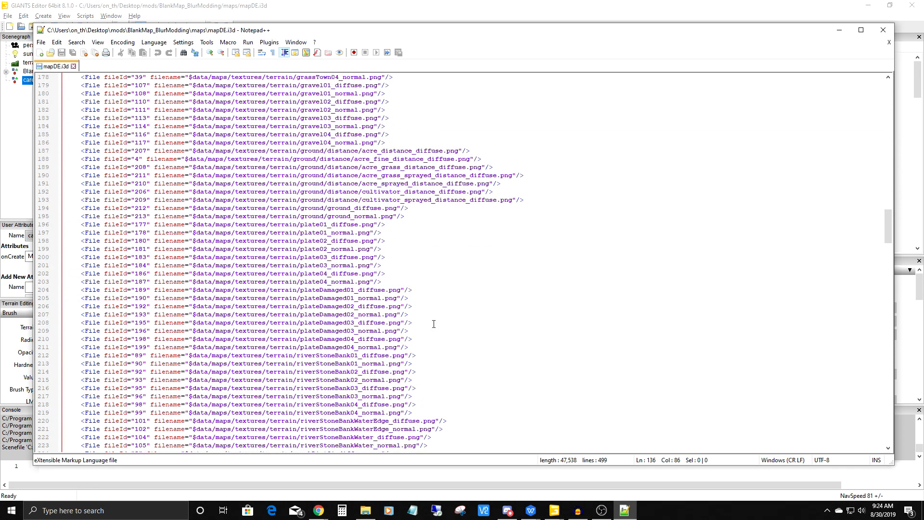
scroll(433, 324, "down", 20)
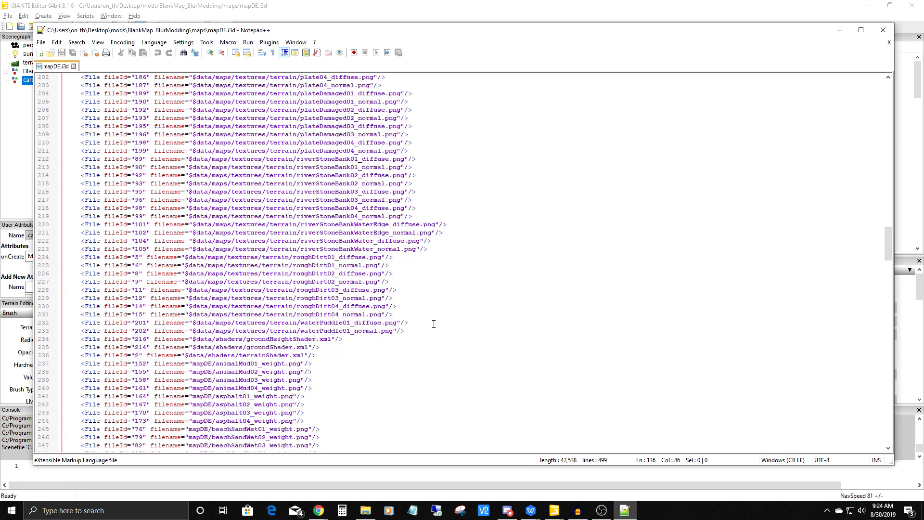
scroll(434, 324, "down", 20)
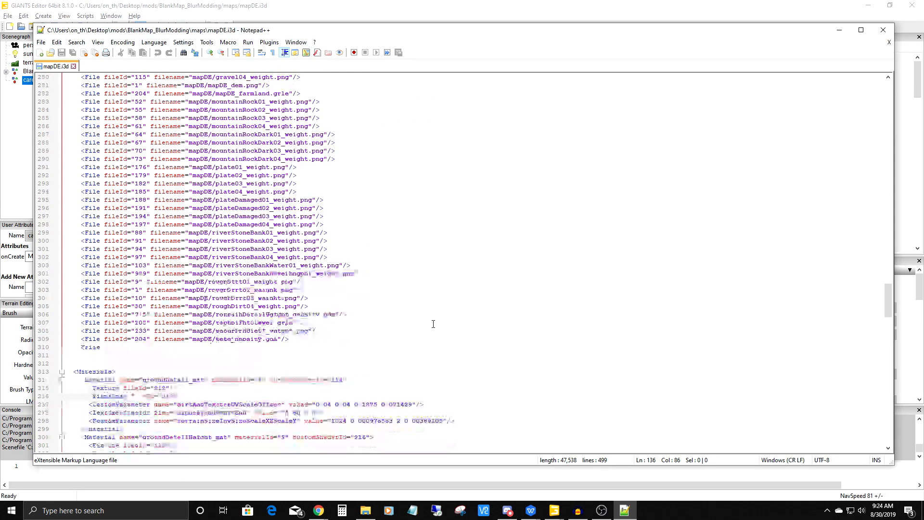
scroll(433, 322, "up", 20)
scroll(291, 182, "up", 20)
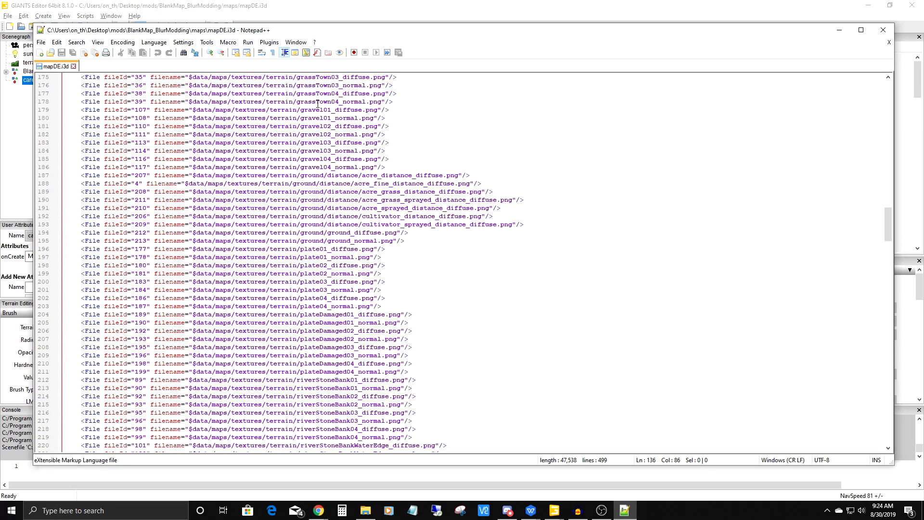
Examine the rest of mapDE.i3d, from the mapDE weight files through Materials, terrain layers and foliage types to the UserAttributes.
scroll(319, 290, "down", 8)
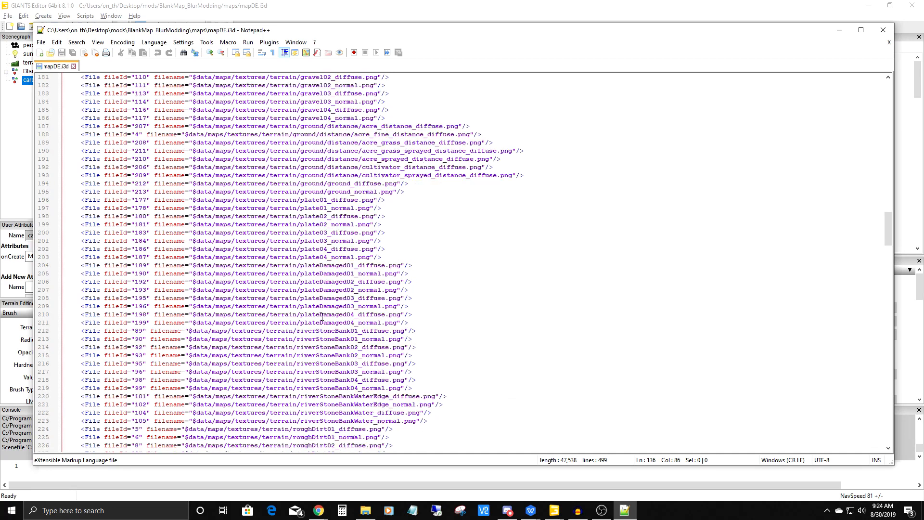
scroll(313, 304, "down", 20)
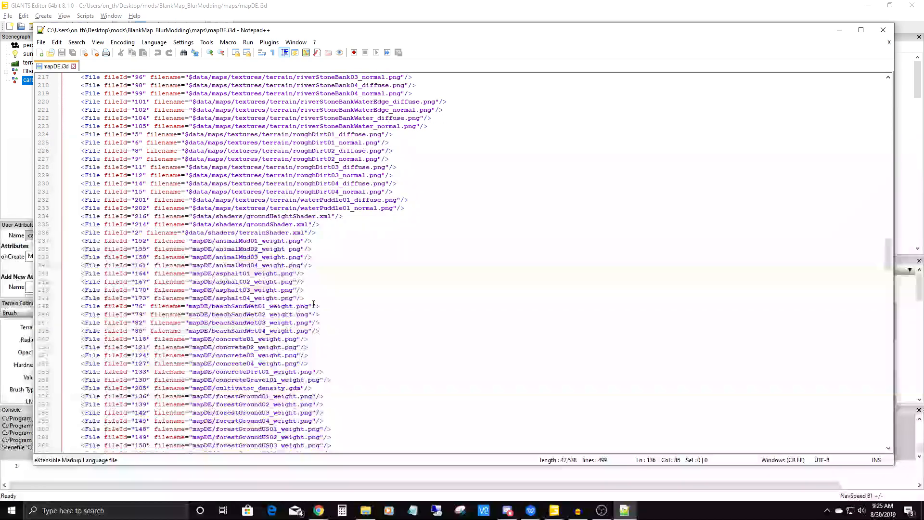
scroll(313, 305, "down", 17)
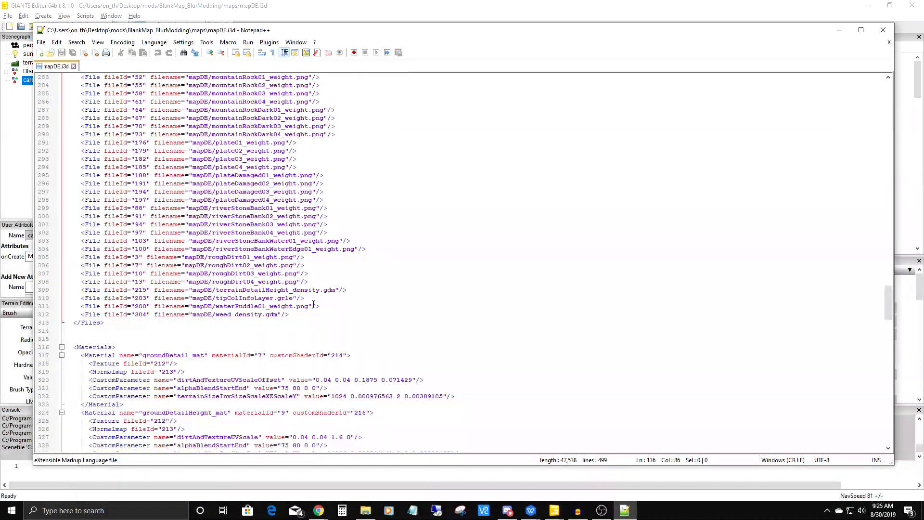
left_click(325, 265)
scroll(326, 265, "down", 20)
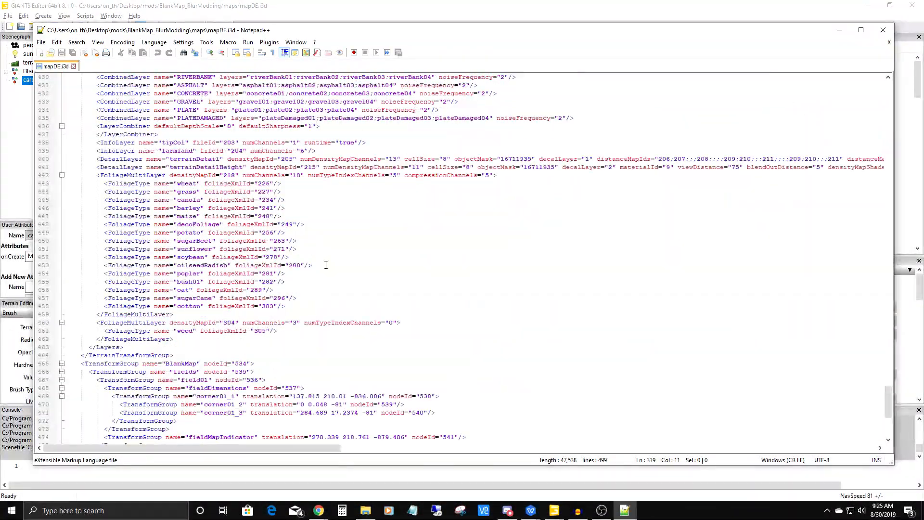
scroll(325, 264, "up", 4)
scroll(326, 265, "down", 12)
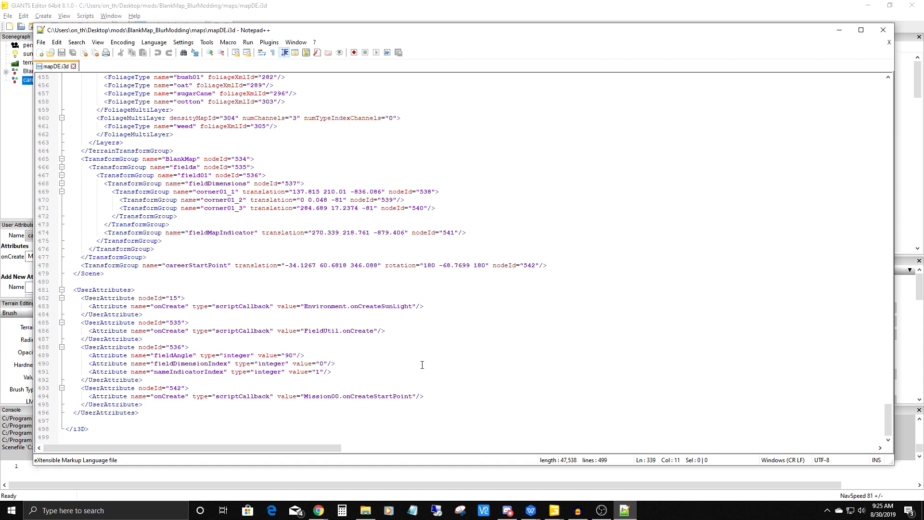
Look over mapDE.i3d again from its header to the UserAttributes section, close Notepad++ and return to GIANTS Editor.
scroll(412, 371, "up", 20)
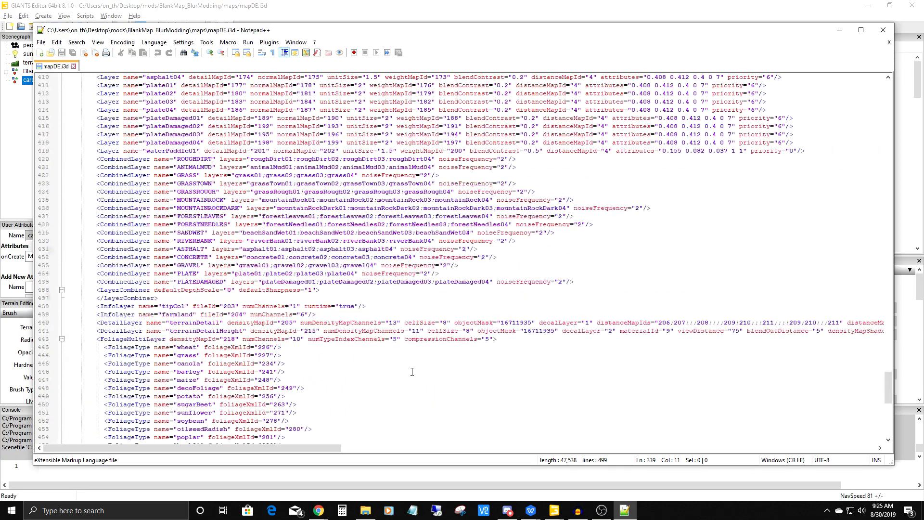
scroll(412, 371, "up", 20)
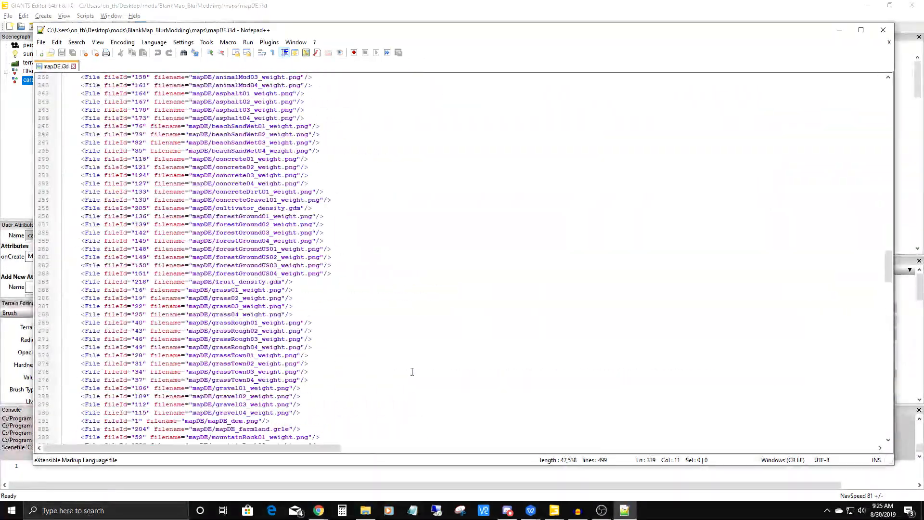
scroll(412, 371, "up", 20)
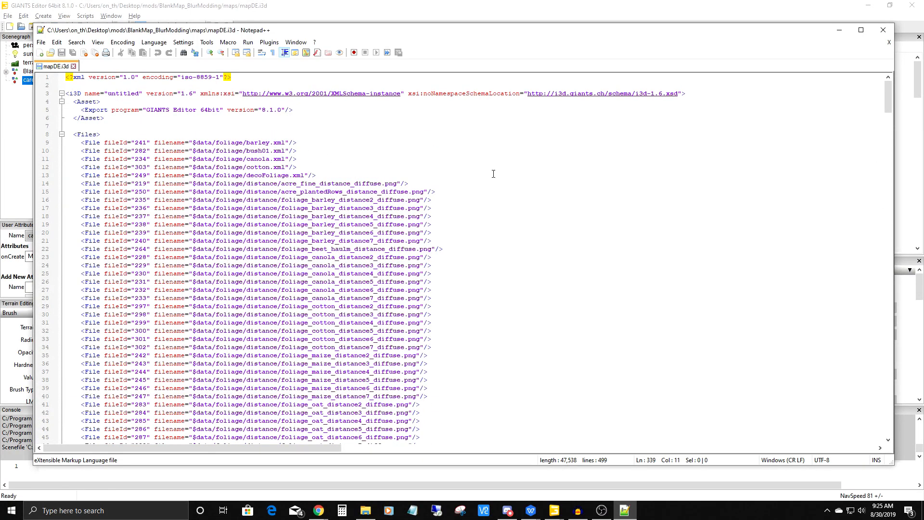
left_click_drag(887, 102, 894, 438)
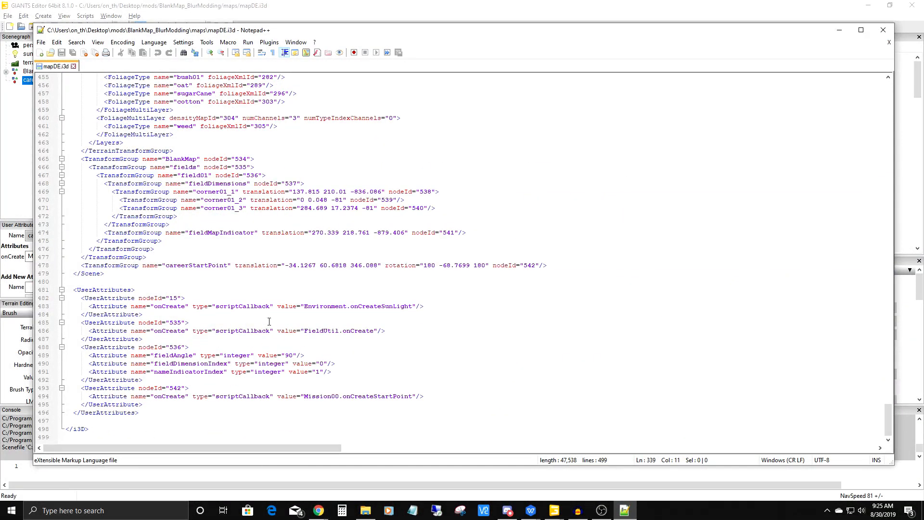
left_click(883, 30)
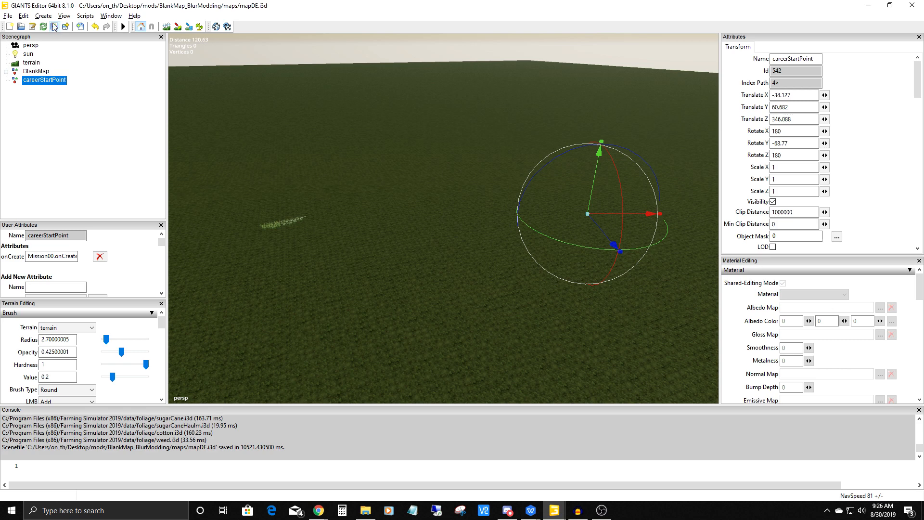
Review the editor's file commands and quick-access tools, and inspect the open grass area of the map.
left_click(8, 16)
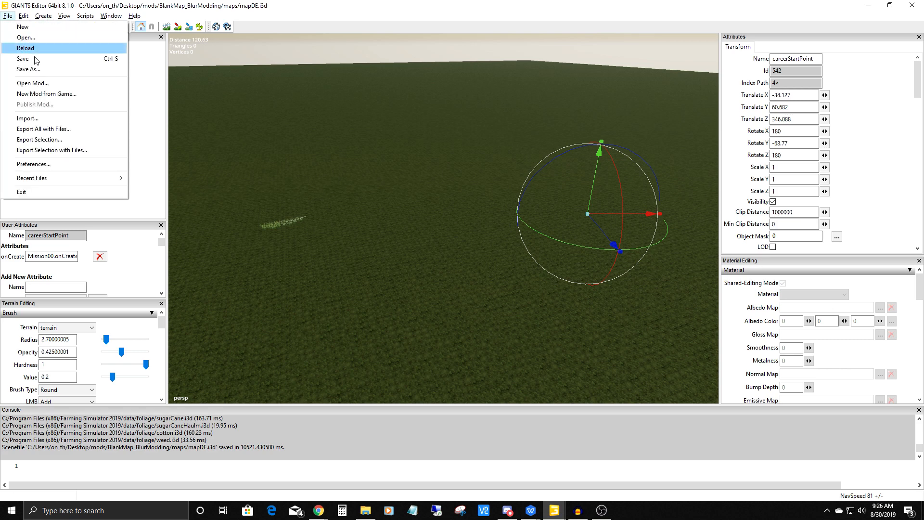
left_click(321, 20)
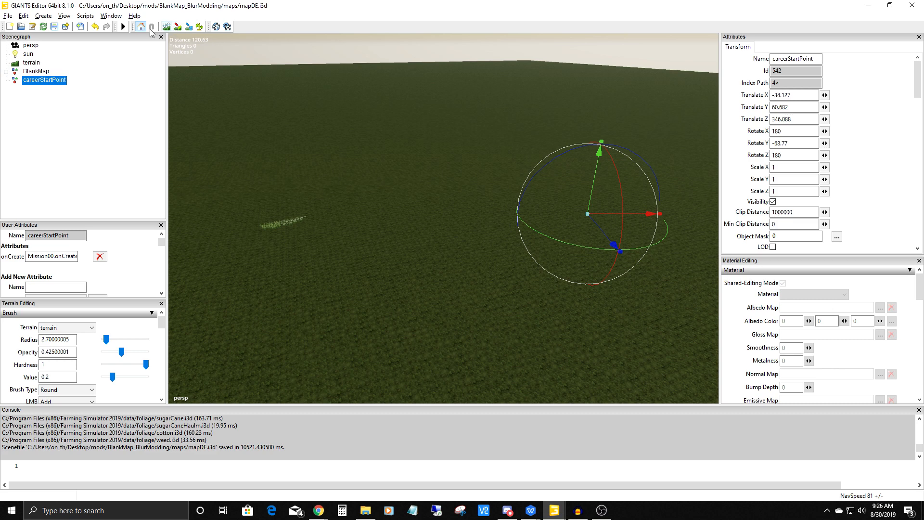
mouse_move(134, 27)
left_mouse_down()
mouse_move(183, 54)
mouse_move(289, 148)
mouse_move(359, 260)
mouse_move(328, 184)
mouse_move(354, 290)
mouse_move(300, 50)
mouse_move(207, 29)
mouse_move(130, 30)
left_mouse_up()
scroll(449, 300, "down", 2)
scroll(449, 300, "up", 5)
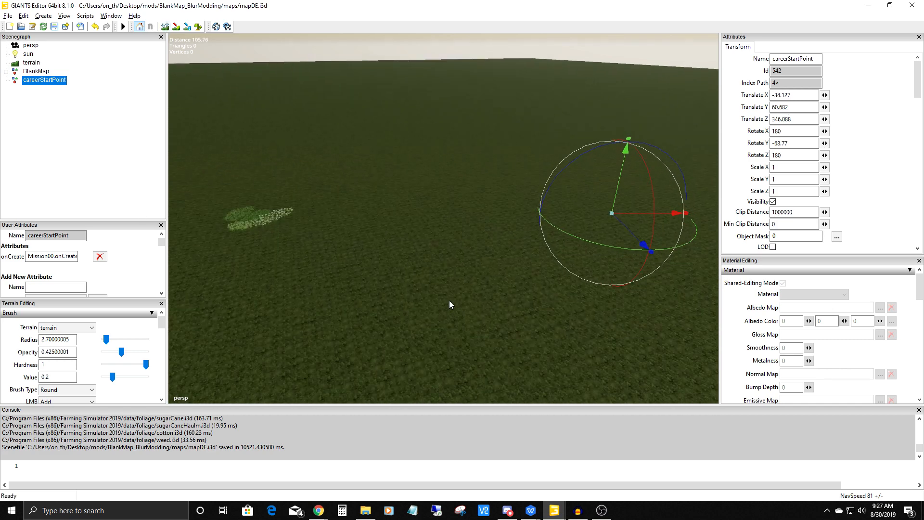
scroll(449, 300, "up", 3)
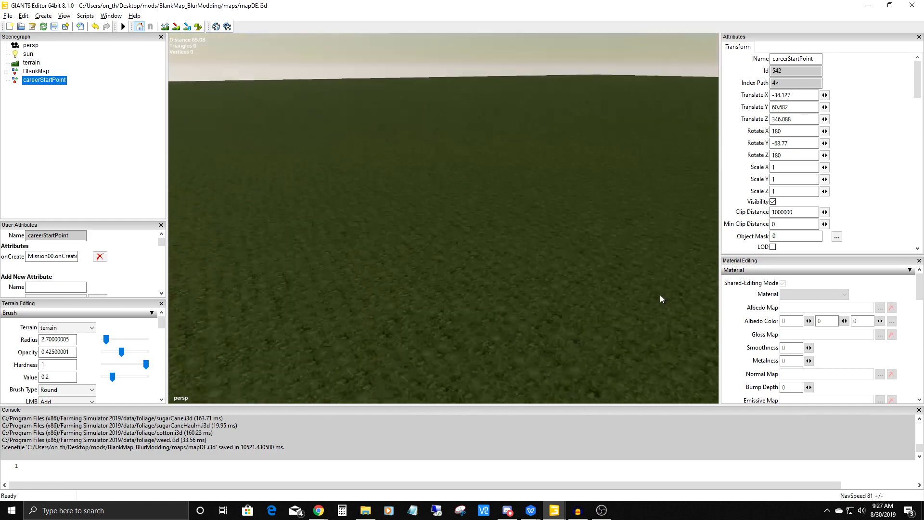
scroll(490, 273, "down", 1)
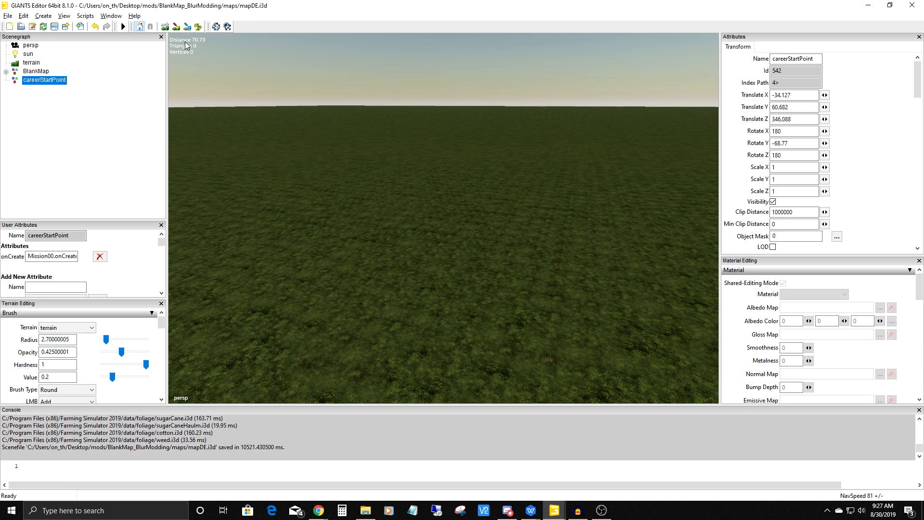
Activate terrain sculpting and resize the brush over the grass to a radius of about 4.95.
left_click(165, 26)
left_click(165, 26)
scroll(418, 253, "up", 8)
scroll(431, 255, "down", 6)
scroll(431, 255, "up", 3)
scroll(432, 258, "up", 10)
scroll(431, 255, "down", 5)
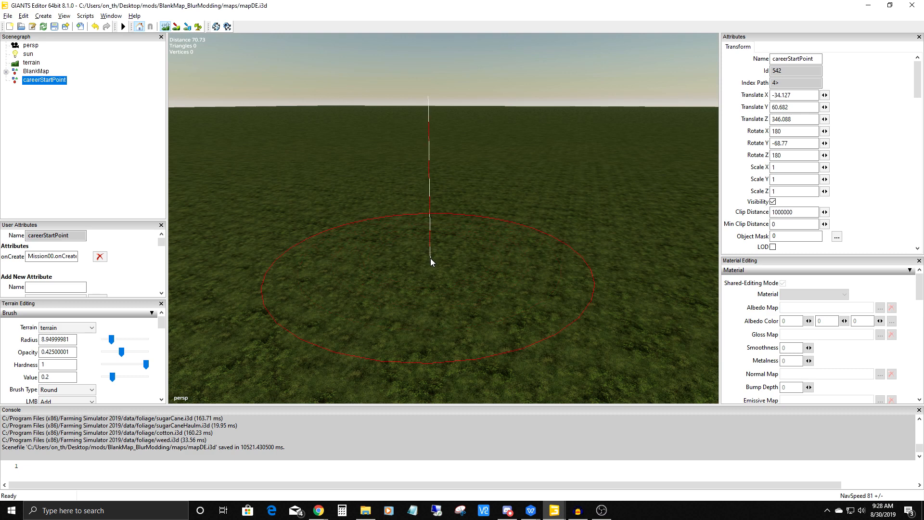
scroll(430, 258, "down", 5)
Enlarge the terrain editing settings area and set the brush radius to 10.
left_click_drag(134, 220, 133, 174)
left_click_drag(118, 300, 118, 247)
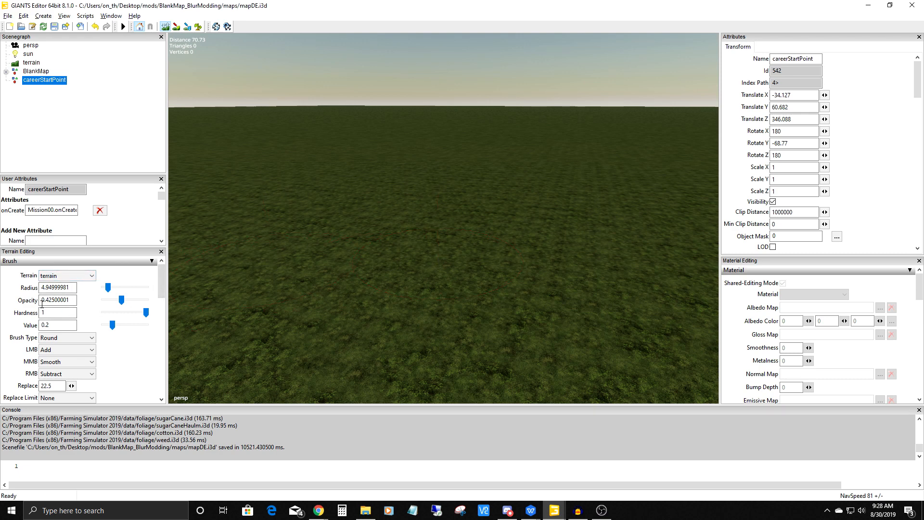
double_click(70, 287)
scroll(455, 245, "up", 7)
scroll(456, 244, "down", 1)
double_click(69, 287)
type("10")
Set the terrain brush hardness to 0.5 and its value to 1.
left_click(51, 325)
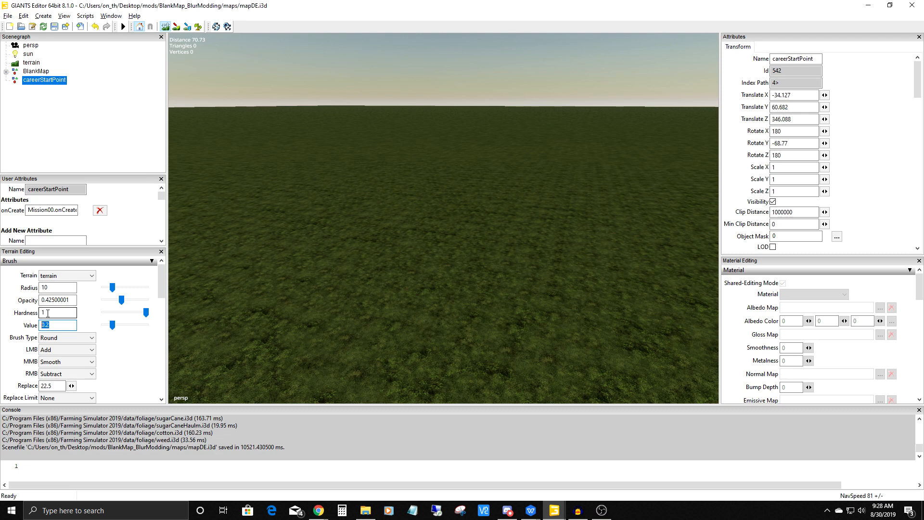
left_click(48, 313)
type("0.5")
left_click(55, 325)
left_click_drag(40, 329, 39, 325)
type("1")
mouse_move(113, 328)
left_mouse_down()
mouse_move(142, 328)
mouse_move(112, 325)
left_mouse_up()
double_click(55, 324)
type("1")
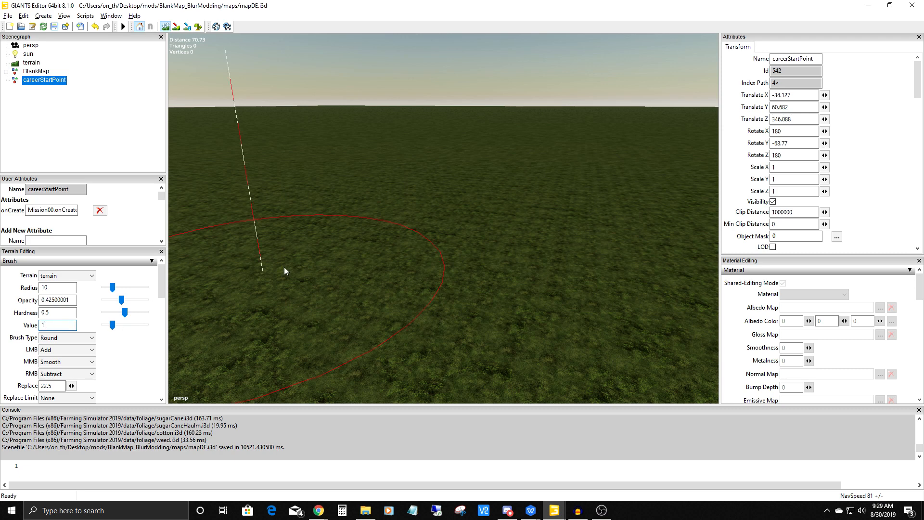
Change the terrain brush type to Square and preview its outline on the grass.
scroll(160, 288, "down", 1)
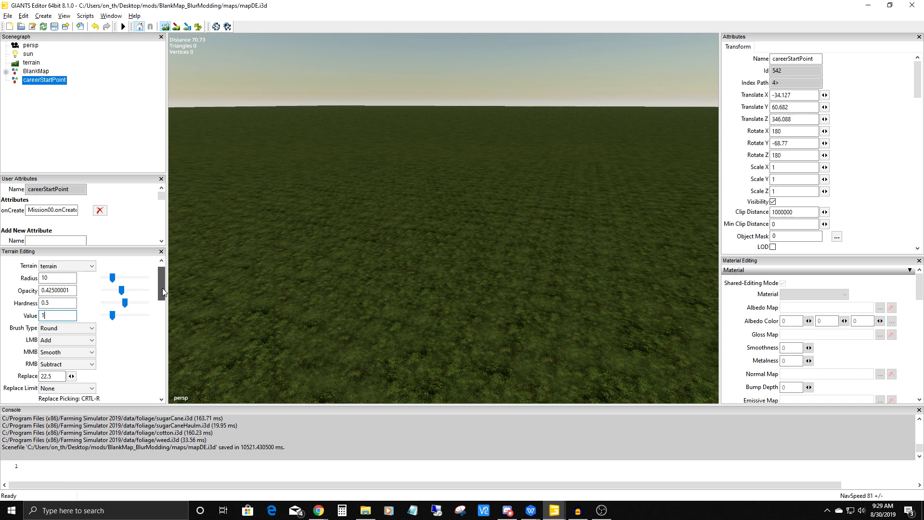
left_click(77, 328)
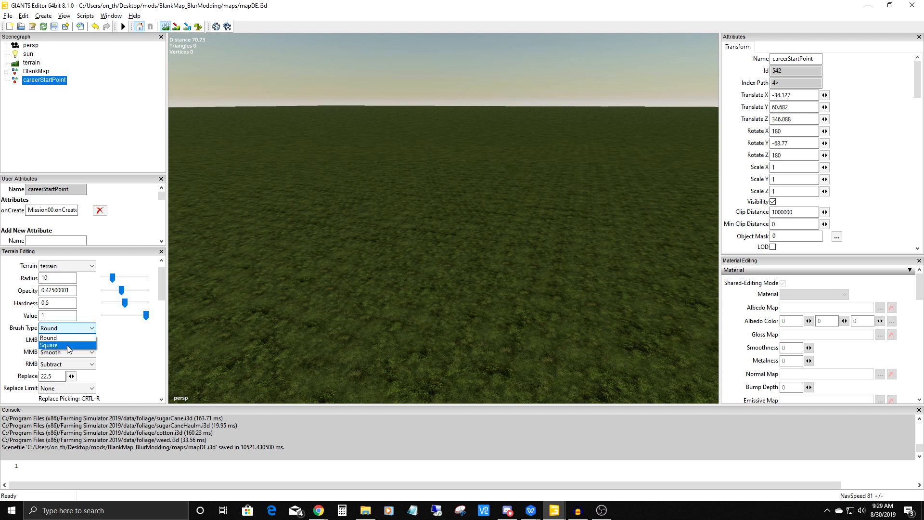
left_click(68, 347)
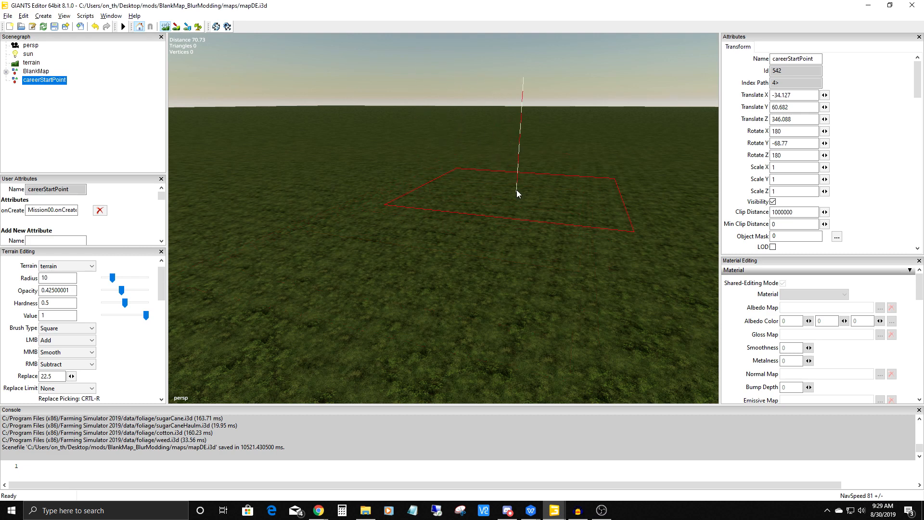
left_click_drag(494, 216, 362, 218, "alt")
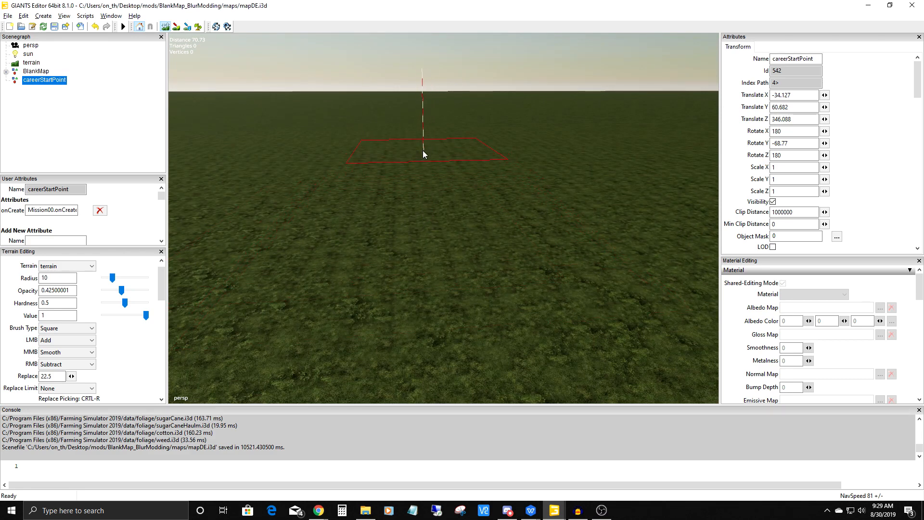
left_click_drag(416, 206, 513, 210, "alt")
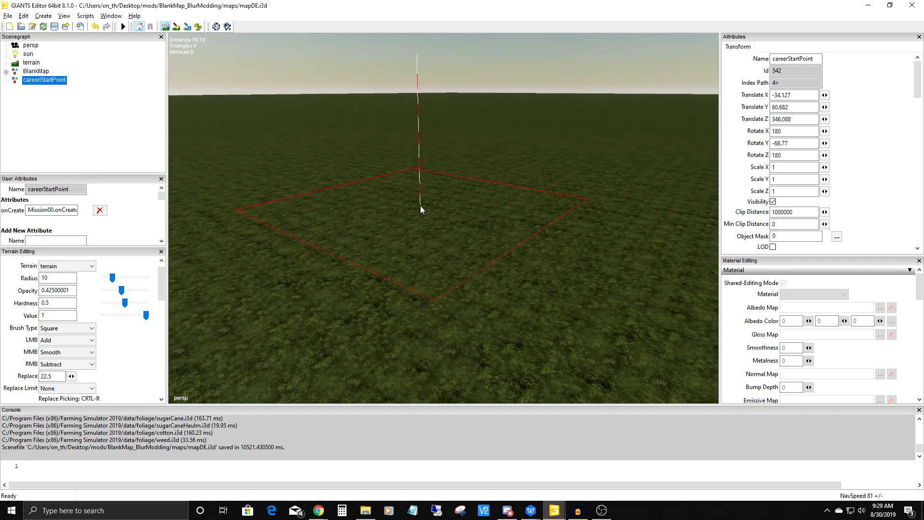
left_click_drag(424, 193, 421, 178, "alt")
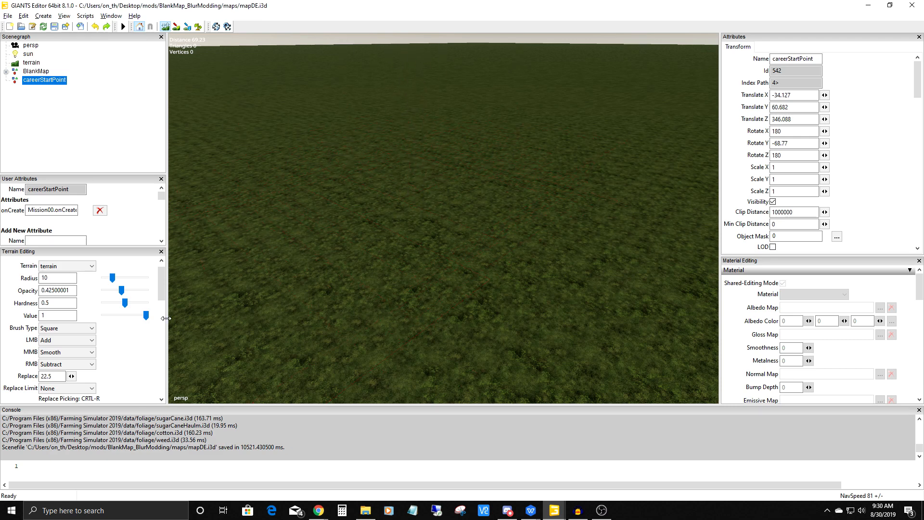
scroll(162, 295, "down", 1)
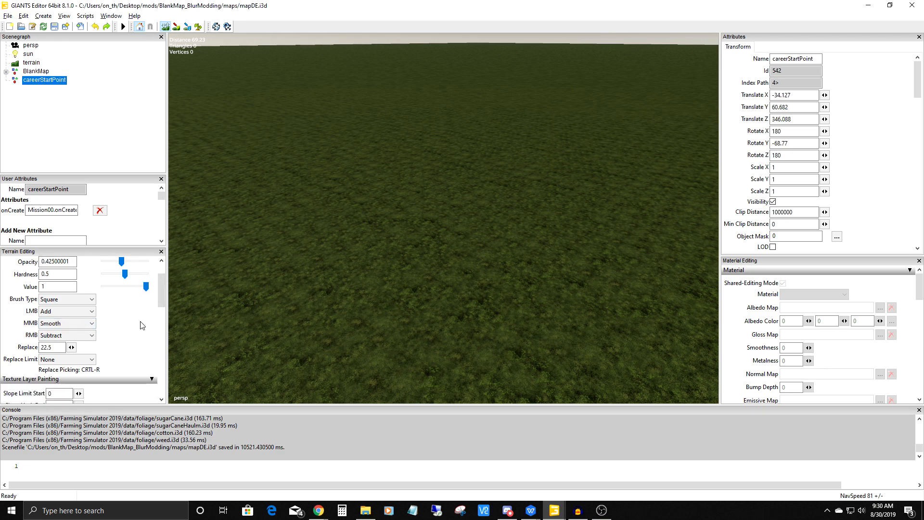
Set the terrain brush type to Round and review the available brush operations, keeping Add as the primary one.
left_click(72, 299)
left_click(61, 309)
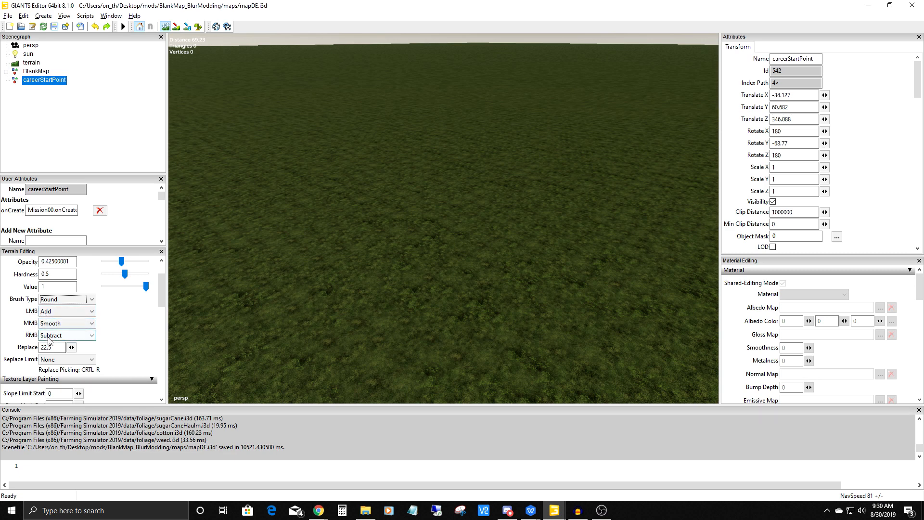
left_click(80, 313)
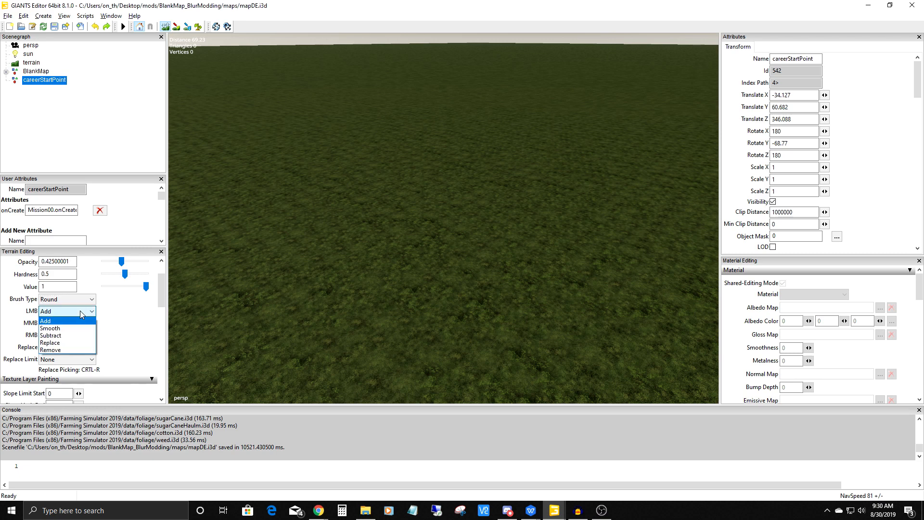
left_click(124, 318)
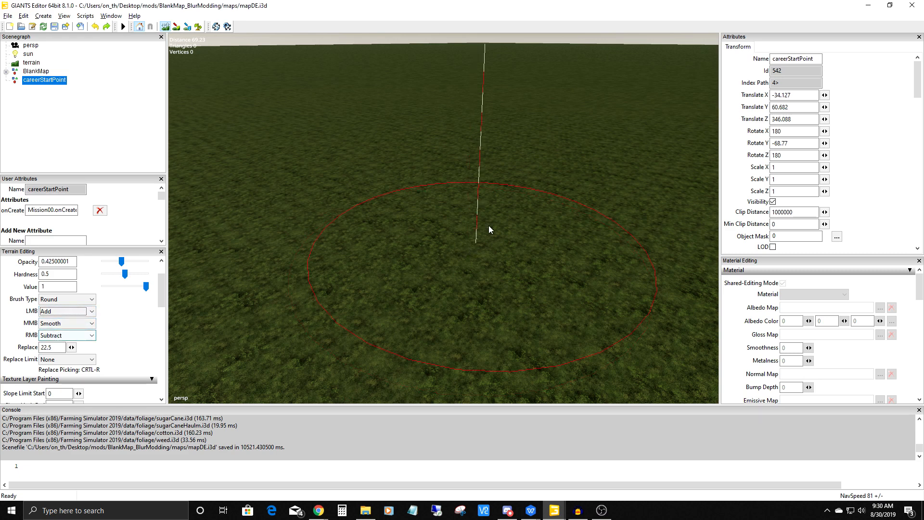
Raise a rounded hill on the flat grass with the round Add brush.
left_click_drag(446, 151, 440, 158)
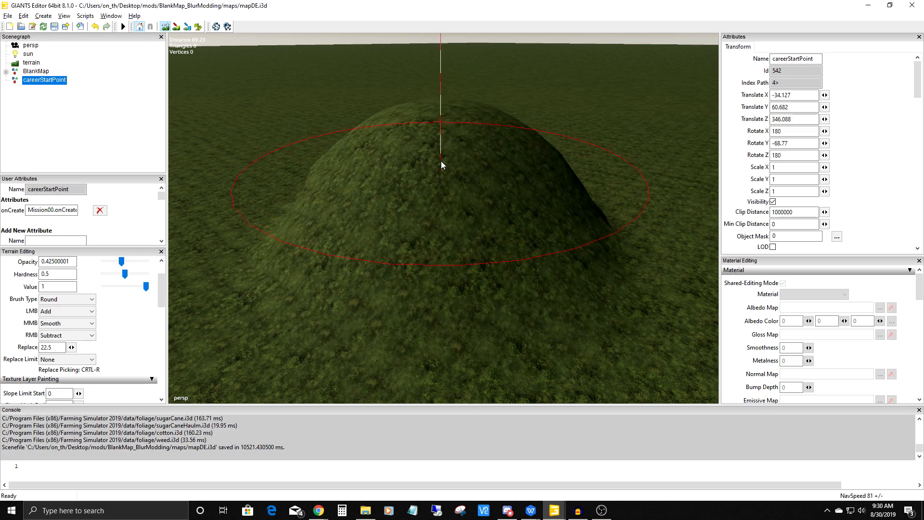
scroll(456, 157, "down", 3)
mouse_move(458, 158)
left_mouse_down("alt")
mouse_move(458, 169)
mouse_move(430, 170)
mouse_move(495, 165)
left_mouse_up("alt")
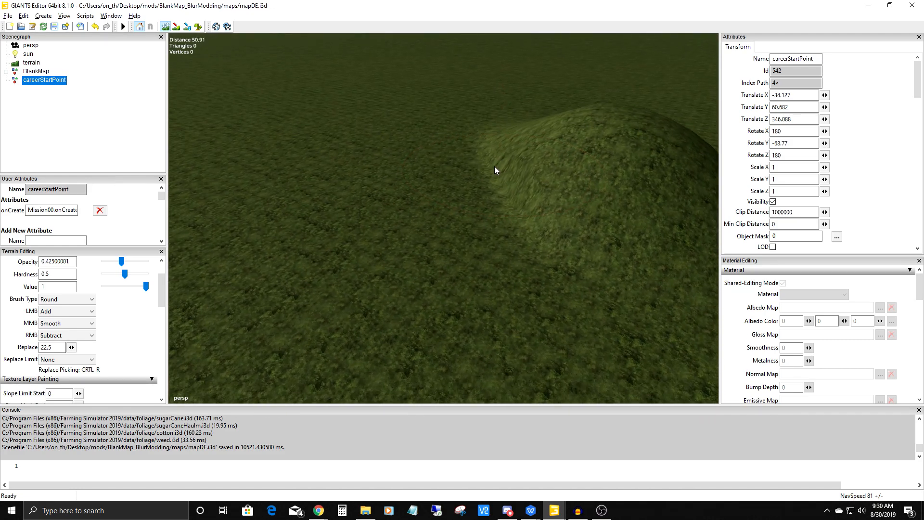
scroll(368, 193, "up", 1)
scroll(368, 196, "up", 1)
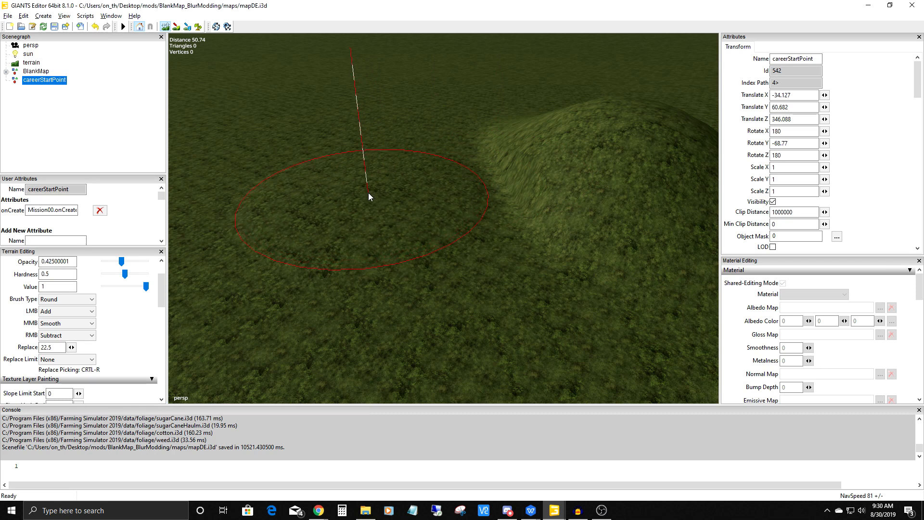
Raise a second rounded hill directly beside the first and inspect both from other angles.
scroll(370, 196, "up", 1)
scroll(369, 196, "up", 1)
scroll(368, 196, "up", 1)
scroll(369, 197, "up", 1)
scroll(369, 194, "up", 1)
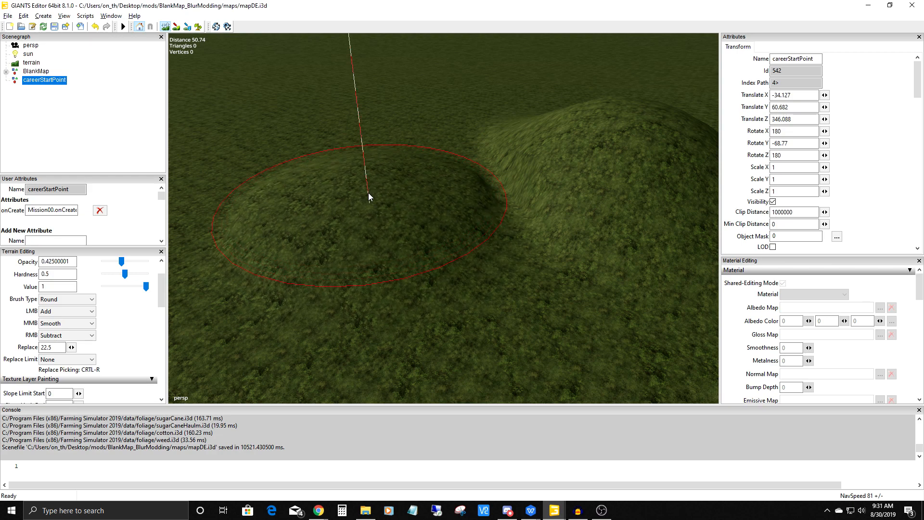
left_click_drag(369, 193, 379, 212)
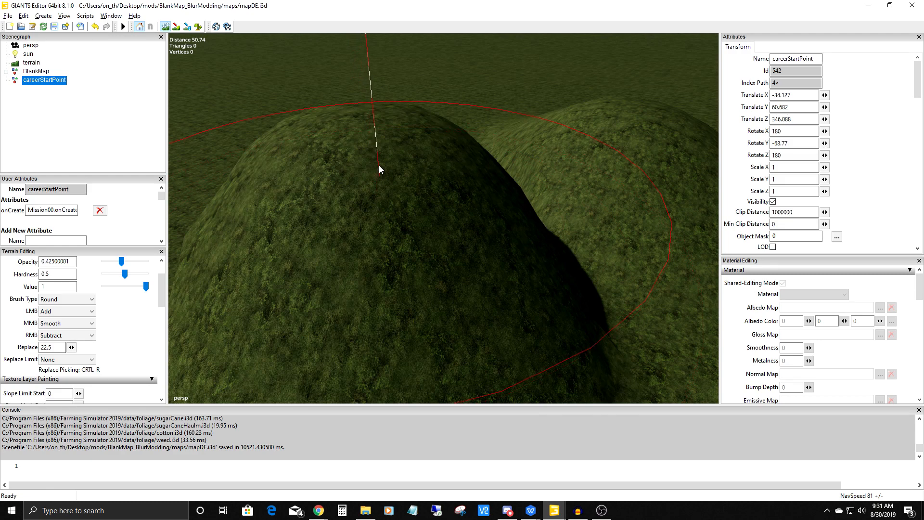
scroll(427, 159, "down", 5, "alt")
mouse_move(379, 166)
left_mouse_down("alt")
mouse_move(428, 159)
mouse_move(400, 189)
mouse_move(351, 191)
left_mouse_up("alt")
mouse_move(351, 192)
right_mouse_down("alt")
mouse_move(390, 163)
mouse_move(389, 180)
right_mouse_up("alt")
middle_click_drag(388, 180, 383, 171, "alt")
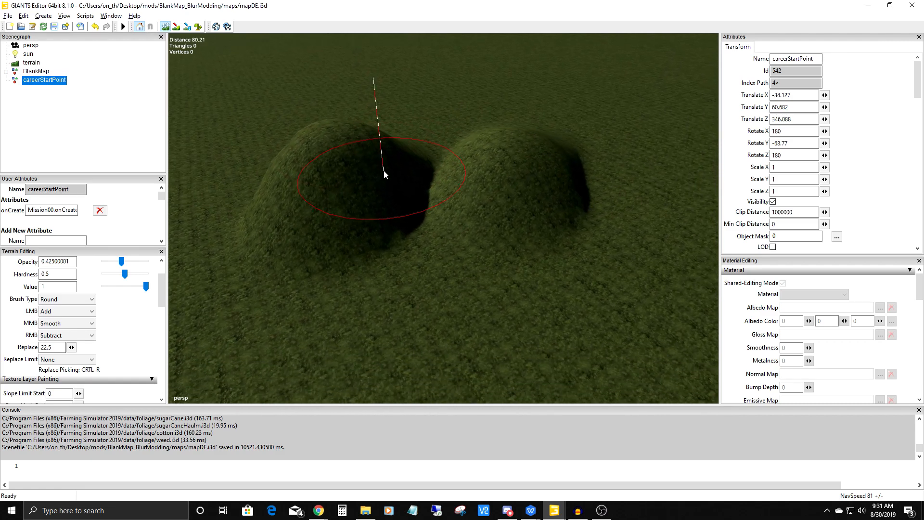
Enlarge the round brush and smooth both hills down into the surrounding grass with the Smooth operation.
scroll(383, 171, "up", 3)
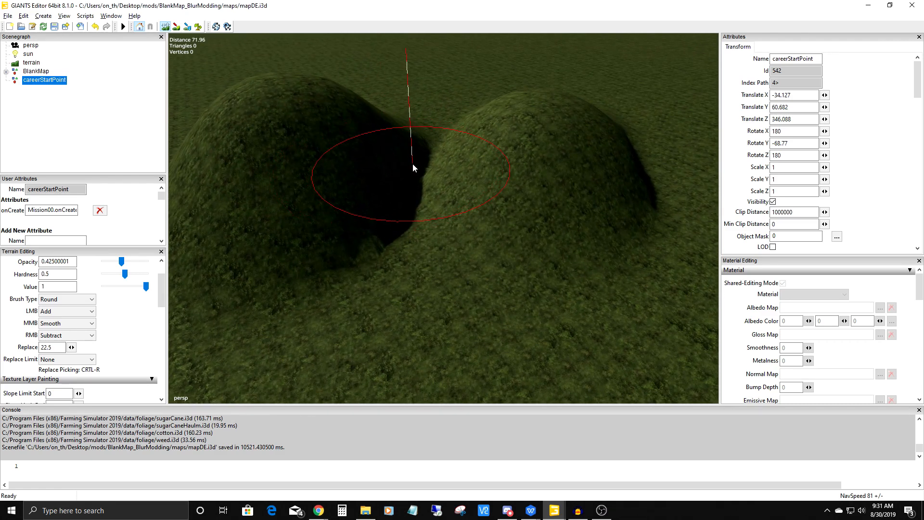
scroll(413, 164, "up", 1)
scroll(412, 164, "up", 1)
scroll(412, 164, "up", 3)
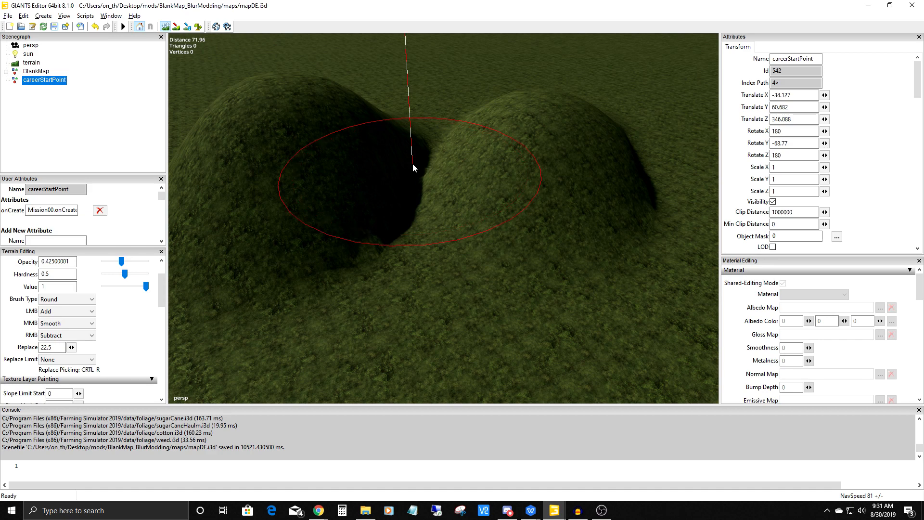
scroll(413, 164, "up", 1)
mouse_move(411, 161)
middle_mouse_down()
mouse_move(371, 126)
mouse_move(328, 114)
mouse_move(308, 122)
middle_mouse_up()
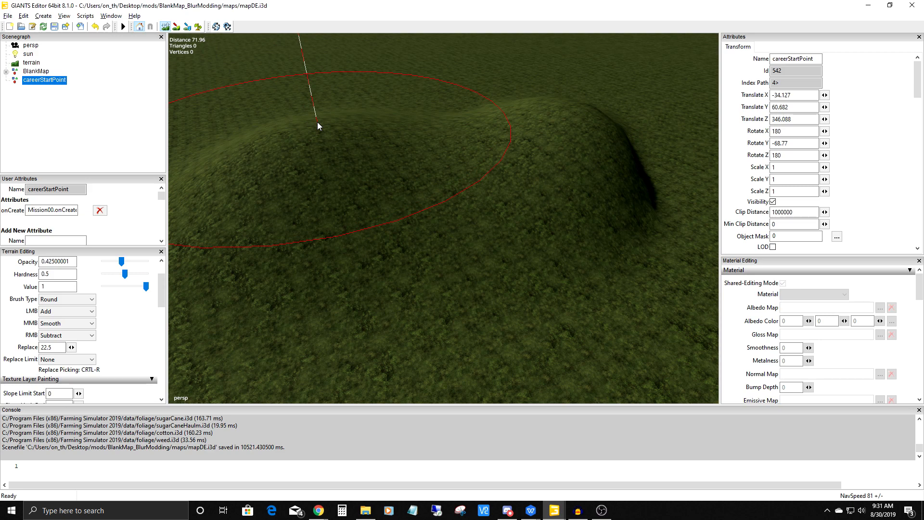
mouse_move(317, 122)
middle_mouse_down()
mouse_move(491, 105)
mouse_move(544, 127)
mouse_move(496, 105)
mouse_move(485, 147)
middle_mouse_up()
scroll(469, 150, "down", 5)
scroll(454, 159, "up", 4)
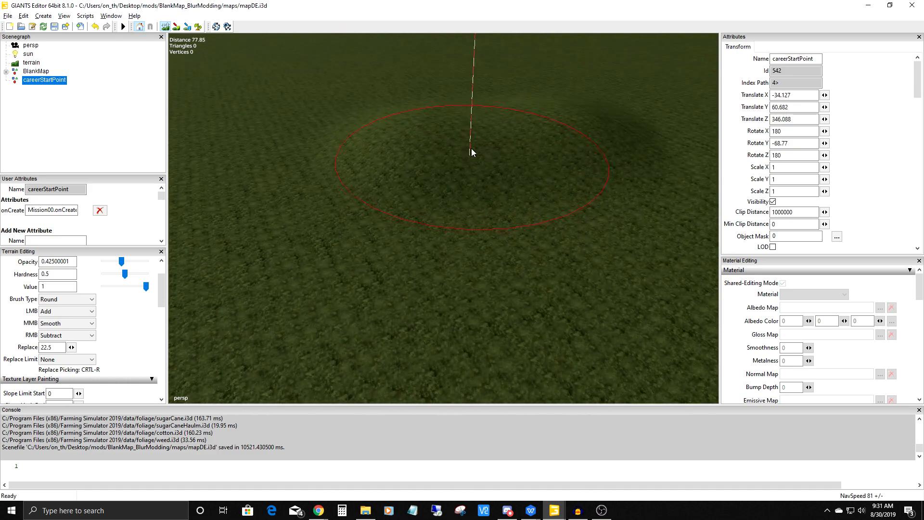
scroll(491, 149, "down", 2)
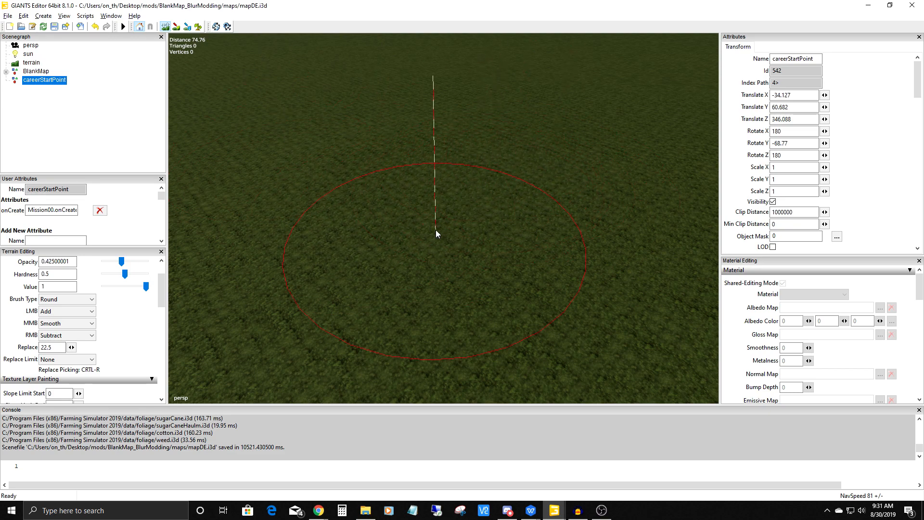
Raise a new rounded hill on the flat grass with Add and smooth one side into a gentle slope.
scroll(452, 207, "up", 3)
left_click_drag(466, 189, 468, 139, "alt")
scroll(481, 174, "up", 4)
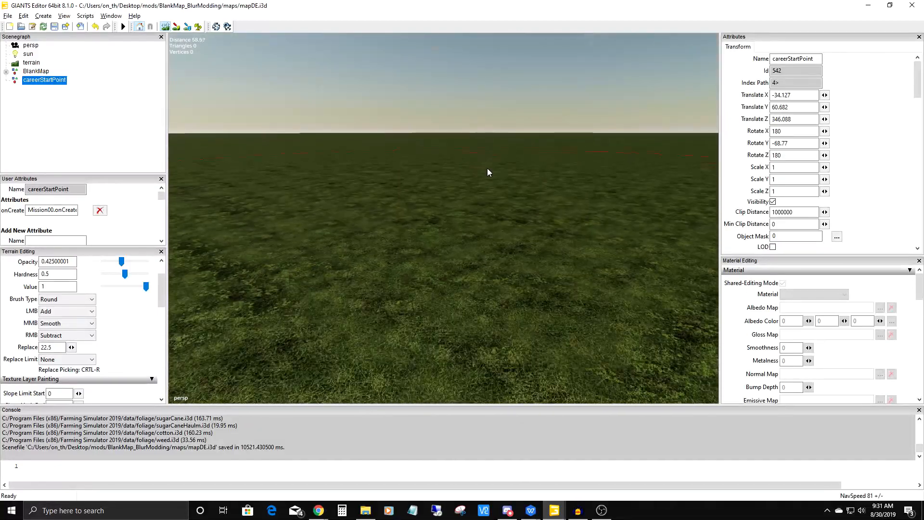
left_click_drag(487, 168, 515, 154, "alt")
middle_click_drag(516, 154, 506, 166, "alt")
left_click_drag(506, 166, 453, 214, "alt")
scroll(456, 202, "up", 2)
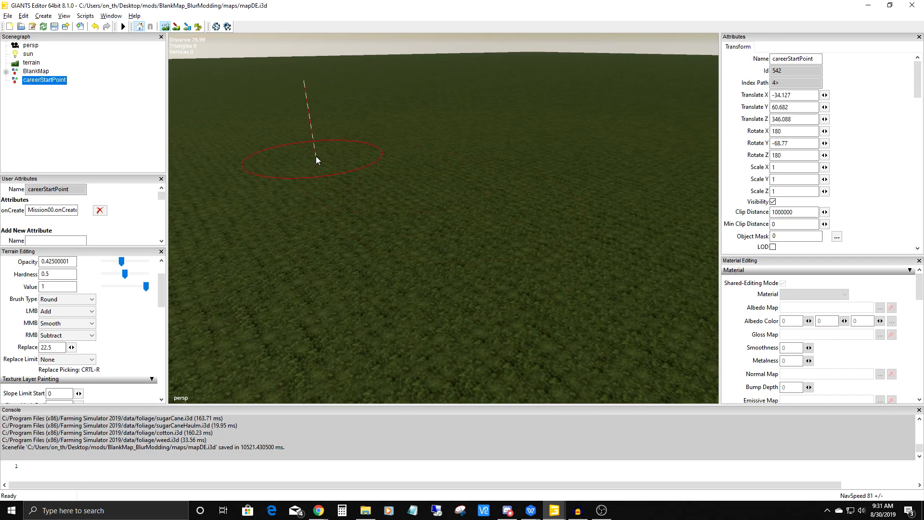
mouse_move(298, 160)
left_mouse_down()
mouse_move(298, 168)
mouse_move(293, 158)
mouse_move(301, 157)
left_mouse_up()
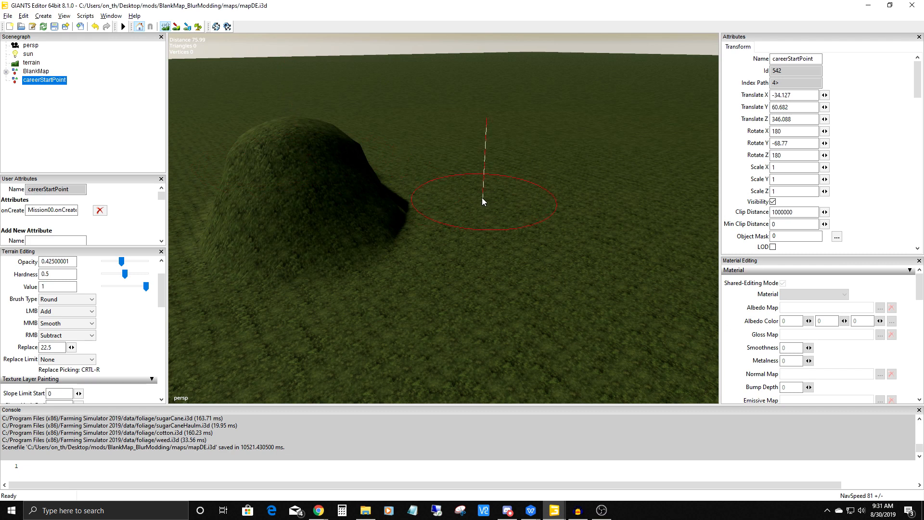
mouse_move(401, 197)
middle_mouse_down()
mouse_move(386, 188)
mouse_move(400, 174)
middle_mouse_up()
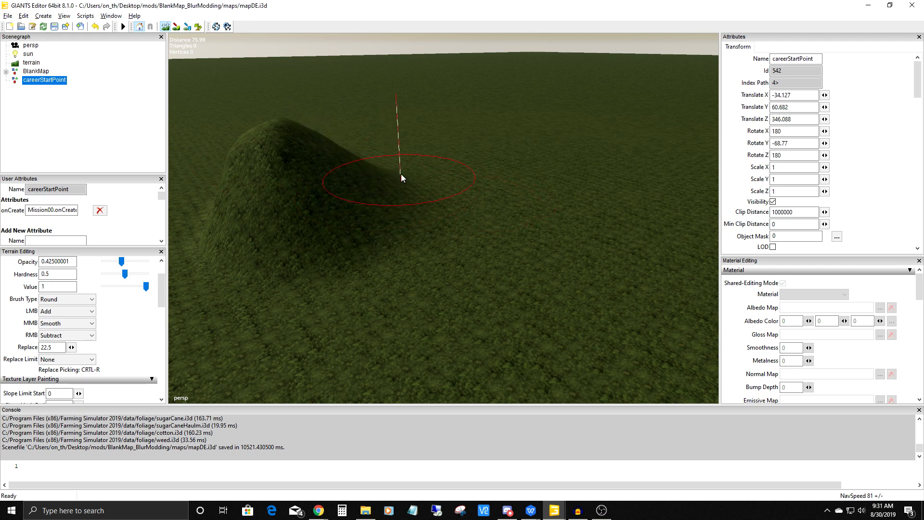
Dig a round crater beside the hill with the Subtract operation.
mouse_move(511, 199)
right_mouse_down()
mouse_move(515, 270)
mouse_move(529, 250)
mouse_move(548, 251)
mouse_move(516, 249)
right_mouse_up()
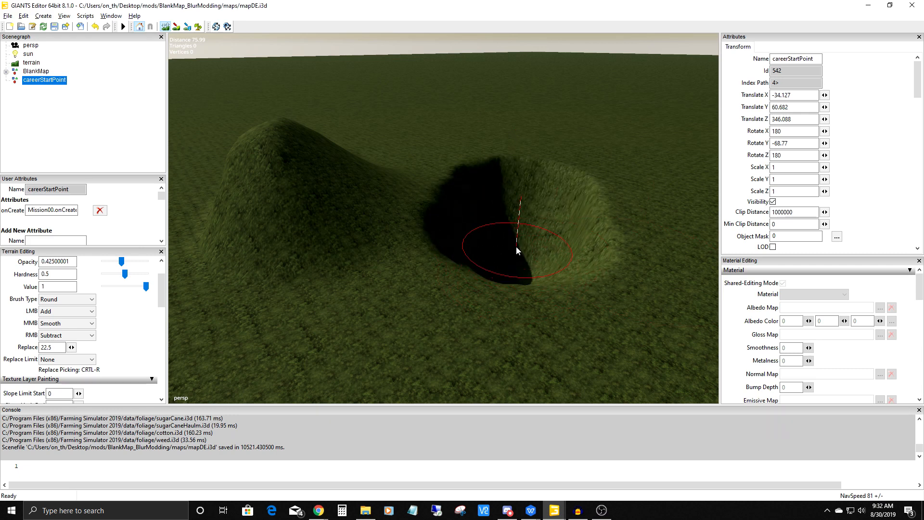
scroll(491, 214, "down", 3)
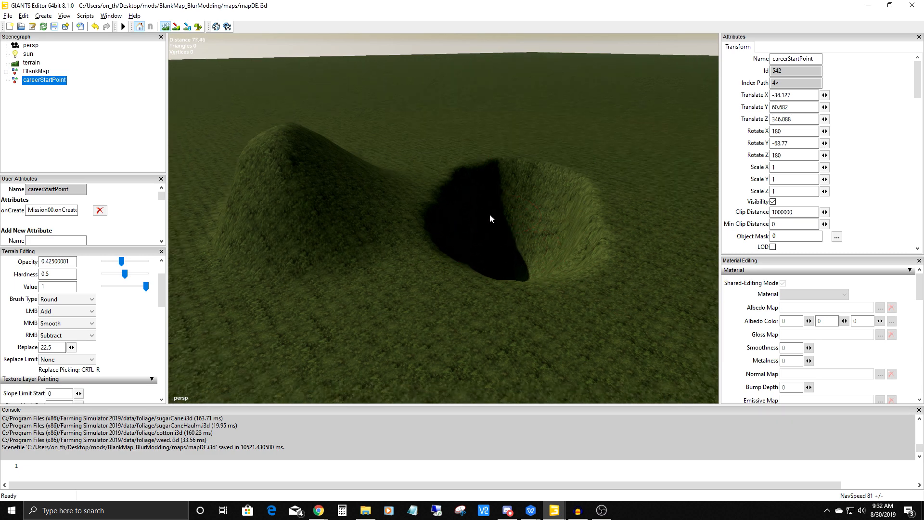
left_click_drag(473, 236, 458, 241, "alt")
scroll(473, 228, "up", 3)
left_click_drag(475, 211, 457, 207, "alt")
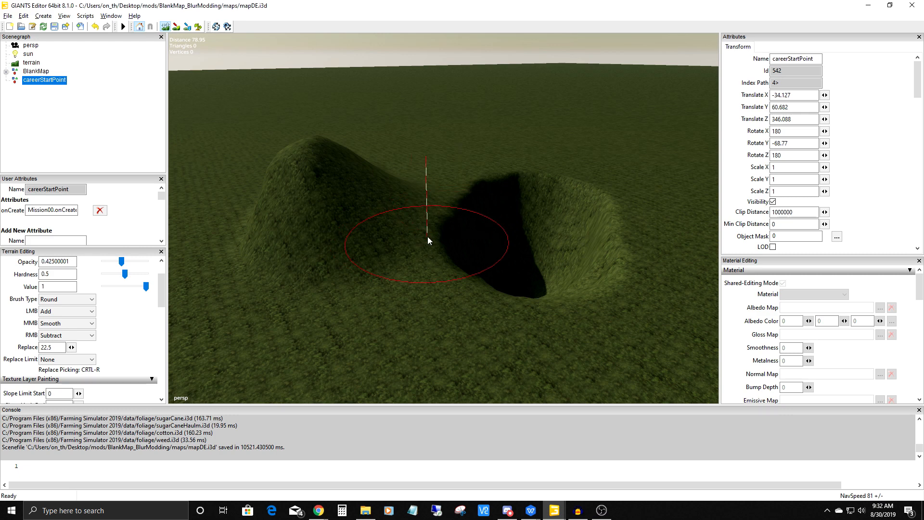
Subtract the hill and the ground around the crater to form one large deep pit, and inspect it.
mouse_move(428, 239)
right_mouse_down()
mouse_move(443, 260)
mouse_move(445, 339)
mouse_move(458, 332)
mouse_move(344, 282)
mouse_move(340, 227)
mouse_move(310, 216)
mouse_move(377, 321)
mouse_move(405, 309)
mouse_move(417, 320)
mouse_move(490, 310)
mouse_move(435, 299)
mouse_move(354, 357)
mouse_move(387, 364)
mouse_move(461, 335)
mouse_move(441, 316)
mouse_move(328, 292)
mouse_move(537, 368)
mouse_move(501, 357)
mouse_move(529, 338)
mouse_move(441, 376)
right_mouse_up()
mouse_move(441, 325)
left_mouse_down("alt")
mouse_move(428, 333)
mouse_move(456, 313)
mouse_move(434, 270)
mouse_move(412, 319)
mouse_move(422, 269)
mouse_move(454, 236)
mouse_move(506, 250)
mouse_move(493, 264)
left_mouse_up("alt")
scroll(419, 272, "down", 4)
mouse_move(493, 264)
right_mouse_down()
mouse_move(411, 296)
mouse_move(416, 245)
mouse_move(394, 244)
mouse_move(390, 251)
mouse_move(427, 255)
mouse_move(445, 285)
mouse_move(491, 260)
mouse_move(445, 281)
mouse_move(452, 300)
mouse_move(394, 306)
mouse_move(343, 329)
mouse_move(491, 324)
mouse_move(462, 295)
mouse_move(491, 295)
mouse_move(423, 300)
mouse_move(371, 276)
mouse_move(389, 269)
mouse_move(499, 296)
mouse_move(510, 286)
mouse_move(466, 303)
mouse_move(454, 320)
mouse_move(477, 328)
mouse_move(523, 287)
mouse_move(514, 281)
mouse_move(513, 305)
mouse_move(458, 311)
right_mouse_up()
left_click_drag(457, 310, 478, 320, "alt")
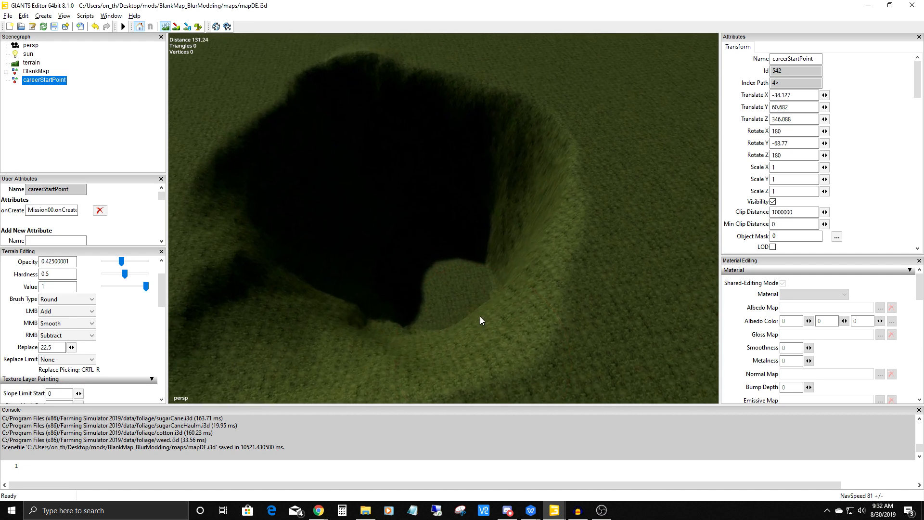
scroll(491, 294, "up", 3)
left_click_drag(494, 281, 527, 235, "alt")
mouse_move(519, 267)
left_mouse_down("alt")
mouse_move(495, 303)
mouse_move(524, 274)
mouse_move(530, 223)
mouse_move(530, 238)
left_mouse_up("alt")
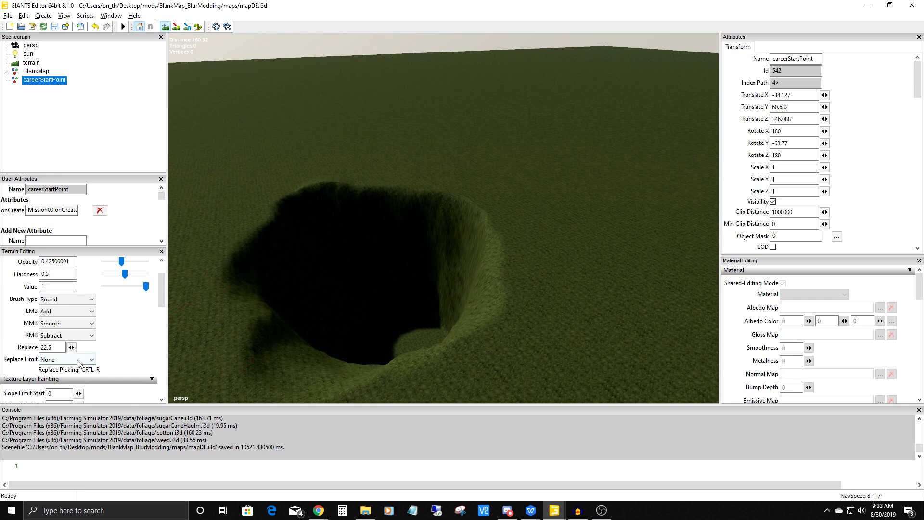
Set the terrain Replace value to 255 and change the RMB brush operation to Replace.
double_click(53, 347)
type("255")
left_click(82, 336)
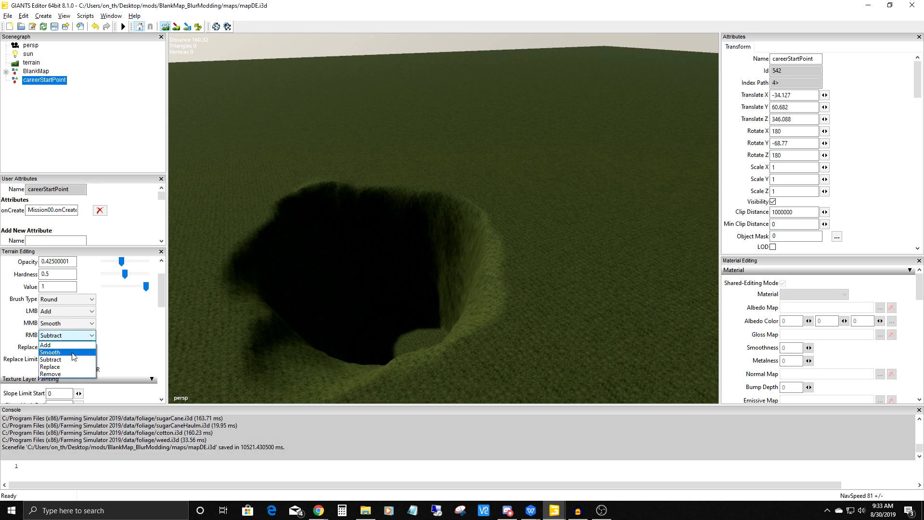
left_click(68, 367)
Raise a tall, steep terrain wall beside the pit with the Replace brush.
scroll(462, 258, "down", 3)
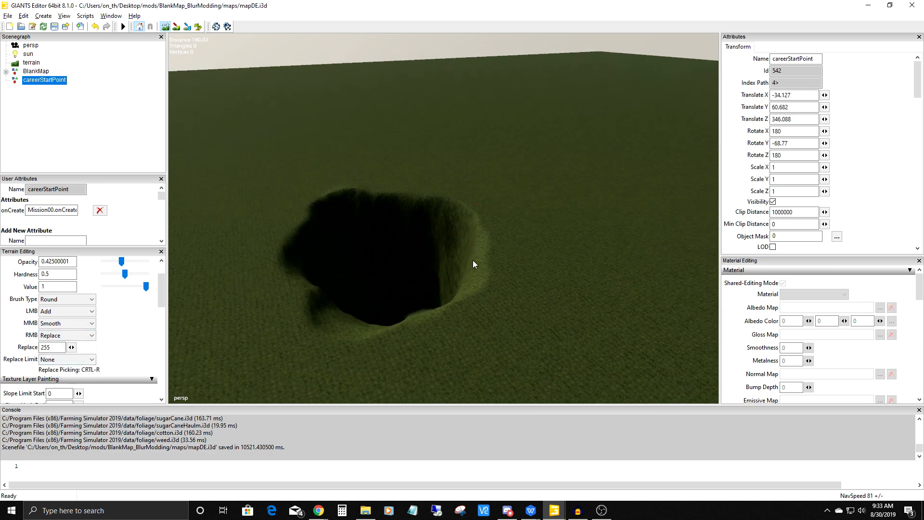
left_click_drag(466, 281, 486, 274, "alt")
scroll(452, 212, "down", 3)
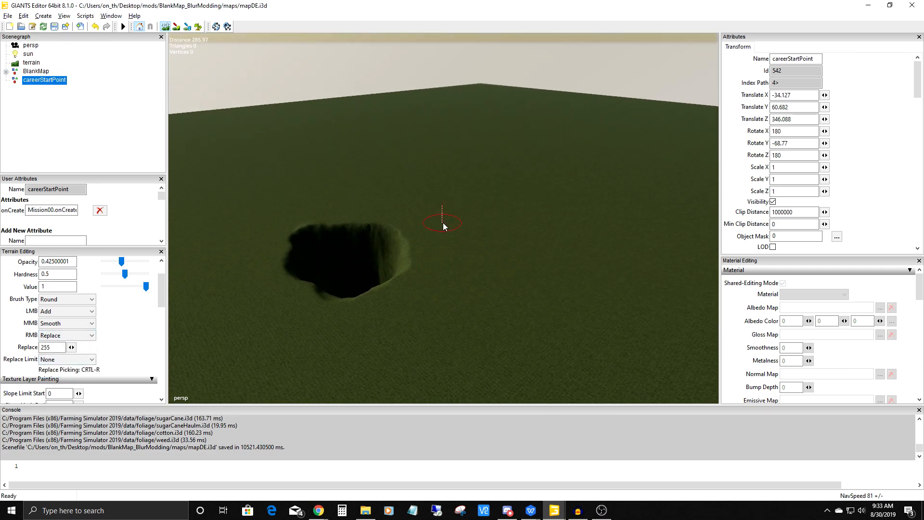
middle_click_drag(442, 220, 445, 266, "alt")
mouse_move(444, 261)
left_mouse_down()
mouse_move(449, 210)
mouse_move(539, 253)
mouse_move(521, 277)
mouse_move(437, 289)
left_mouse_up()
scroll(448, 210, "down", 3)
scroll(422, 152, "down", 4)
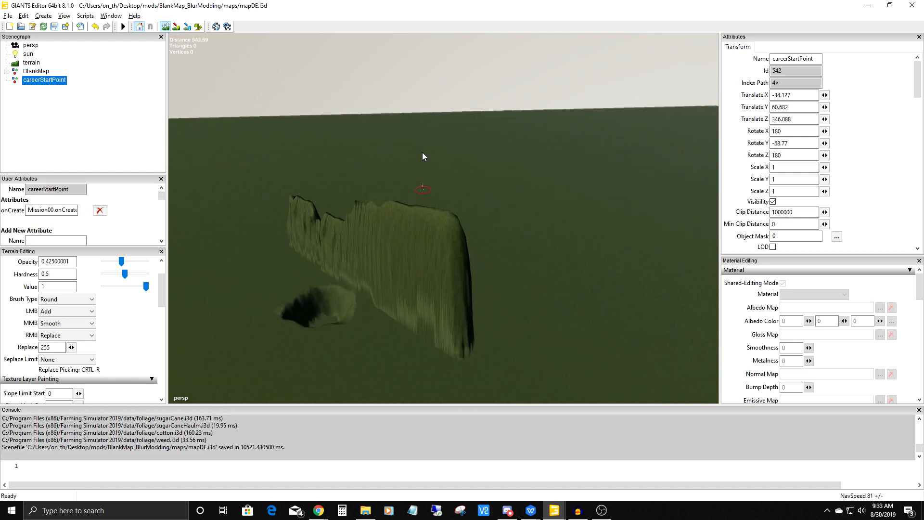
Build a tall flat-topped pillar at one end of the wall with the Replace brush.
middle_click_drag(423, 152, 429, 299, "alt")
middle_click_drag(419, 202, 418, 238, "alt")
left_click_drag(418, 238, 417, 252, "alt")
scroll(418, 253, "up", 2)
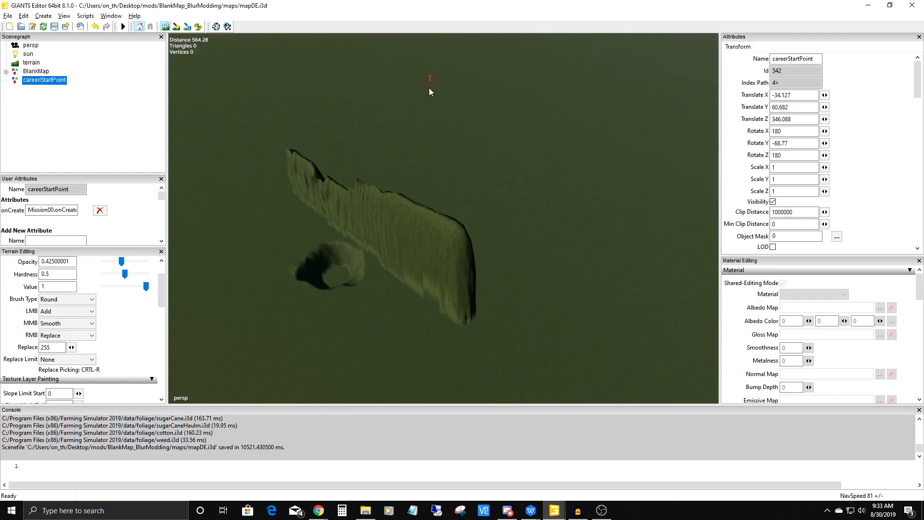
mouse_move(425, 216)
left_mouse_down()
mouse_move(435, 204)
mouse_move(447, 227)
mouse_move(427, 229)
mouse_move(400, 280)
mouse_move(500, 218)
mouse_move(463, 266)
mouse_move(440, 259)
mouse_move(501, 323)
mouse_move(515, 204)
left_mouse_up()
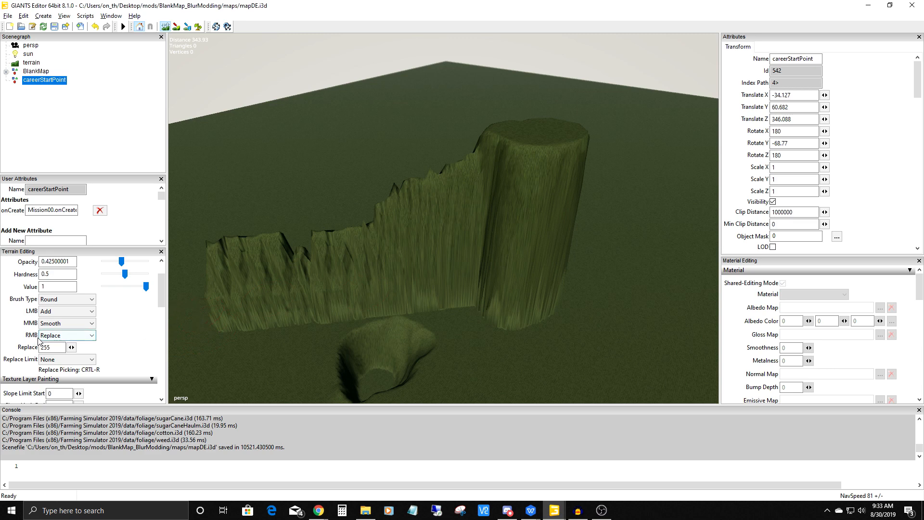
Keep the RMB operation on Replace at 255 and extend the pillar into a flat-topped plateau reaching the pit.
left_click(90, 336)
left_click(69, 367)
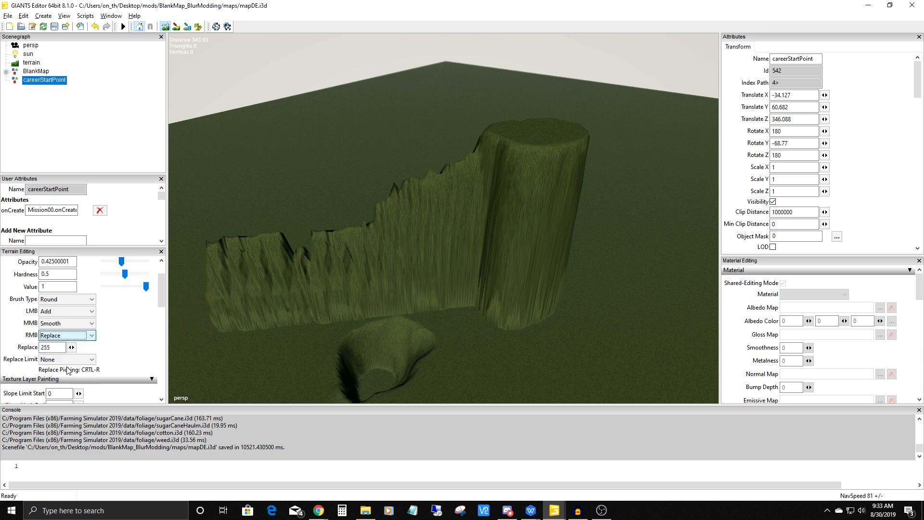
double_click(44, 347)
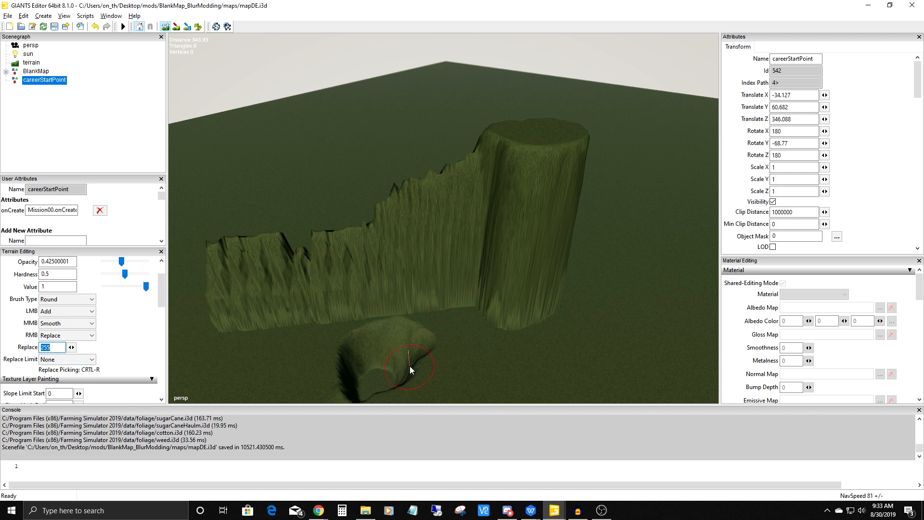
left_click_drag(536, 142, 413, 155)
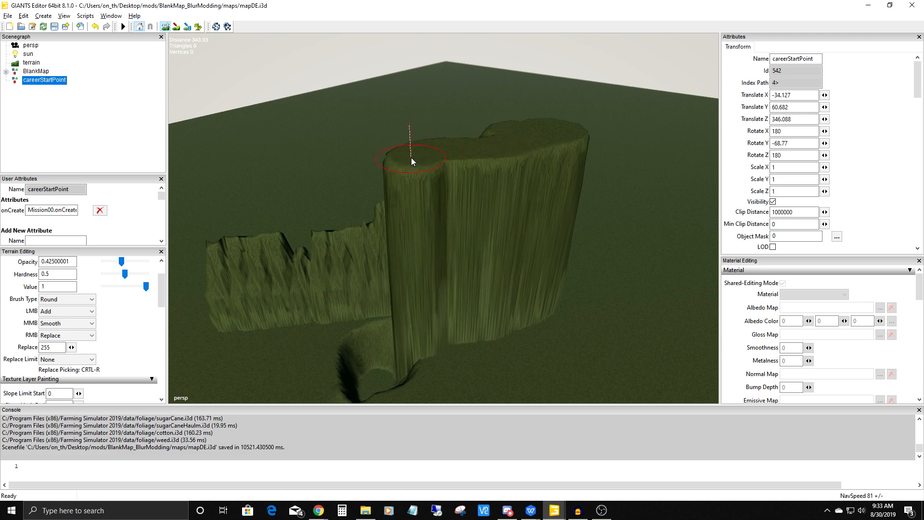
Switch to terrain texture painting and paint a ROUGHDIRT patch on an empty area of grass.
middle_click_drag(467, 224, 577, 164, "alt")
scroll(568, 175, "up", 7)
middle_click_drag(577, 388, 561, 250, "alt")
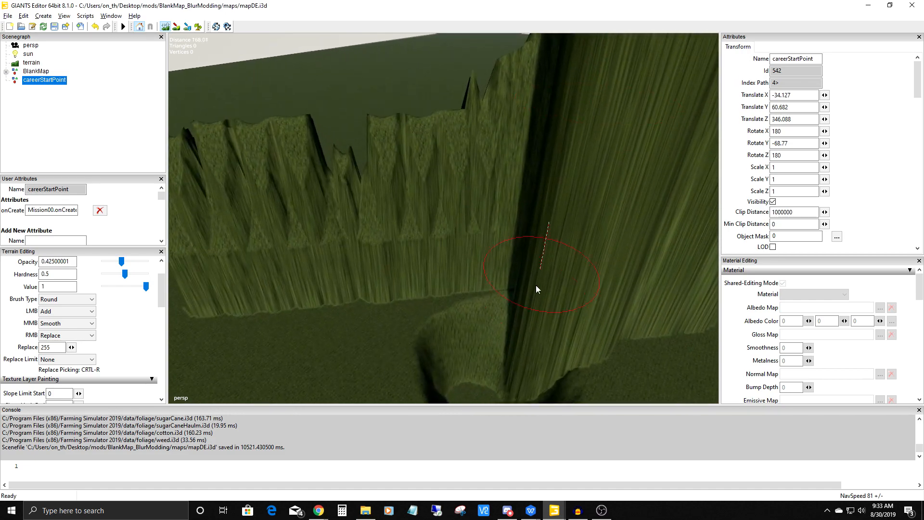
scroll(579, 126, "up", 8)
left_click_drag(572, 216, 597, 12, "alt")
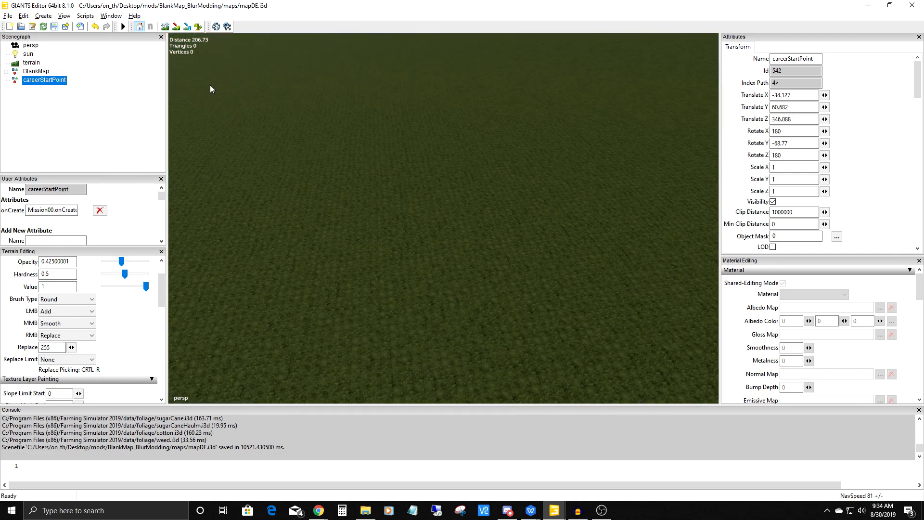
left_click(177, 27)
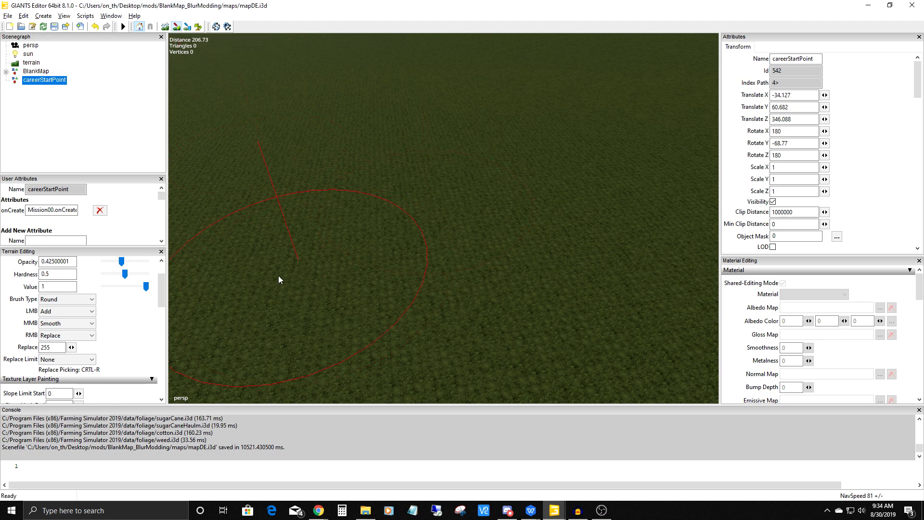
left_click_drag(158, 296, 160, 317)
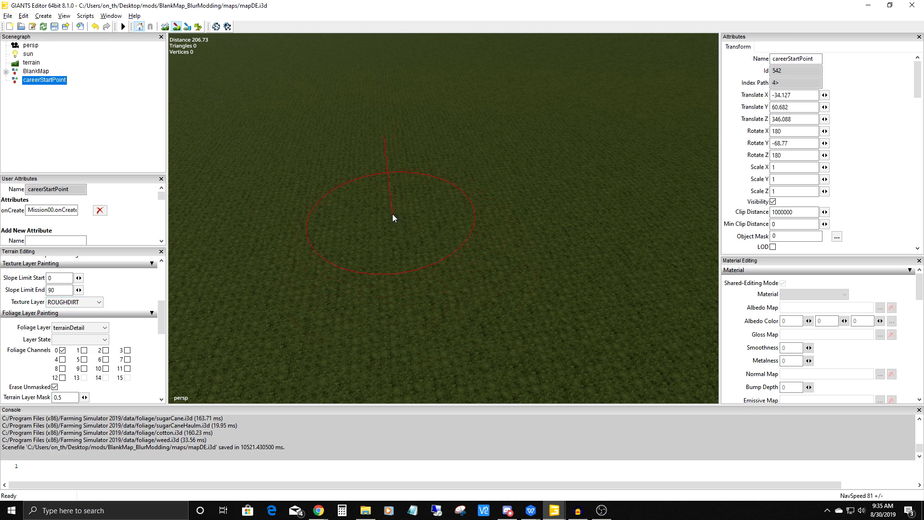
mouse_move(383, 212)
left_mouse_down()
mouse_move(346, 176)
mouse_move(338, 223)
mouse_move(352, 291)
mouse_move(307, 277)
left_mouse_up()
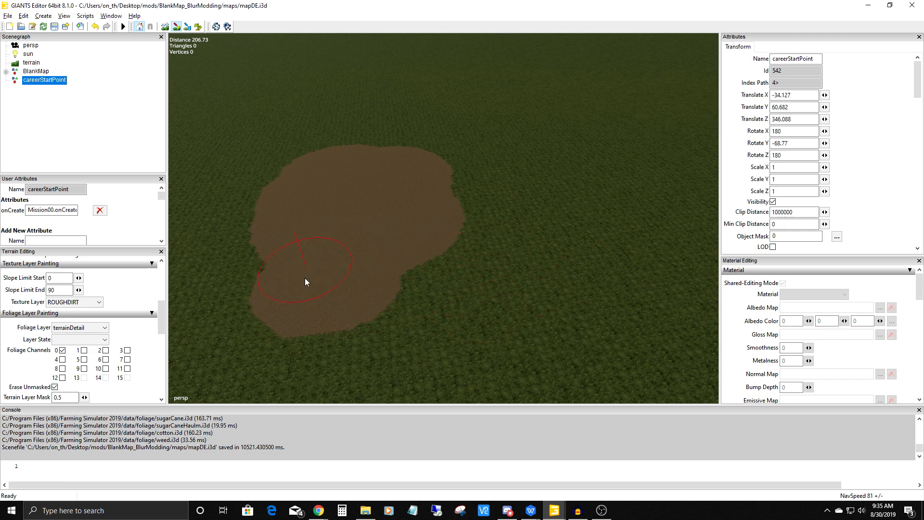
mouse_move(405, 265)
left_mouse_down()
mouse_move(423, 259)
mouse_move(446, 267)
mouse_move(435, 225)
left_mouse_up()
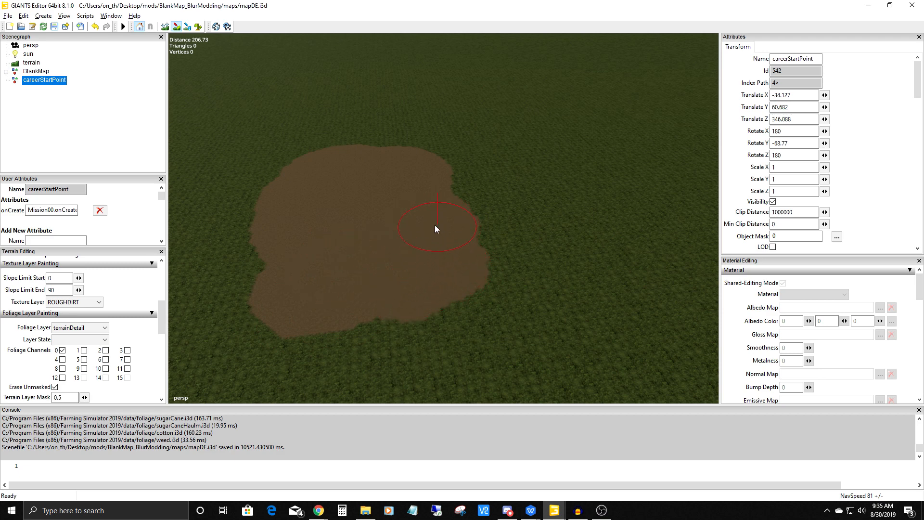
Review the available texture layers, keeping ROUGHDIRT selected, and return to the brush operation settings.
left_click(92, 302)
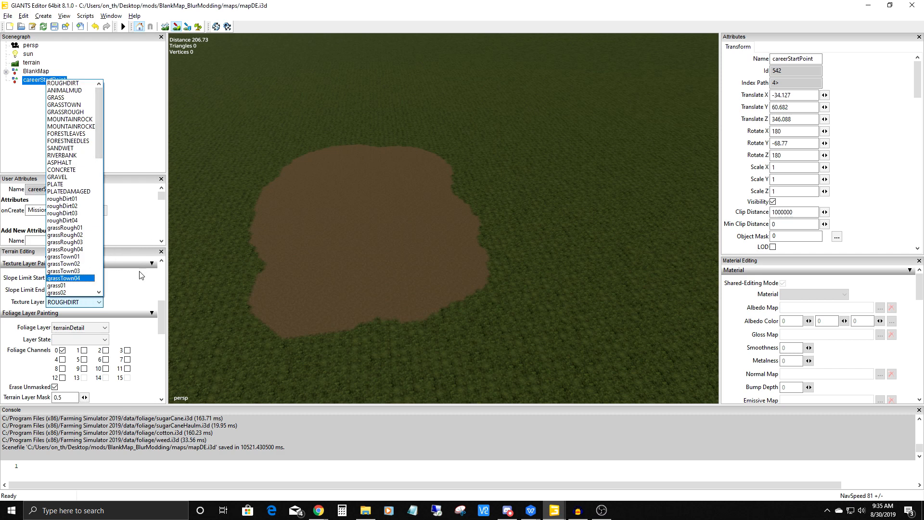
left_click(164, 315)
mouse_move(164, 315)
left_mouse_down()
mouse_move(165, 275)
mouse_move(164, 284)
left_mouse_up()
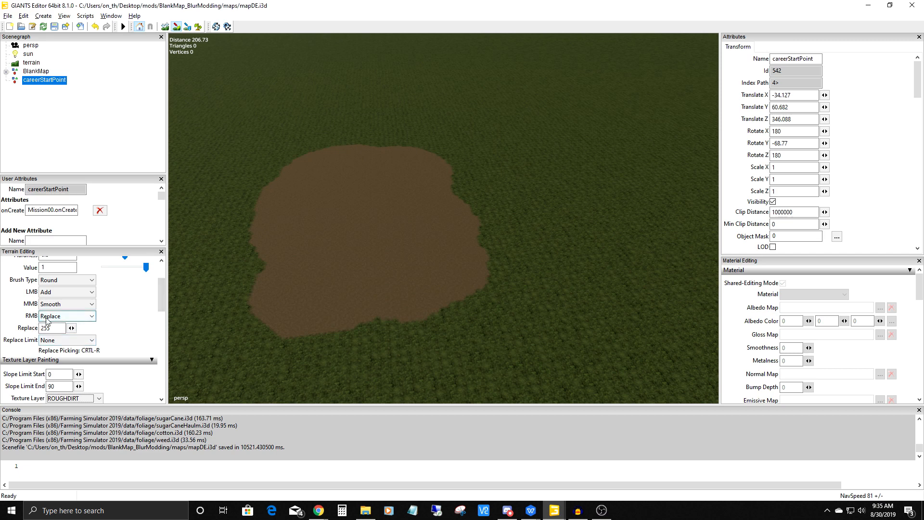
Try Subtract and Remove as the RMB brush operation over the ROUGHDIRT patch.
left_click(82, 320)
left_click(58, 336)
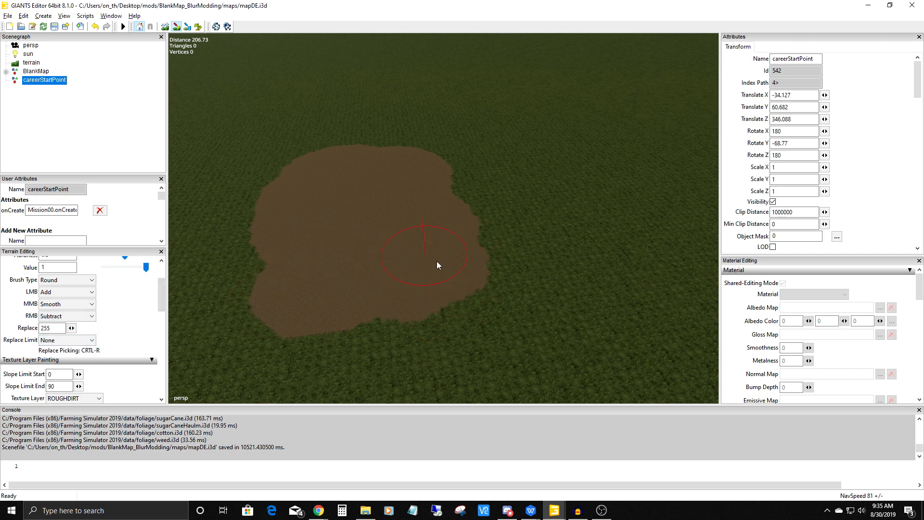
left_click(80, 316)
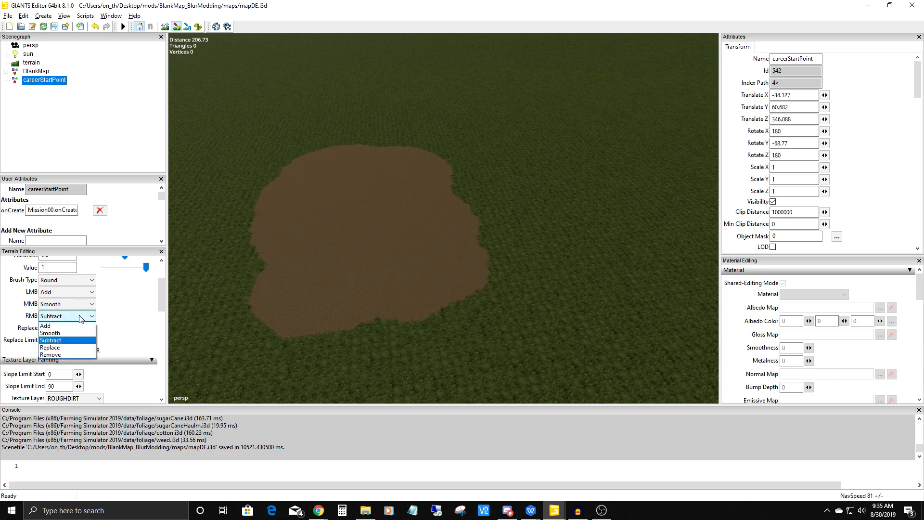
left_click(52, 354)
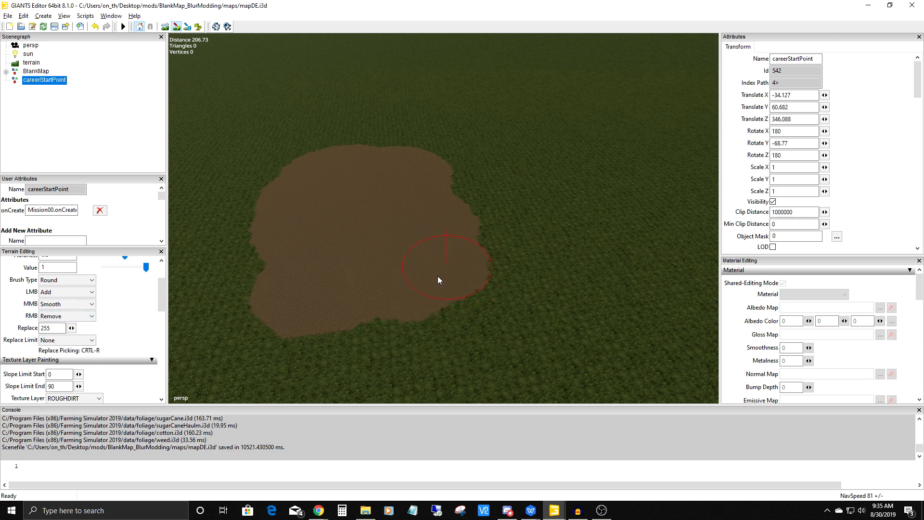
left_click(71, 317)
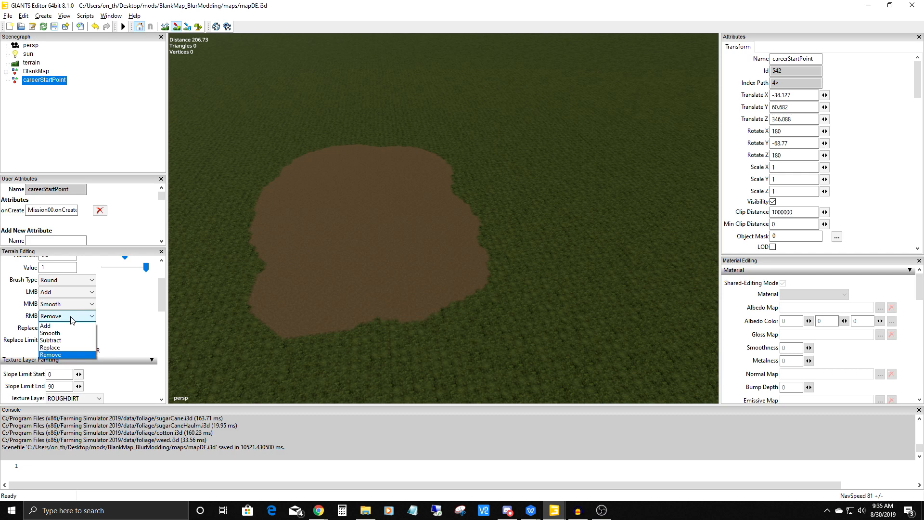
left_click(121, 320)
left_click(84, 318)
left_click(70, 345)
Set the texture layer to GRASS and paint over the whole ROUGHDIRT patch.
mouse_move(163, 301)
left_mouse_down()
mouse_move(164, 329)
mouse_move(163, 318)
left_mouse_up()
left_click(95, 307)
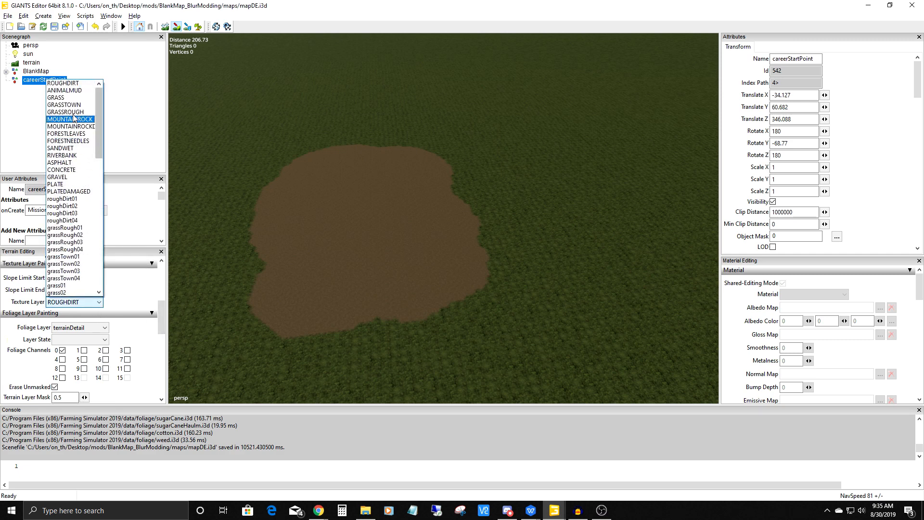
left_click(56, 97)
mouse_move(292, 221)
left_mouse_down()
mouse_move(333, 273)
mouse_move(304, 247)
mouse_move(287, 208)
left_mouse_up()
mouse_move(330, 169)
left_mouse_down()
mouse_move(354, 163)
mouse_move(364, 280)
mouse_move(376, 154)
mouse_move(431, 309)
mouse_move(446, 186)
left_mouse_up()
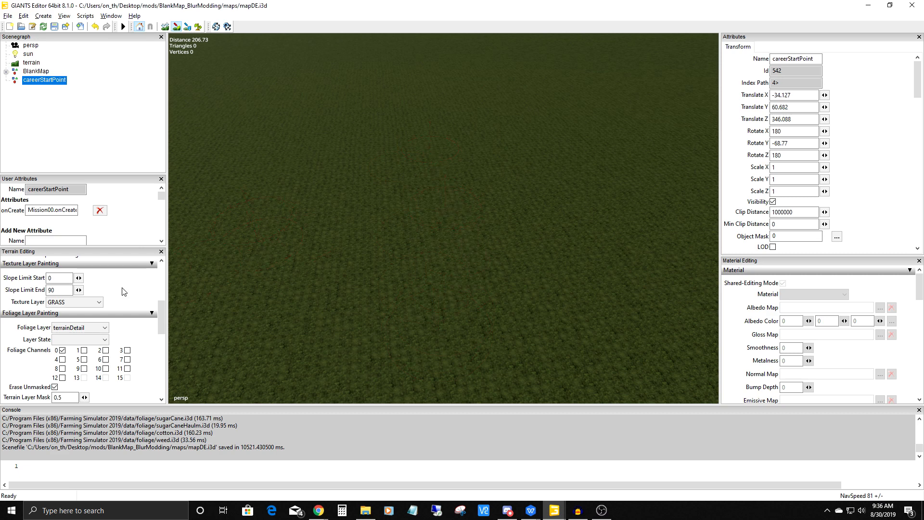
Look through the texture layers, choose forestLeaves02 and paint a large patch of it on the grass.
left_click(94, 302)
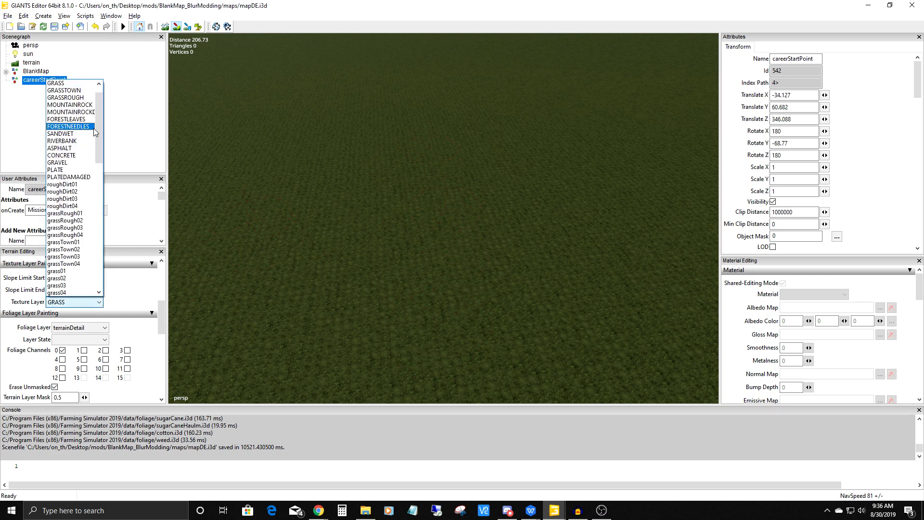
left_click_drag(99, 125, 99, 115)
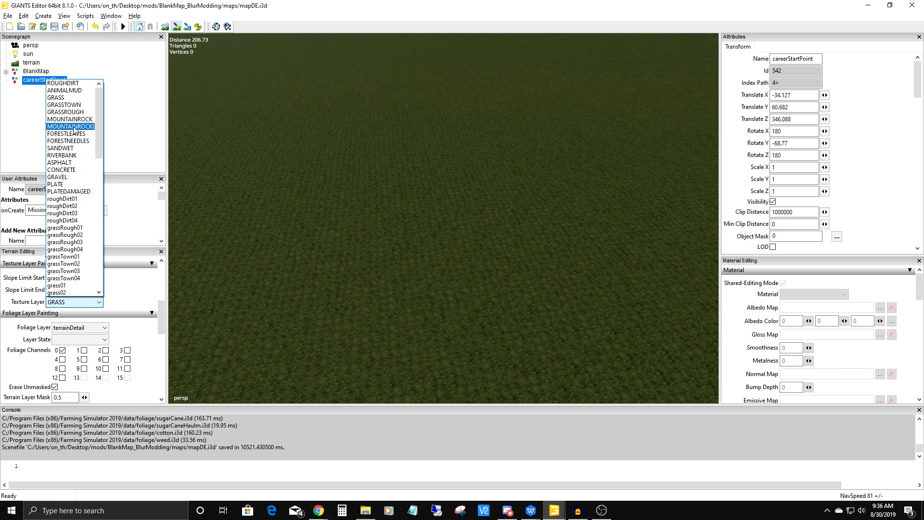
left_click_drag(100, 141, 106, 177)
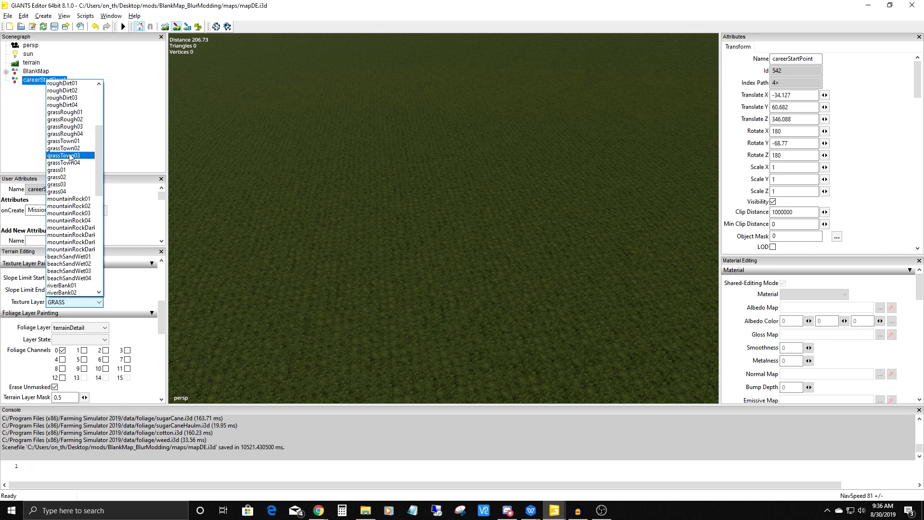
left_click_drag(100, 172, 94, 275)
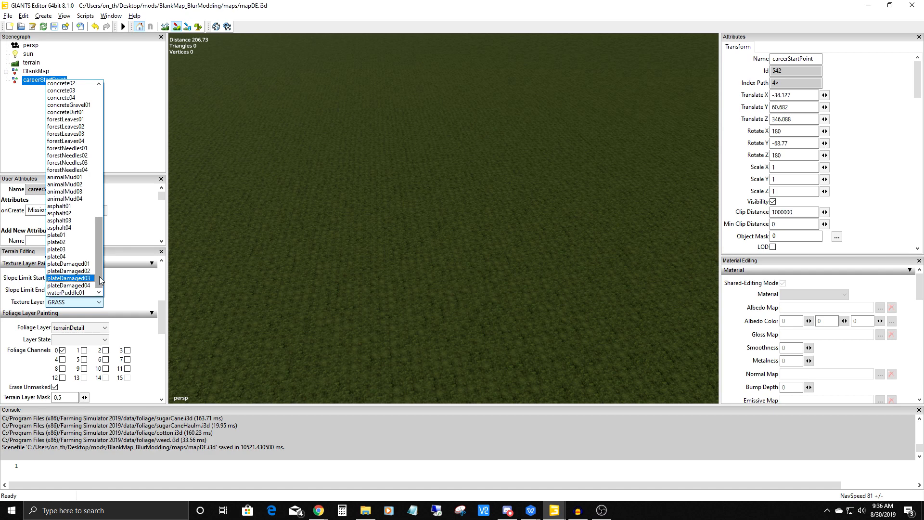
left_click_drag(99, 259, 106, 236)
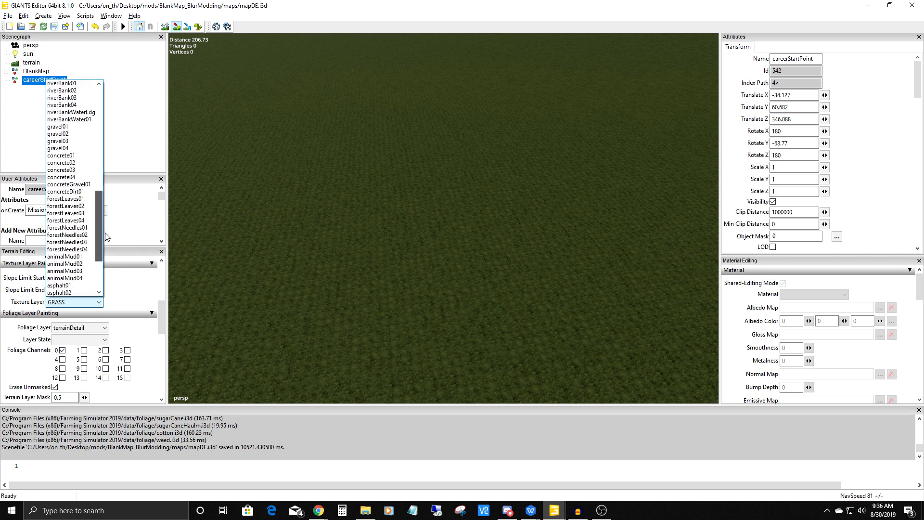
left_click(66, 206)
mouse_move(365, 222)
left_mouse_down()
mouse_move(390, 189)
mouse_move(479, 252)
left_mouse_up()
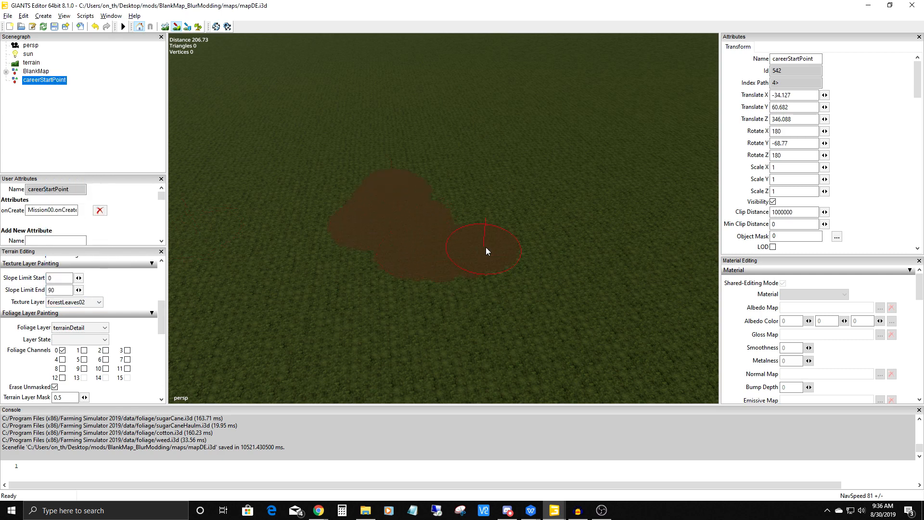
mouse_move(414, 293)
right_mouse_down("alt")
mouse_move(422, 209)
mouse_move(403, 297)
mouse_move(412, 227)
mouse_move(357, 199)
right_mouse_up("alt")
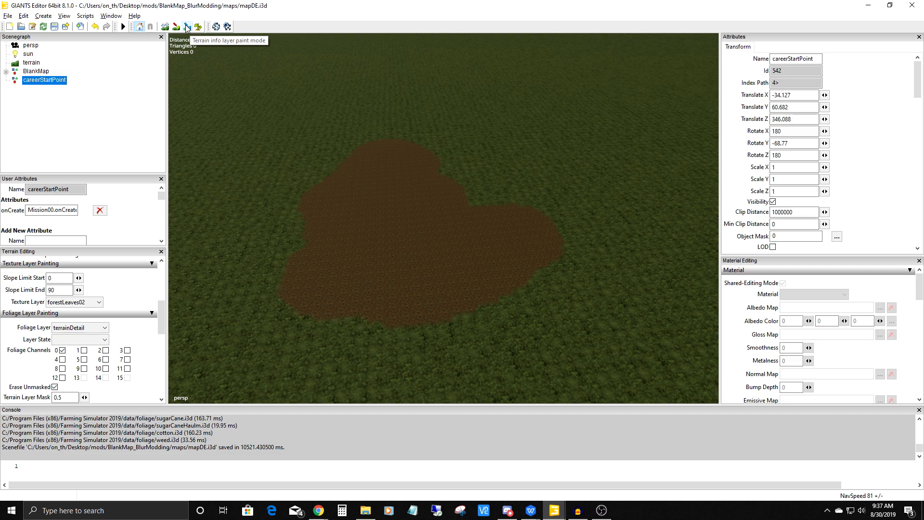
Switch to foliage layer painting and paint a patch of grass foliage in the green small state beside the forestLeaves02 patch.
left_click(198, 26)
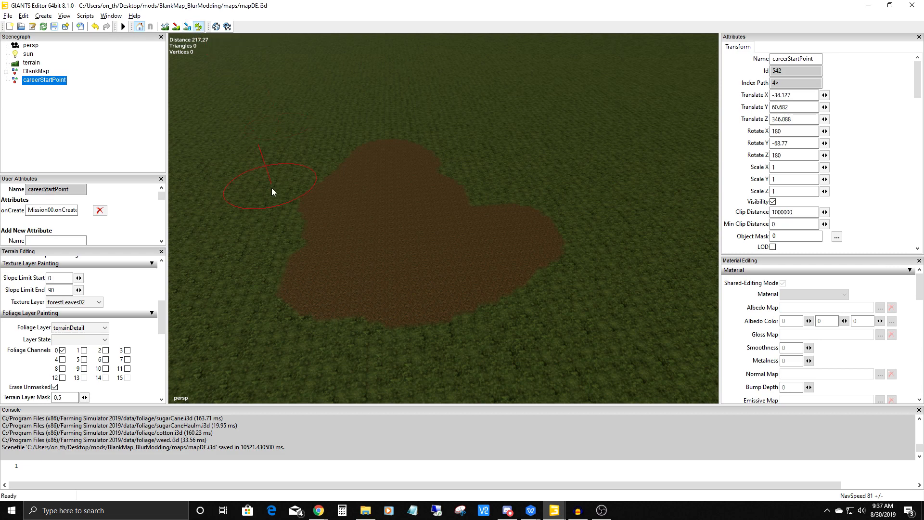
mouse_move(371, 226)
left_mouse_down("alt")
mouse_move(336, 229)
mouse_move(354, 222)
mouse_move(362, 187)
mouse_move(363, 204)
left_mouse_up("alt")
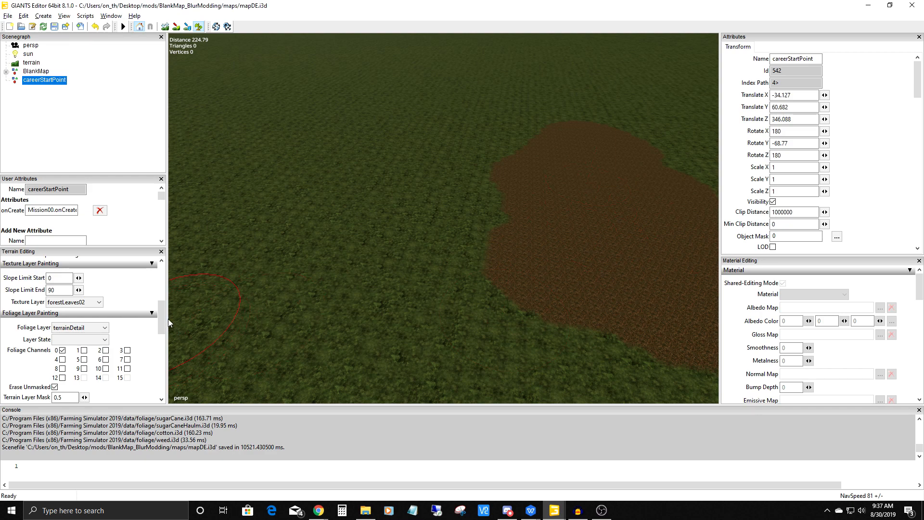
left_click_drag(162, 314, 162, 325)
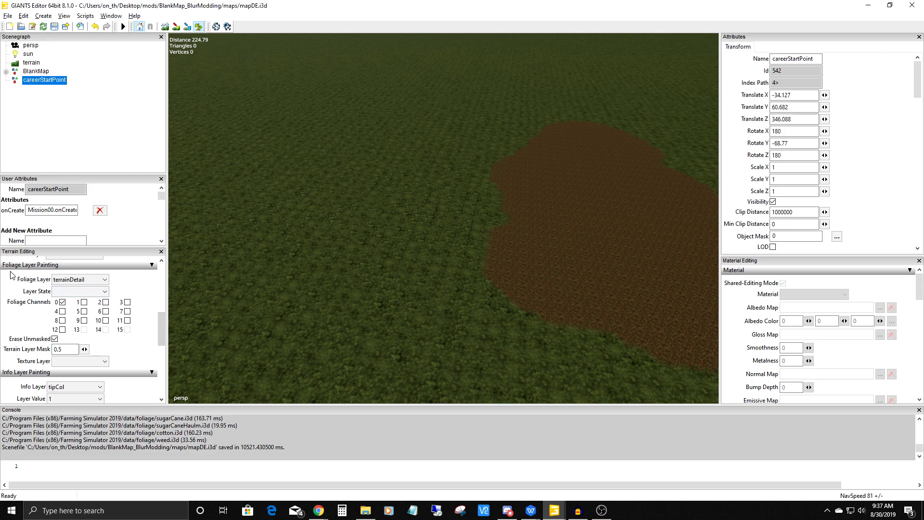
left_click(76, 281)
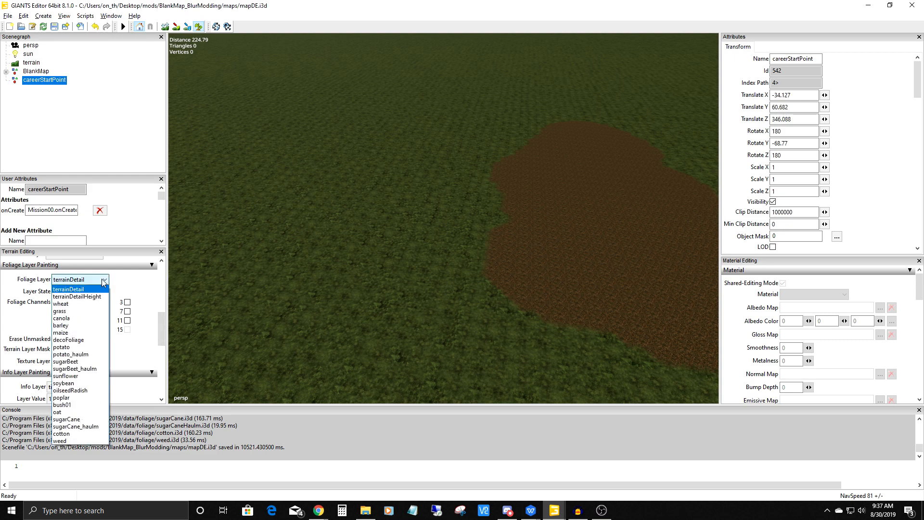
left_click(73, 311)
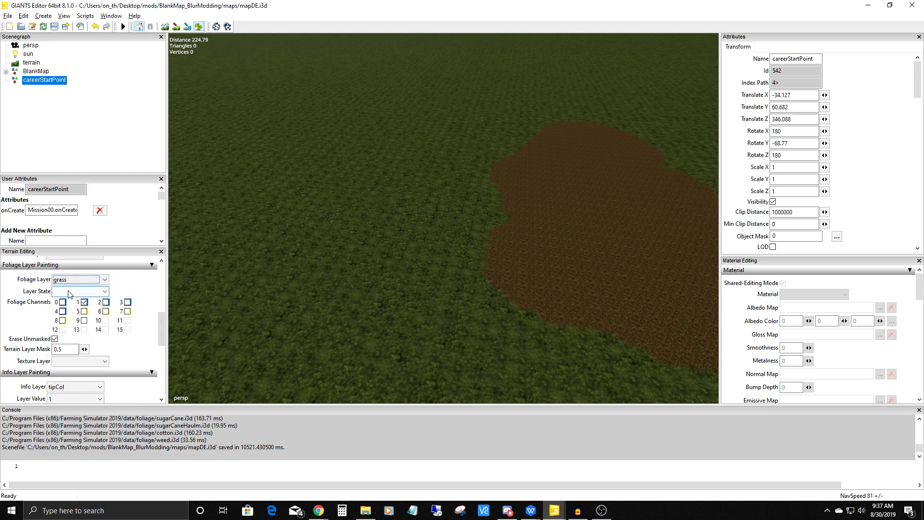
left_click(77, 292)
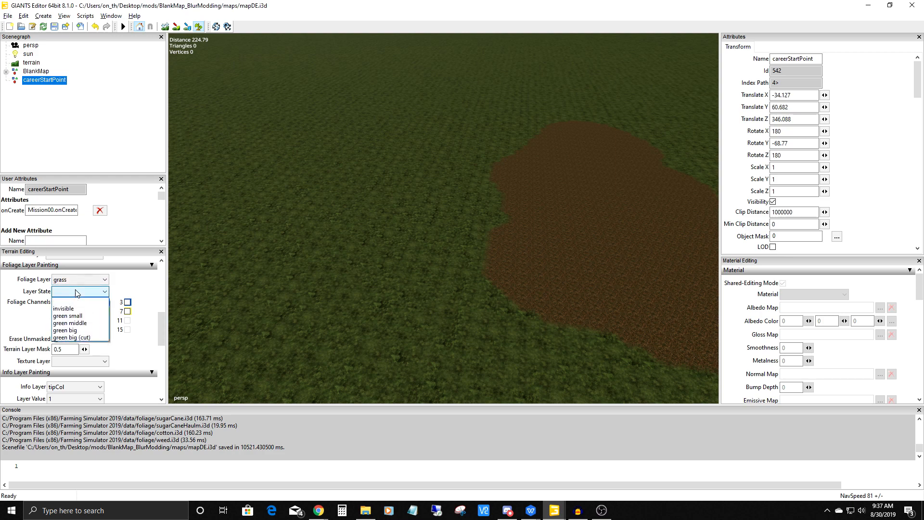
left_click(72, 316)
mouse_move(327, 236)
left_mouse_down()
mouse_move(345, 247)
mouse_move(408, 229)
mouse_move(348, 267)
mouse_move(362, 241)
left_mouse_up()
scroll(351, 305, "up", 5)
scroll(366, 255, "down", 2)
scroll(368, 239, "up", 5)
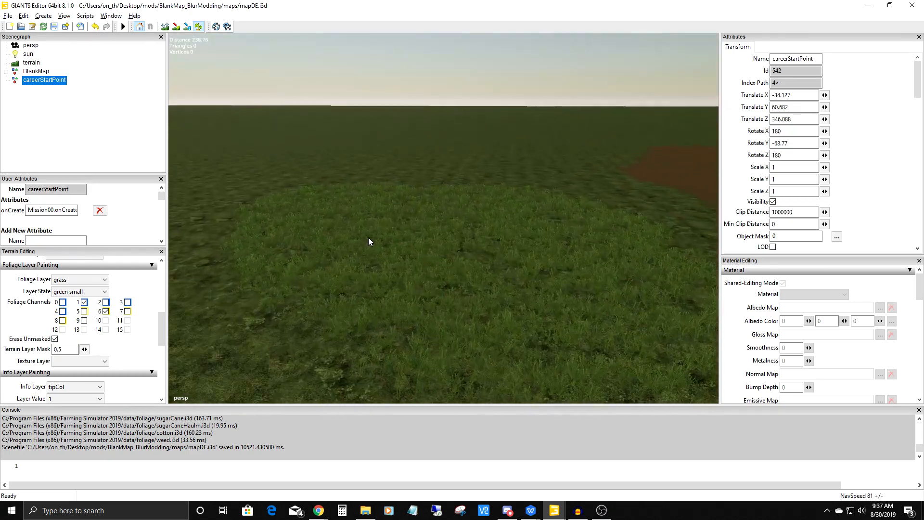
left_click_drag(376, 227, 377, 216, "alt")
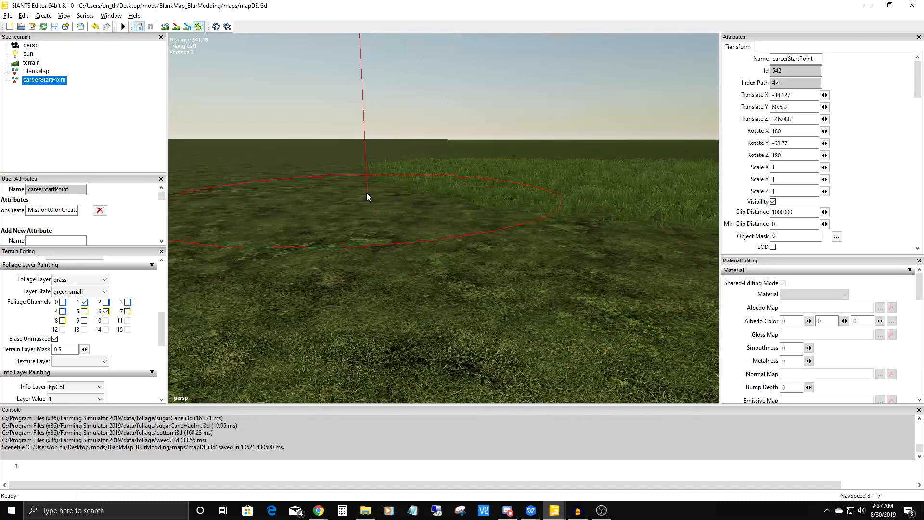
Set the grass layer state to green big and paint taller grass next to the green small patch.
left_click(103, 292)
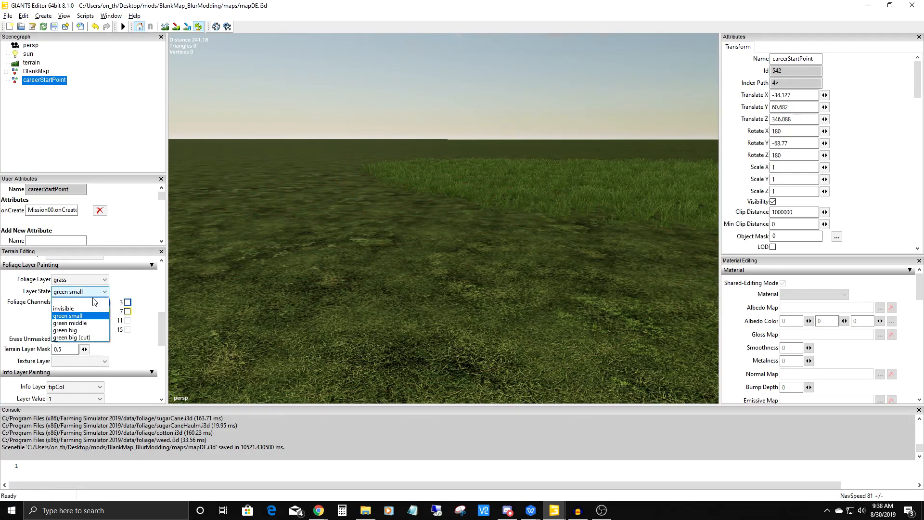
left_click(72, 328)
left_click(291, 197)
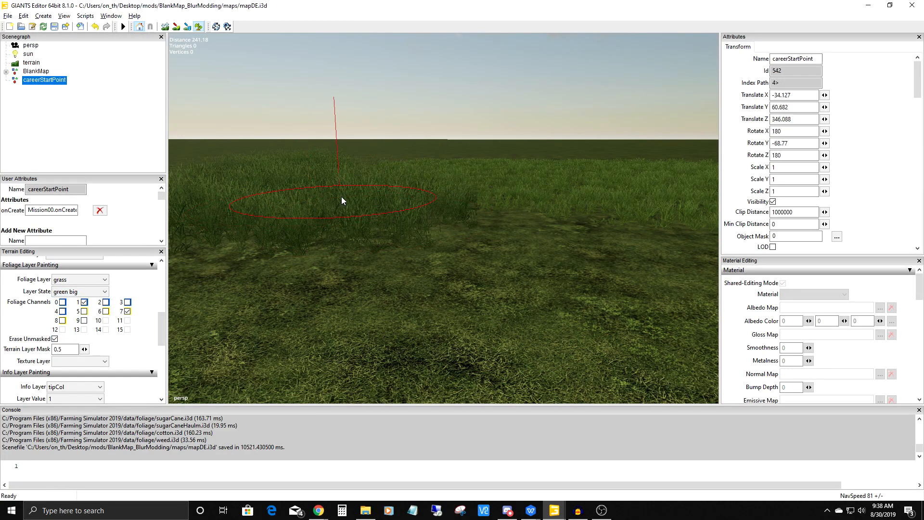
scroll(340, 198, "up", 5)
scroll(314, 176, "down", 2)
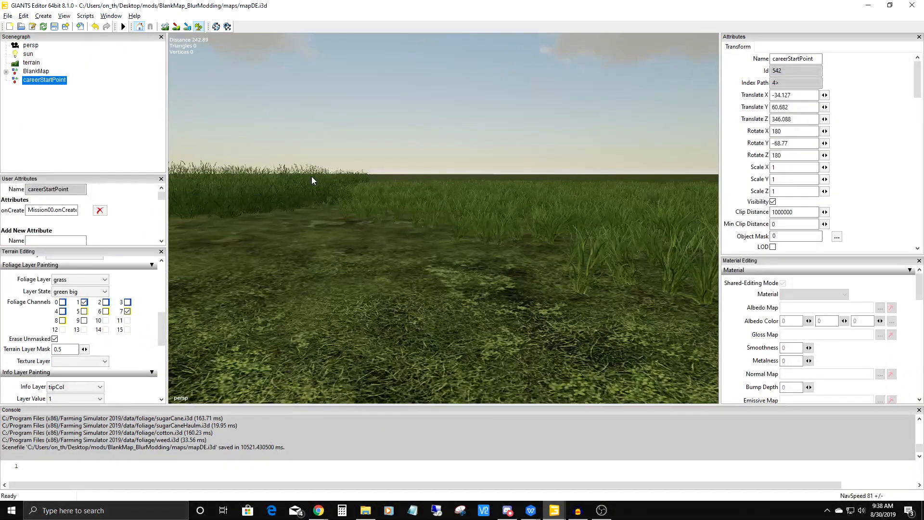
scroll(311, 176, "up", 2)
scroll(310, 175, "down", 4)
Set the grass layer state to the blank entry and erase most of the painted grass foliage.
left_click_drag(316, 189, 432, 217, "alt")
scroll(400, 270, "down", 3)
mouse_move(399, 270)
left_mouse_down("alt")
mouse_move(405, 235)
mouse_move(402, 274)
mouse_move(387, 264)
mouse_move(386, 245)
left_mouse_up("alt")
scroll(406, 260, "up", 3)
scroll(388, 233, "up", 3)
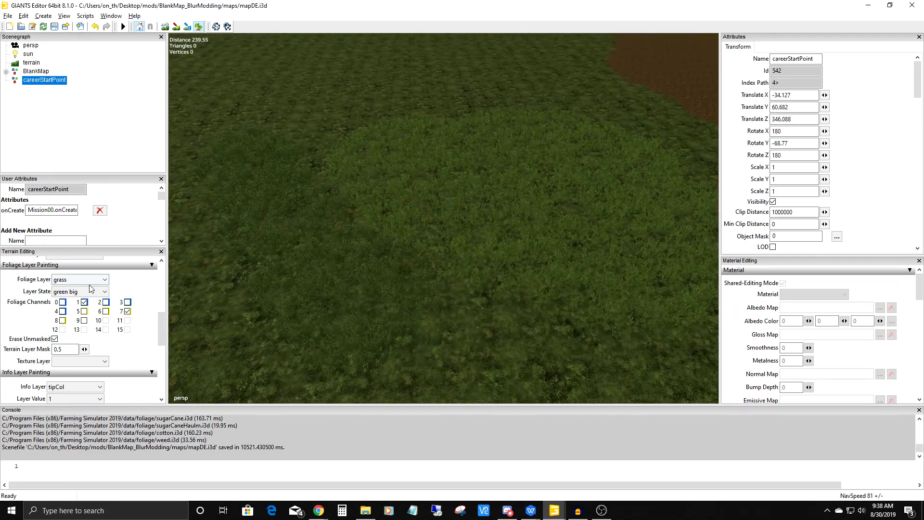
left_click(77, 292)
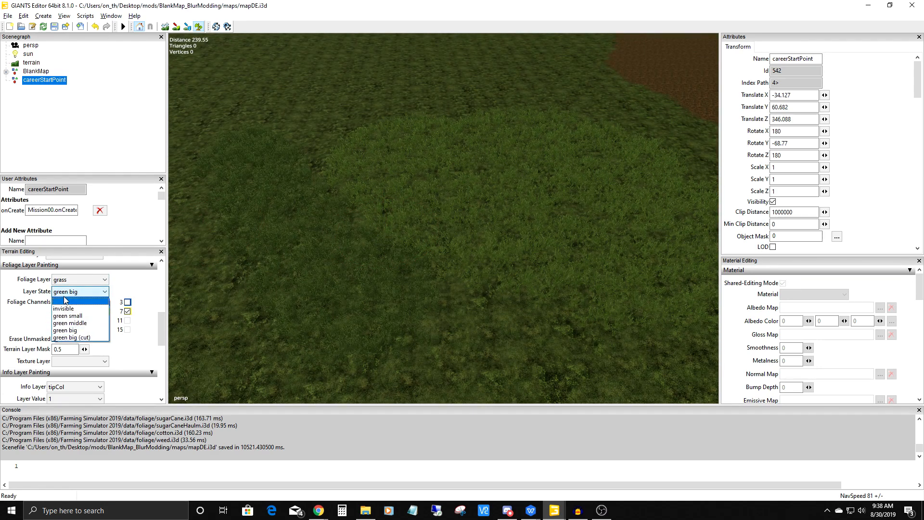
left_click(70, 304)
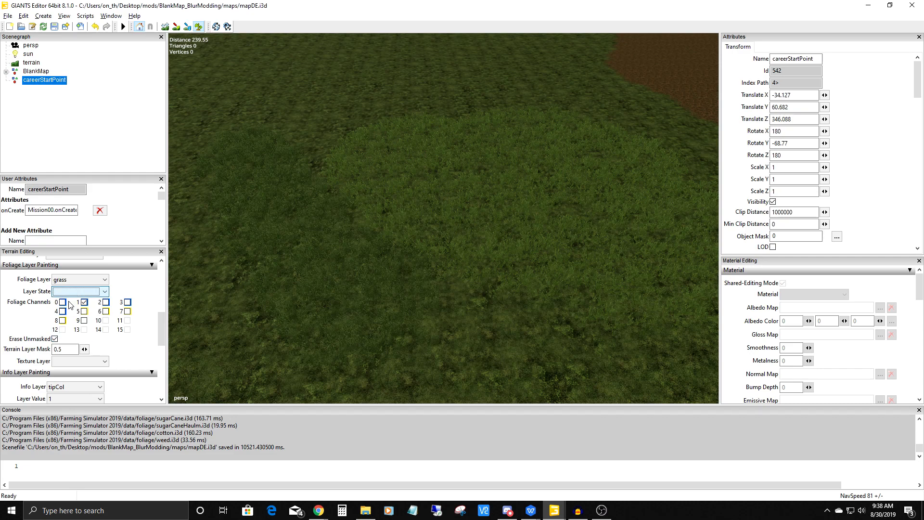
mouse_move(377, 244)
left_mouse_down()
mouse_move(257, 304)
mouse_move(243, 147)
mouse_move(574, 176)
mouse_move(562, 247)
mouse_move(533, 307)
mouse_move(454, 282)
left_mouse_up()
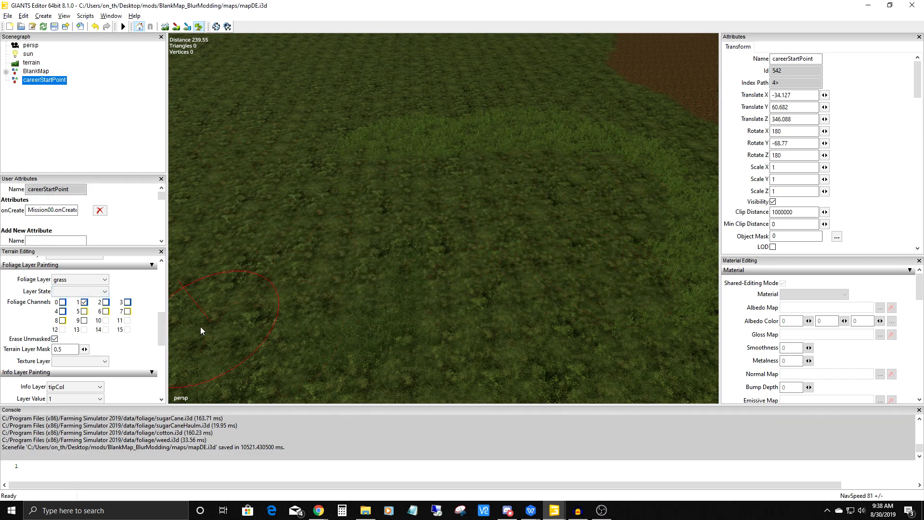
Set the foliage layer to bush01 with State 1 and paint a small bush cluster within the cleared grass area.
left_click(79, 279)
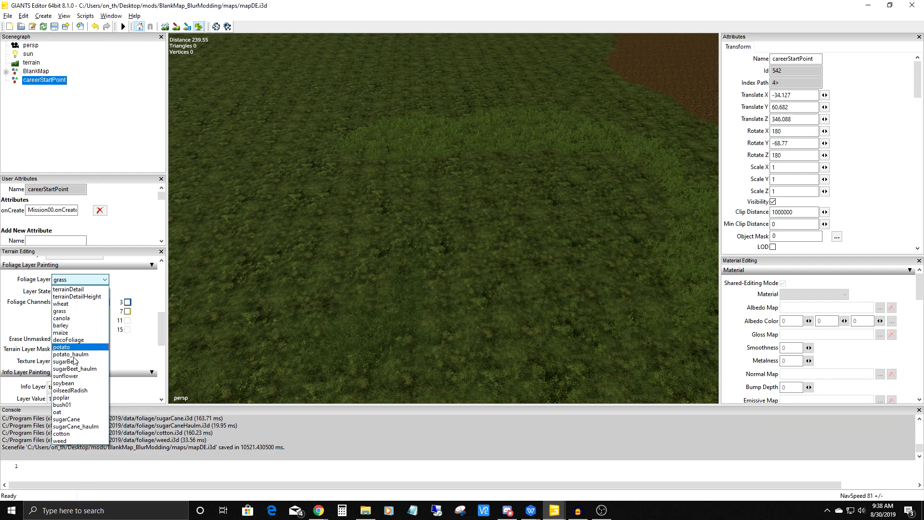
left_click(64, 404)
left_click(80, 291)
left_click(72, 306)
left_click_drag(568, 217, 585, 215)
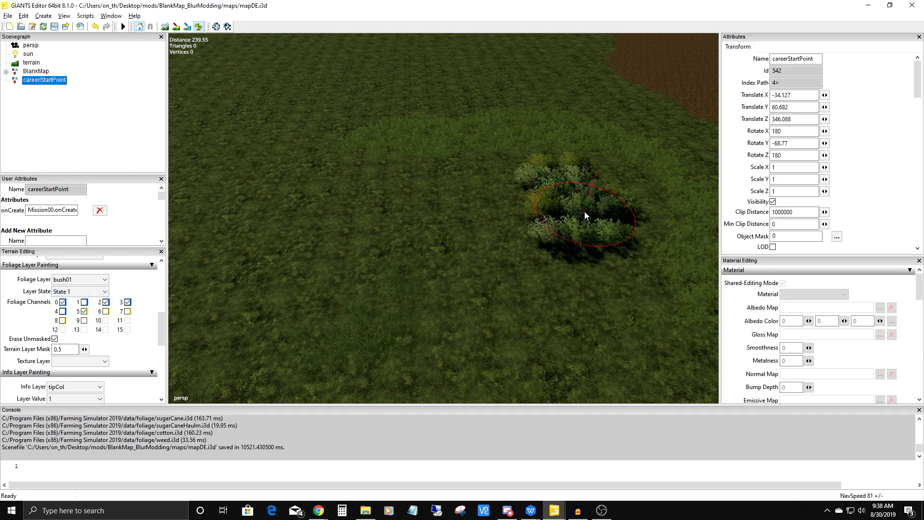
Paint two more bush01 clusters in a row beside the first, using State 2 and State 3.
left_click(80, 291)
left_click(72, 313)
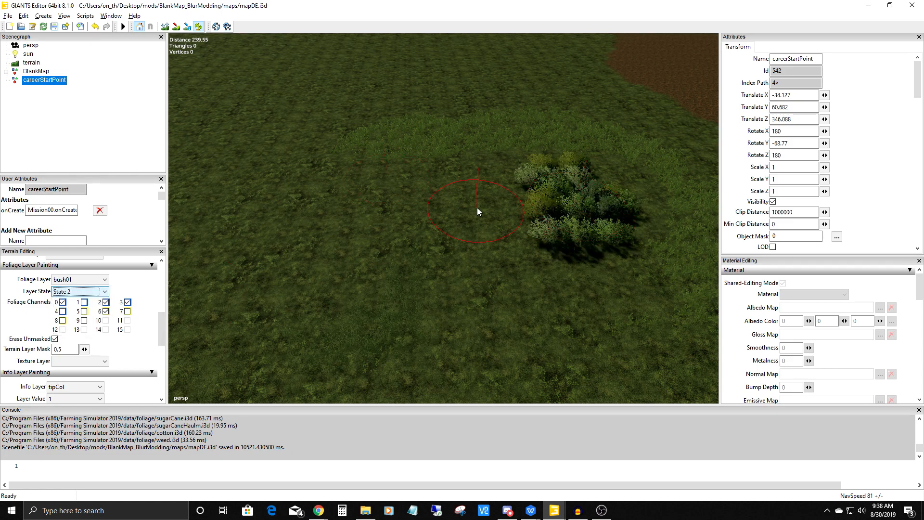
left_click_drag(472, 209, 465, 211)
left_click(80, 291)
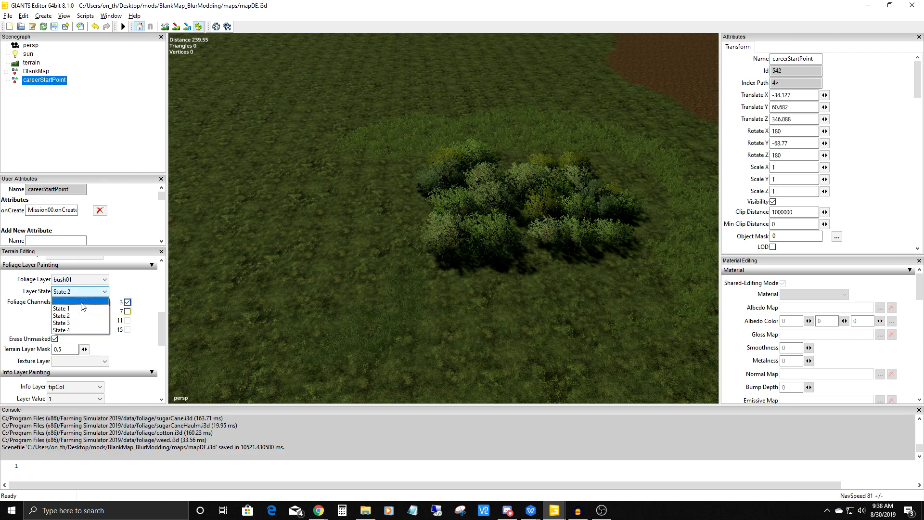
left_click(73, 319)
left_click_drag(371, 206, 345, 239)
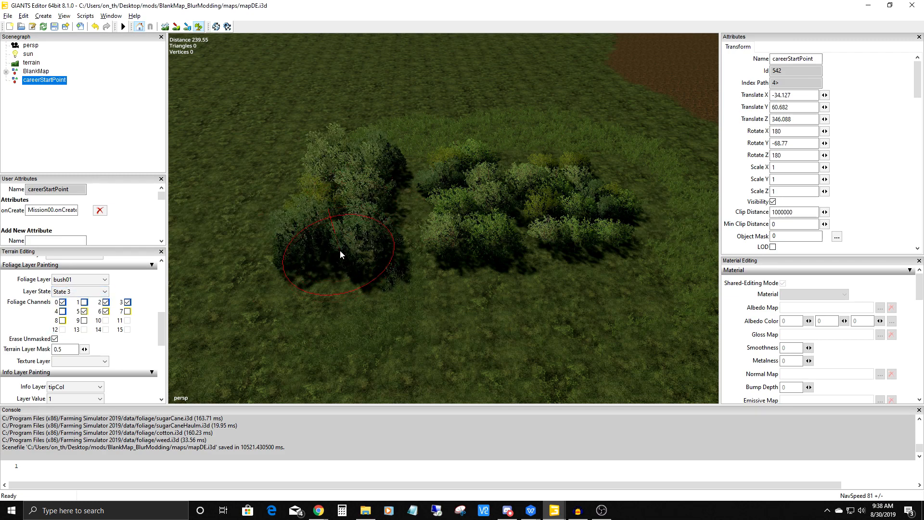
Turn off foliage painting and save the map scene.
left_click_drag(481, 255, 494, 240, "alt")
scroll(420, 338, "down", 5)
left_click_drag(420, 337, 424, 239, "alt")
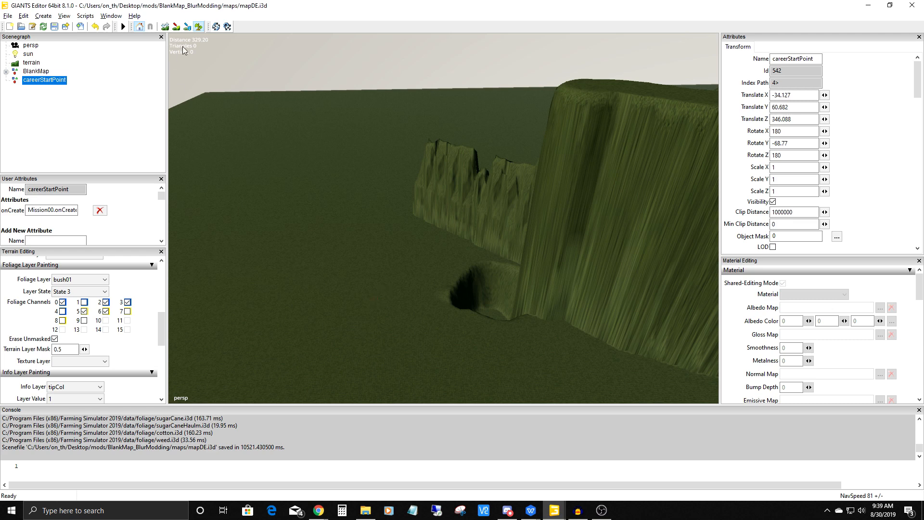
left_click(198, 27)
left_click_drag(351, 260, 424, 252, "alt")
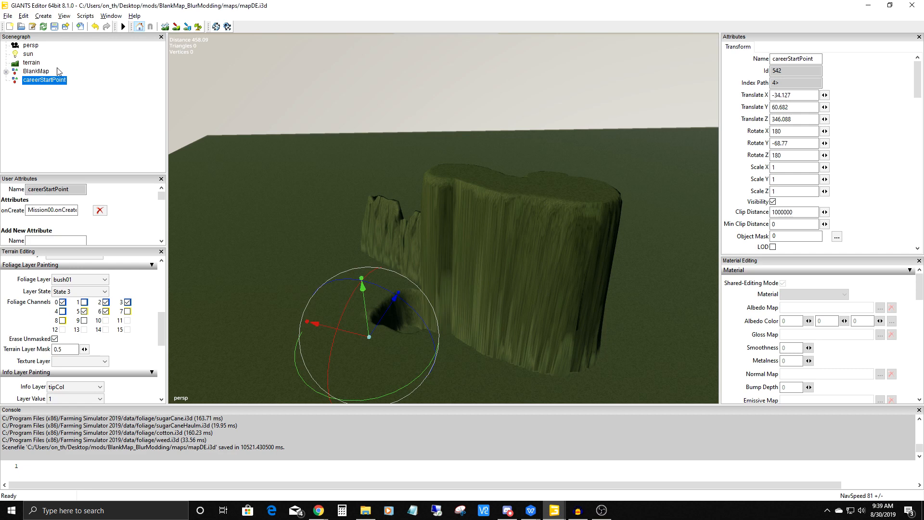
left_click(54, 27)
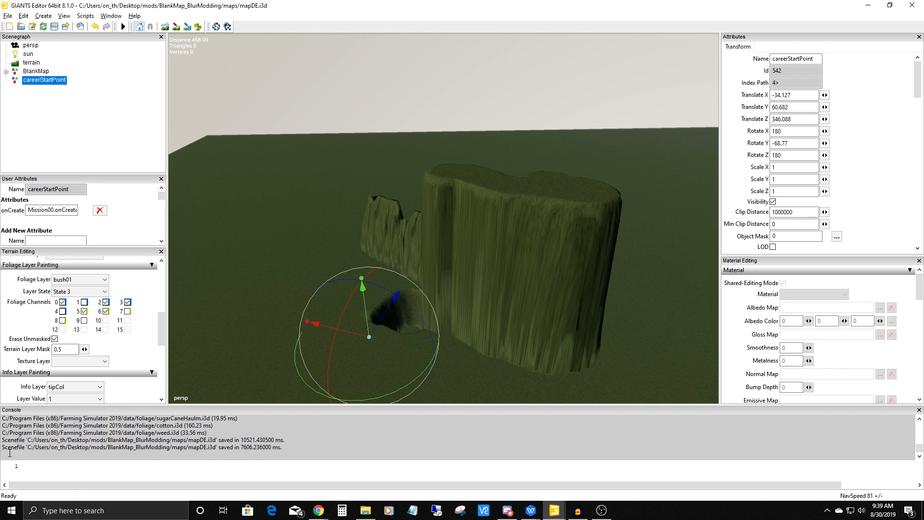
Check the latest save entry for mapDE.i3d in the console.
left_click_drag(2, 448, 158, 451)
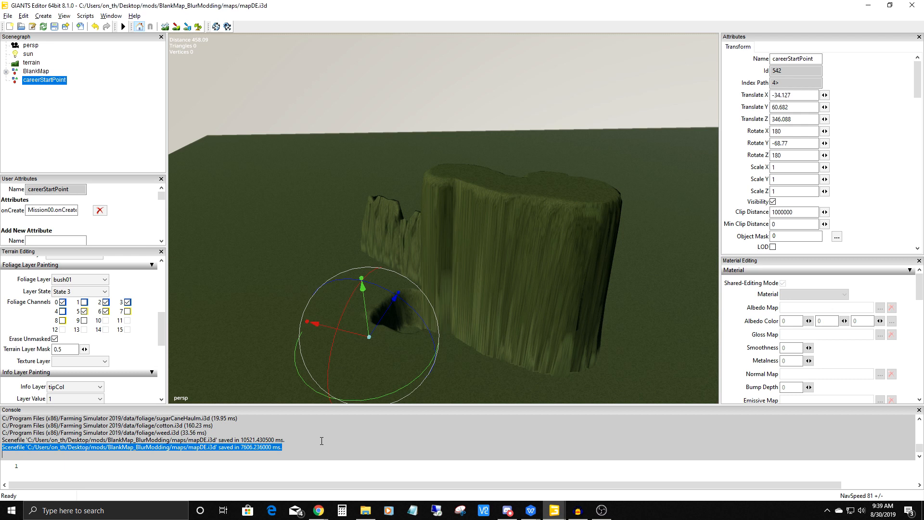
left_click_drag(4, 447, 289, 447)
left_click(341, 453)
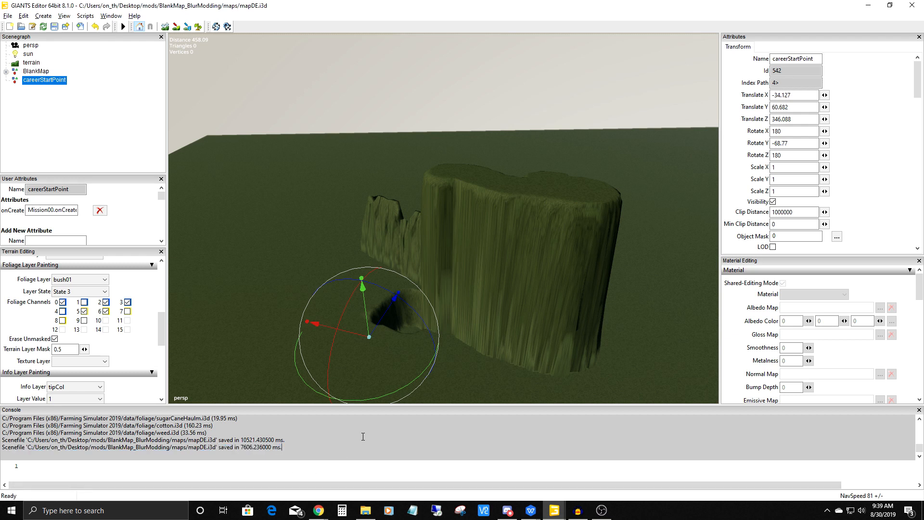